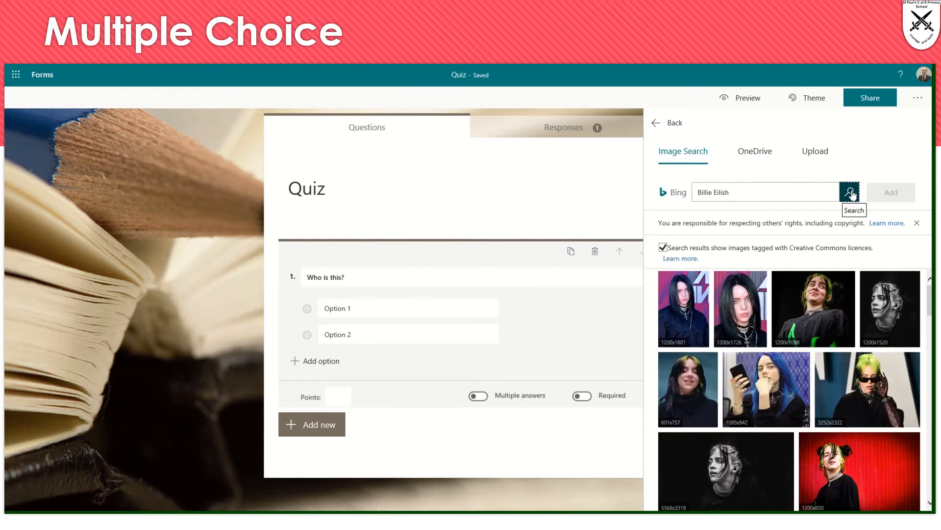
Step: Insert the second Billie Eilish image result into the "Who is this?" question and name its first option "Ariana Grande"
click(743, 313)
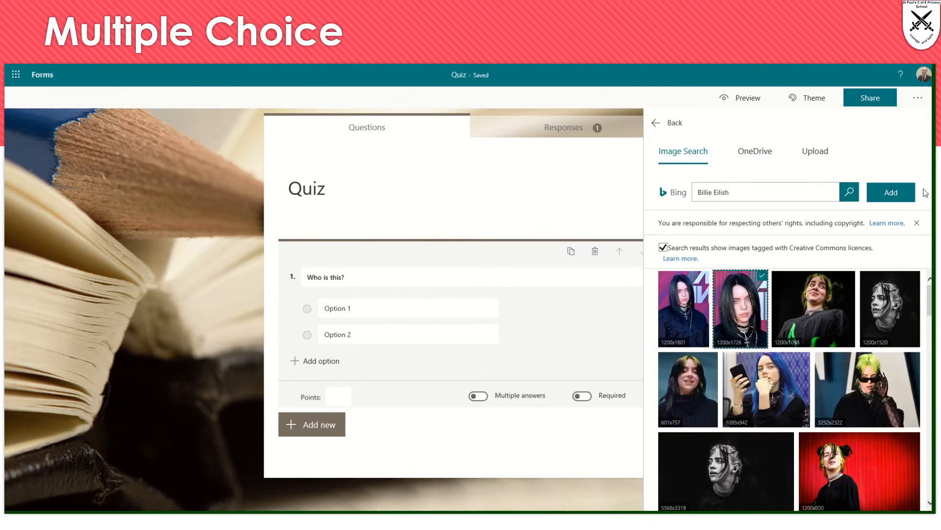
click(903, 192)
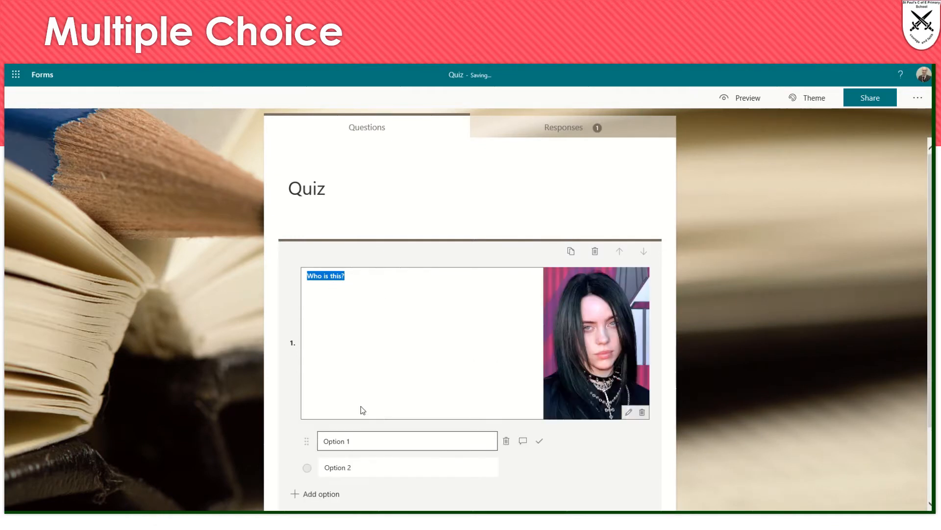
click(355, 443)
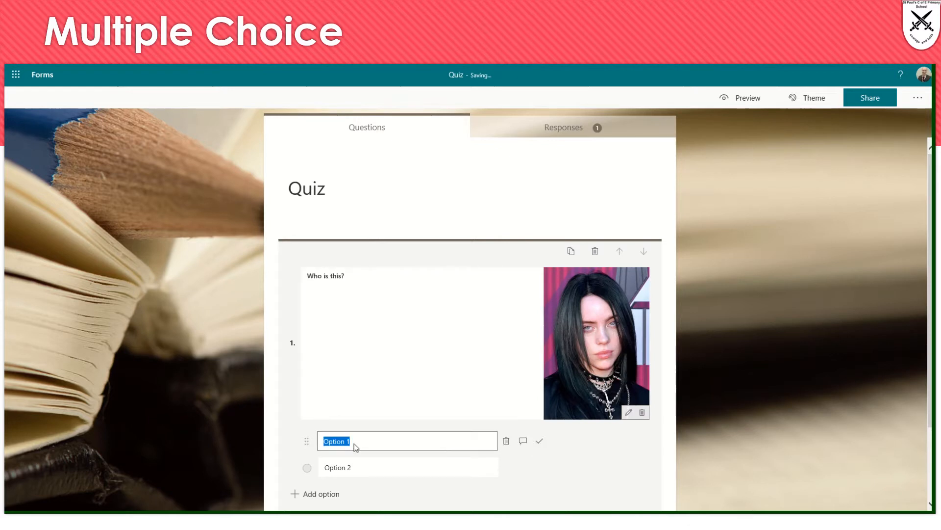
text(Ariana Grande)
Step: Name the second option "Billie Eilish", mark it as the correct answer, and finish editing the question
click(394, 470)
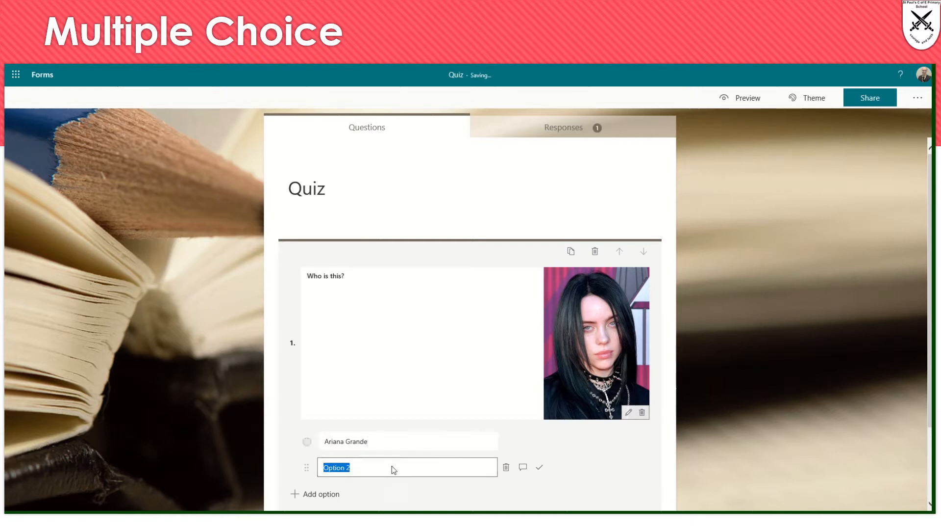
text(Bil)
text(lie Eilish)
click(539, 467)
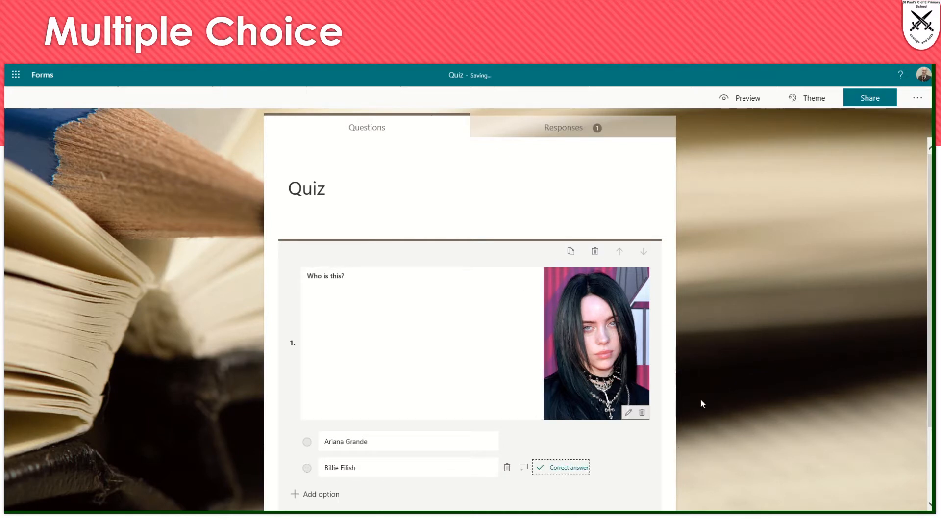
click(632, 430)
click(667, 444)
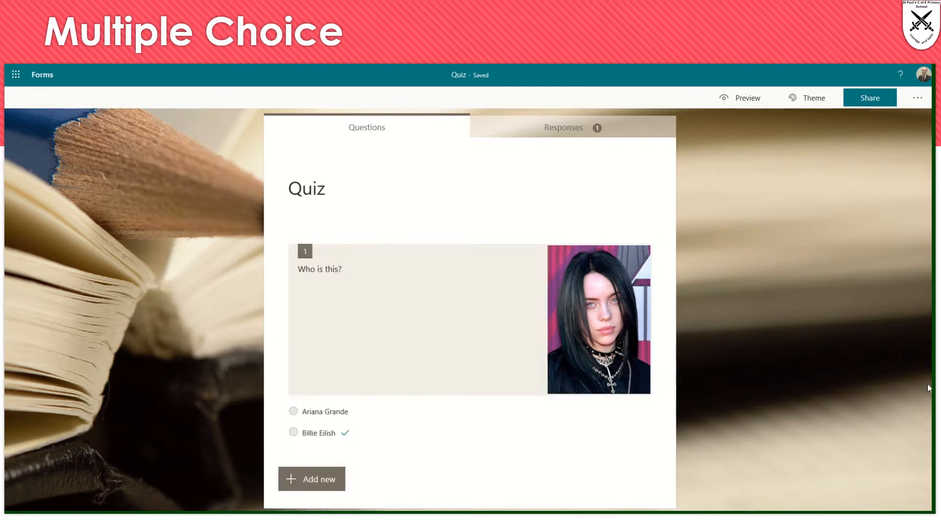
Step: Add a choice question reading "Which of the follow numbers are factors of 6?" and allow multiple answers
click(330, 485)
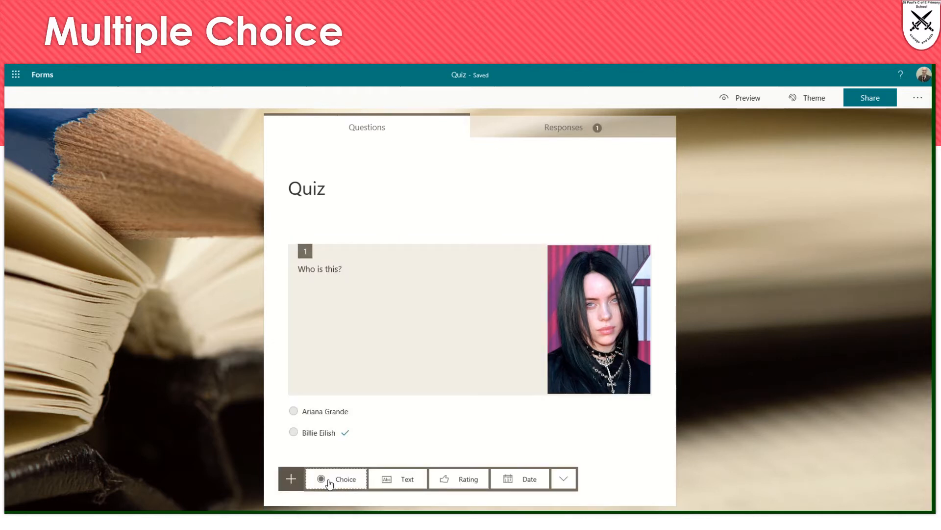
click(329, 480)
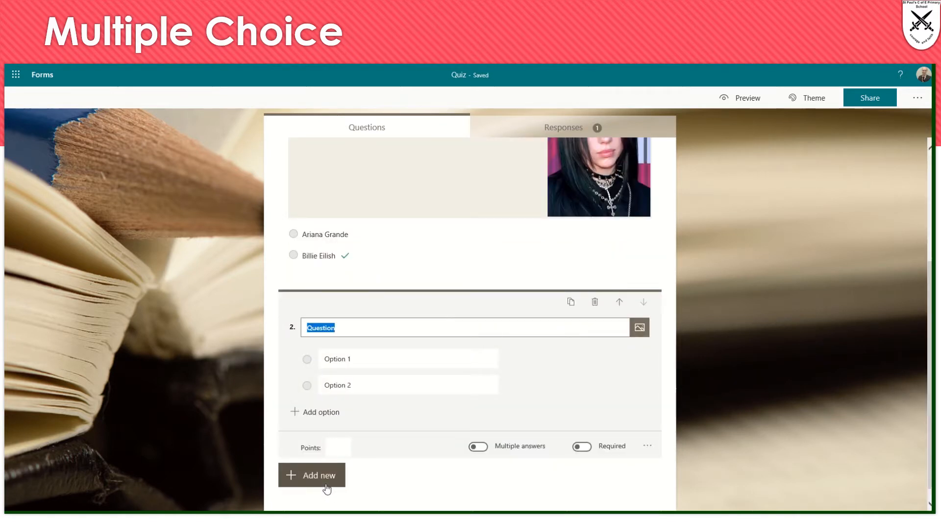
text(Which of the )
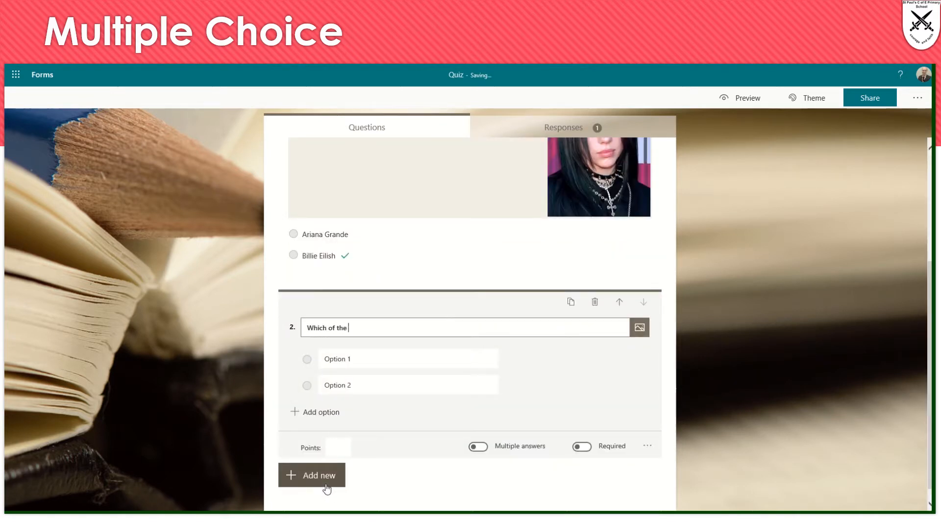
text(follow numbers are factor)
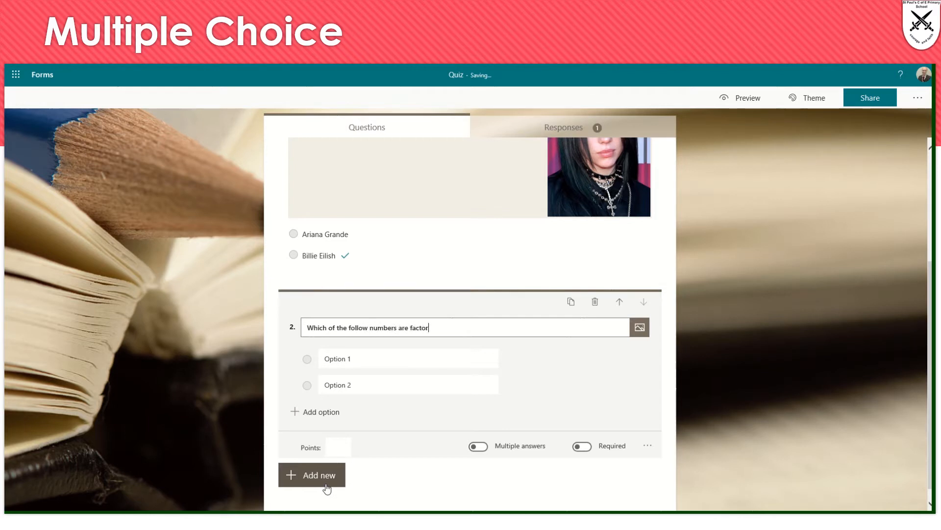
text(s of 6?)
click(480, 447)
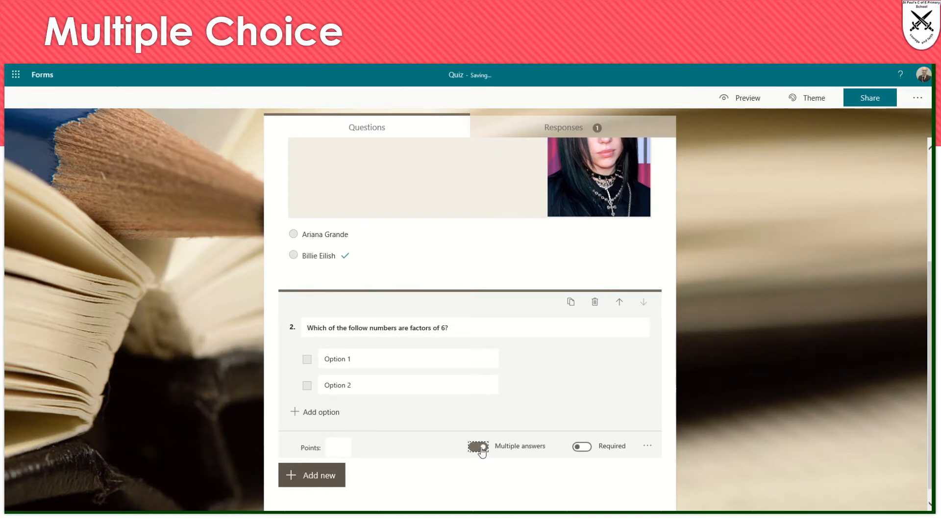
Step: Set the first option of the factors question to 3 and mark it as a correct answer
click(353, 361)
text(3)
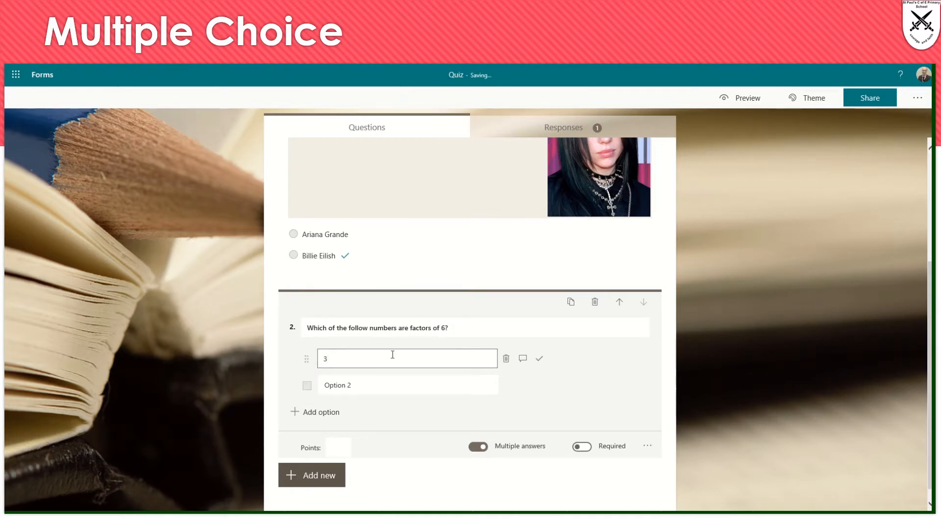
click(540, 359)
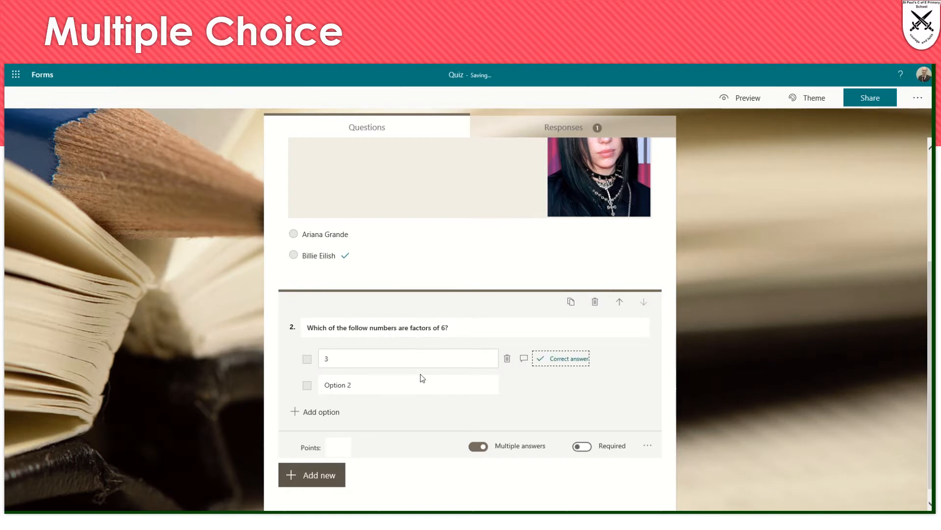
Step: Set the second option to 12 with the message "12 is a multiple of 6 not a factor of 6", and copy the wording after the number
click(338, 387)
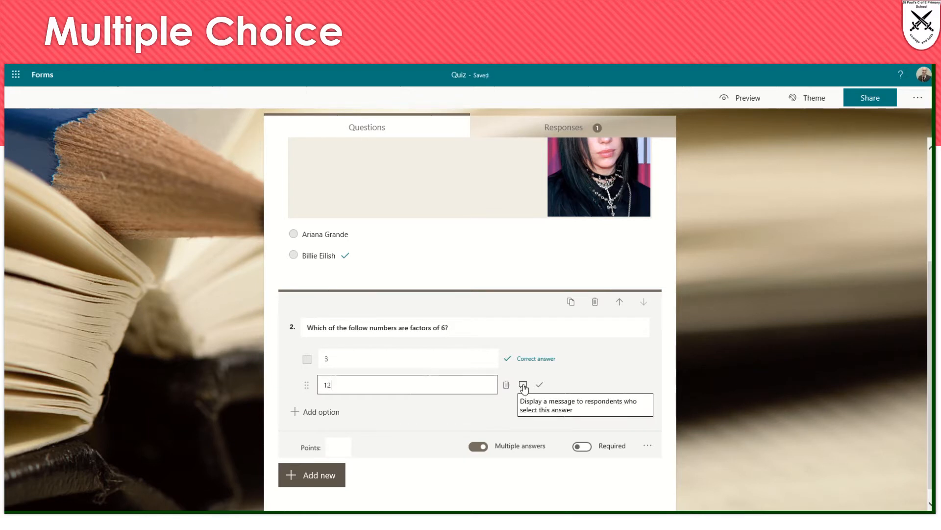
click(523, 385)
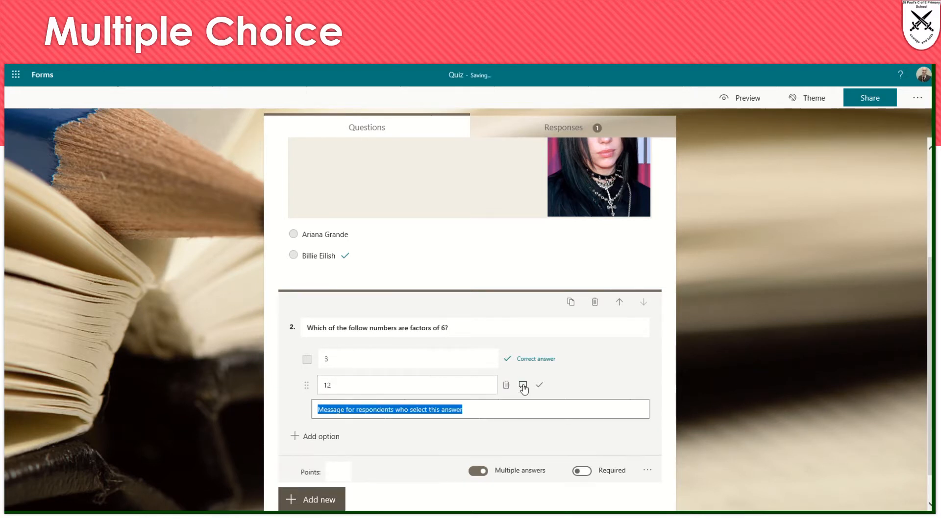
text(12 is a m)
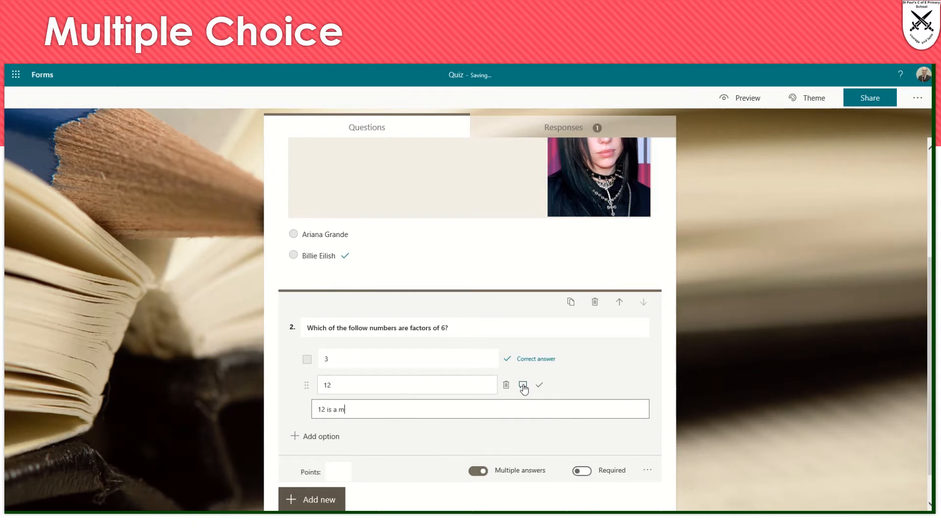
text(ultiple of 6 not a factor of 6)
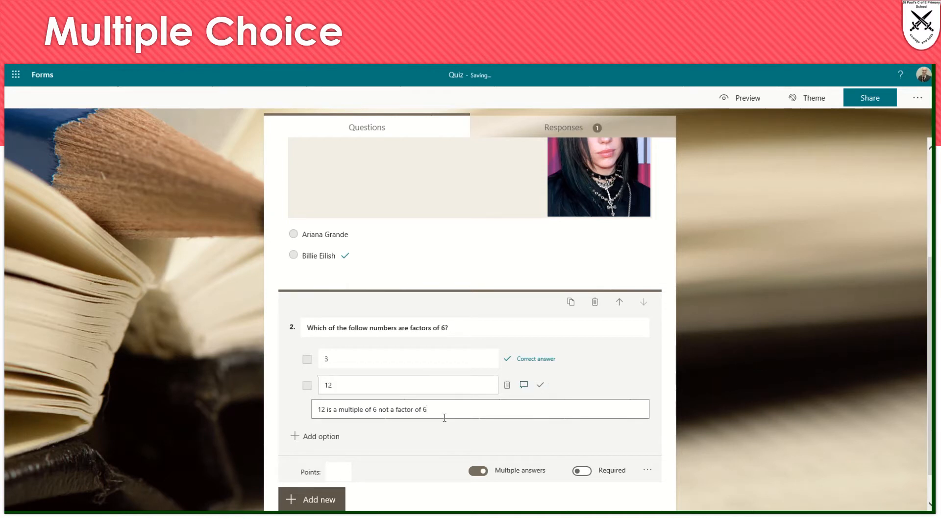
drag(431, 410, 327, 412)
key(ctrl+c)
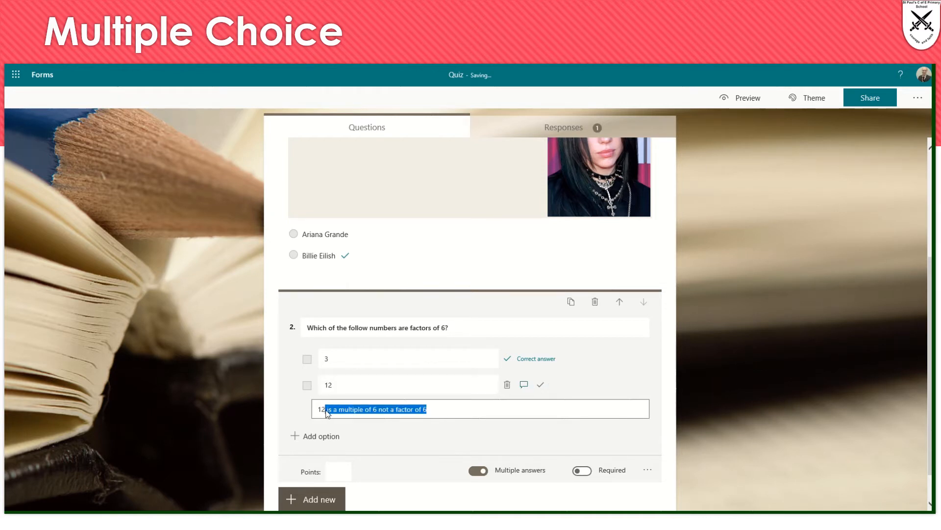
Step: Add a third option, 2, to the factors question and mark it as a correct answer
click(314, 436)
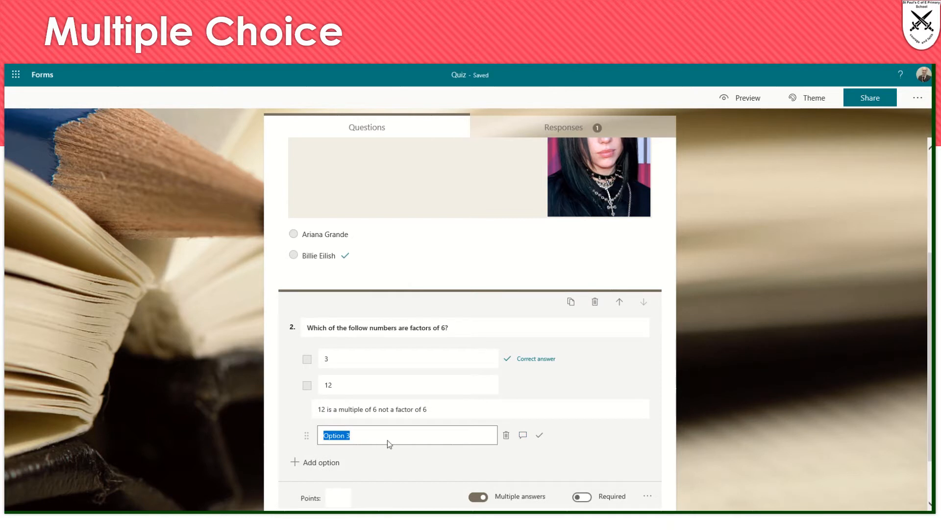
text(2)
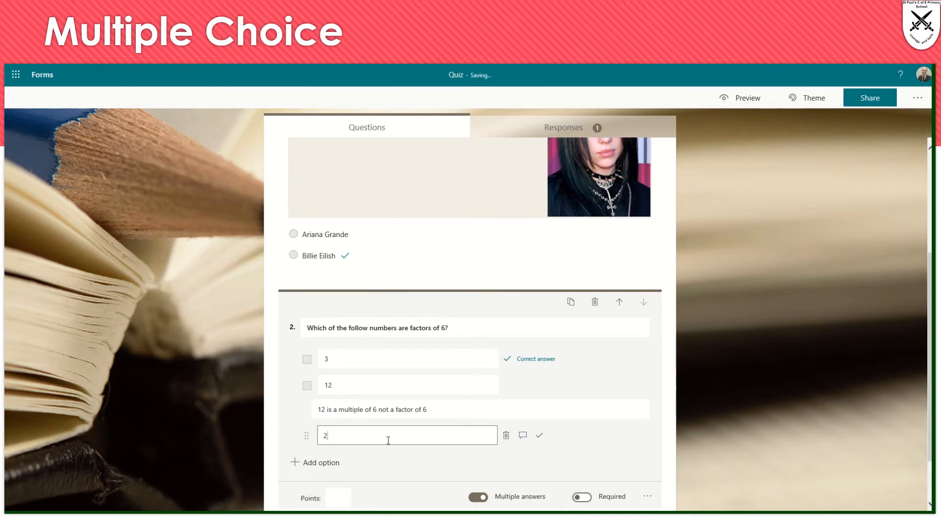
click(539, 436)
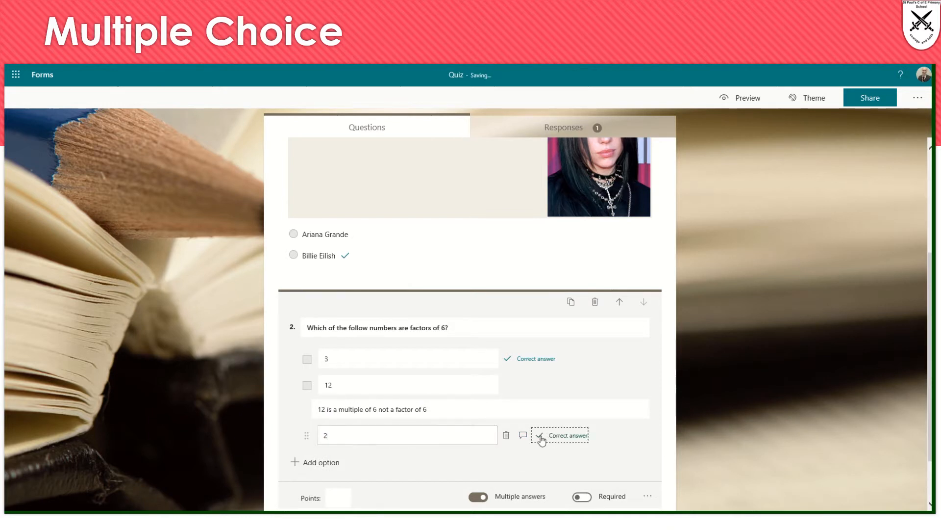
Step: Add a fourth option, 18, with the message "18 is a multiple of 6 not a factor of 6", reusing the copied wording
click(324, 461)
text(18)
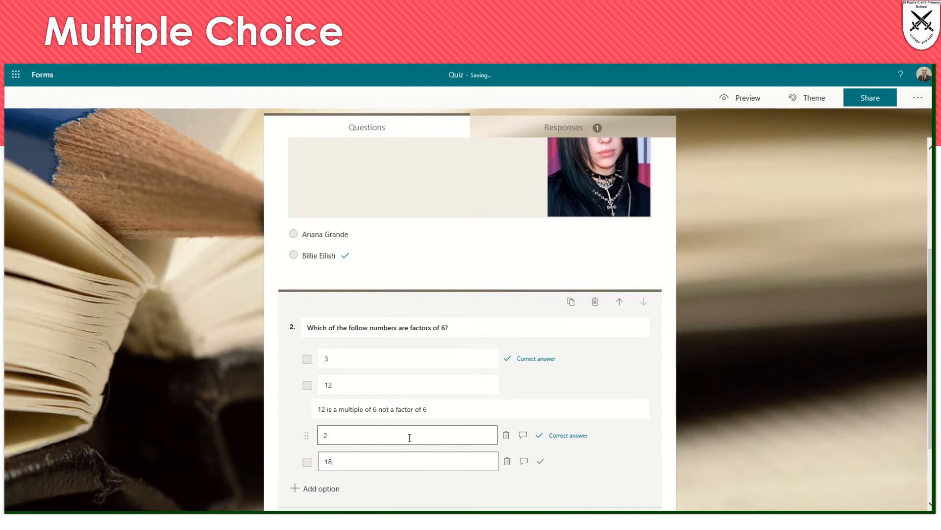
click(524, 460)
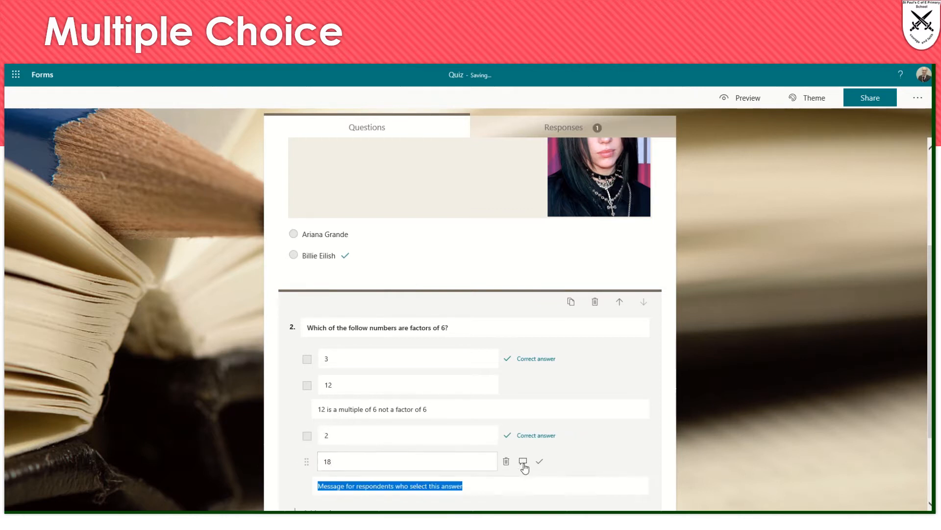
text(1)
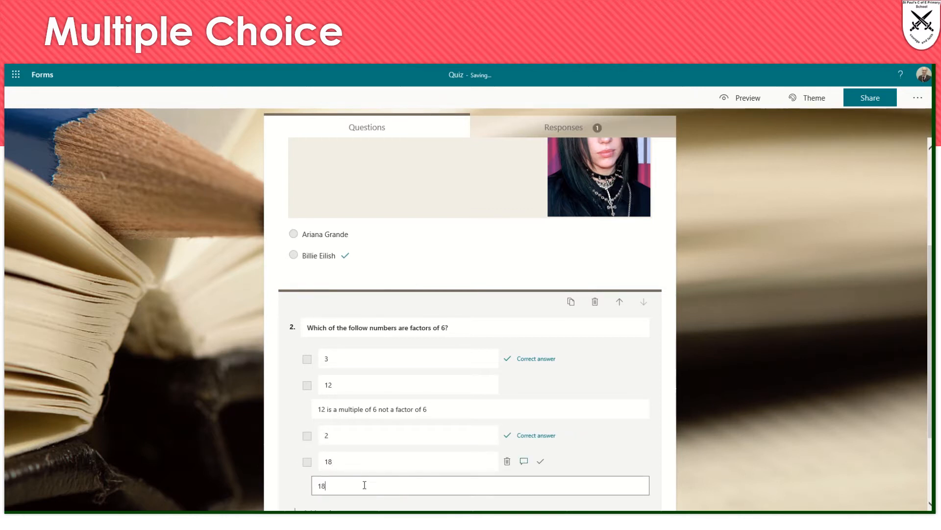
text(8)
key(ctrl+v)
key(ctrl+a)
Step: Add a third choice question to the quiz with the text "What is the value of x?"
scroll(663, 485, down, 2)
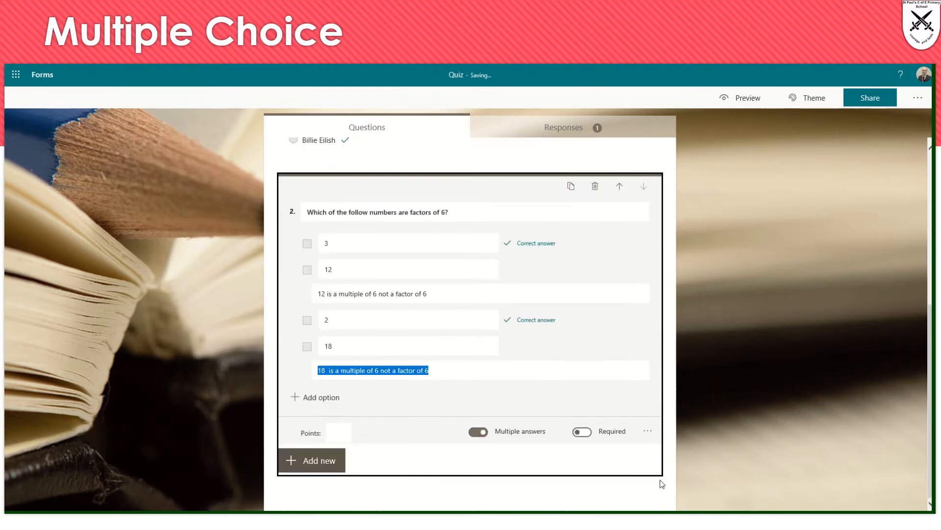
click(326, 459)
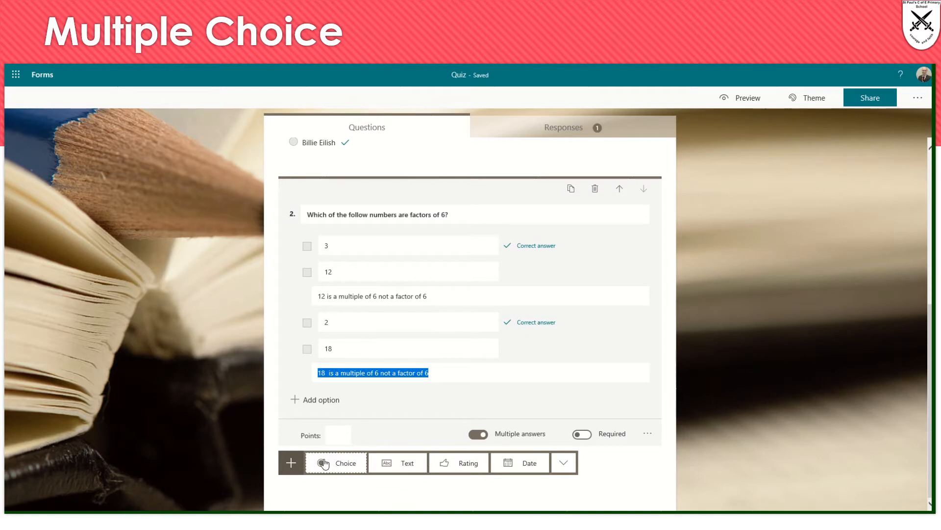
click(324, 464)
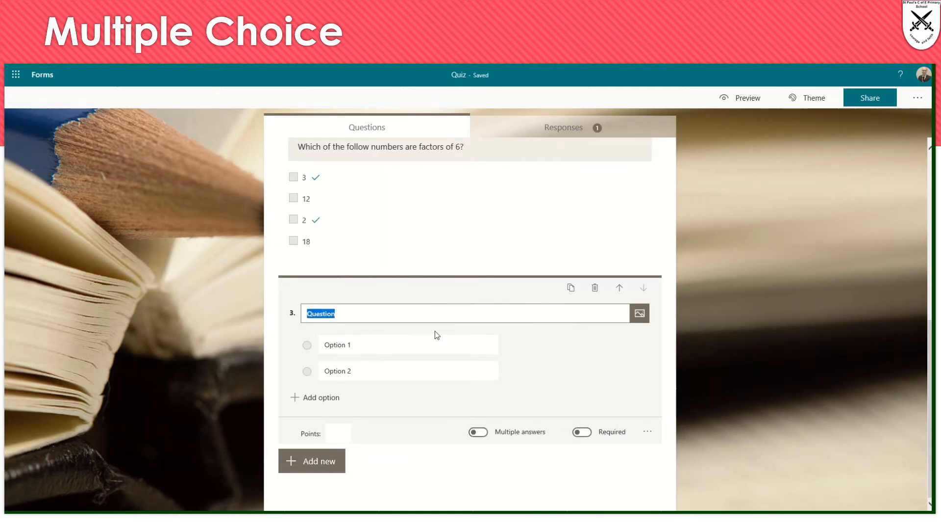
text(What is the )
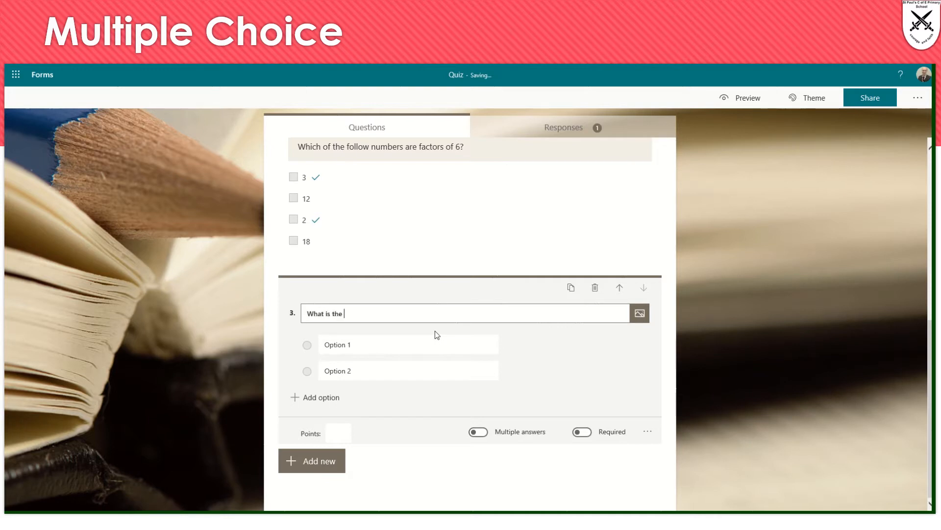
text(value of x?)
Step: Enable a subtitle and the Maths format for the "What is the value of x?" question
click(648, 432)
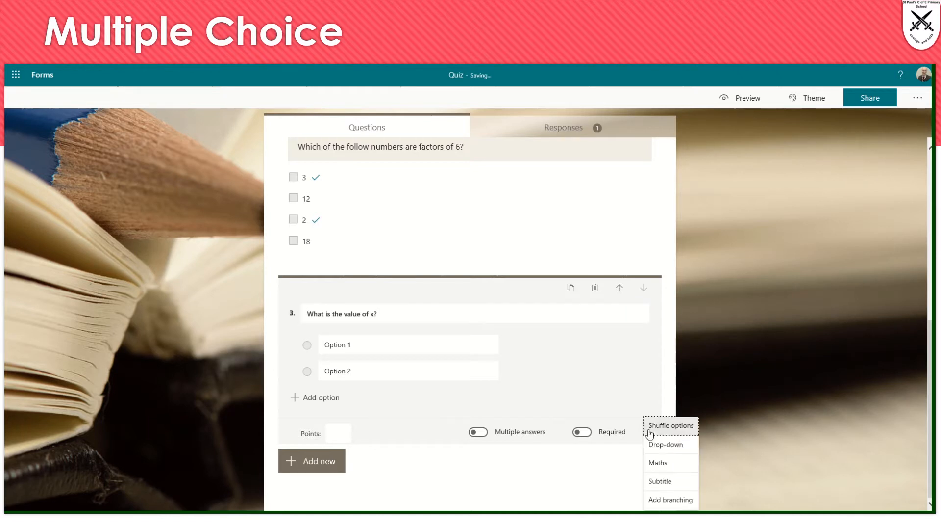
click(670, 483)
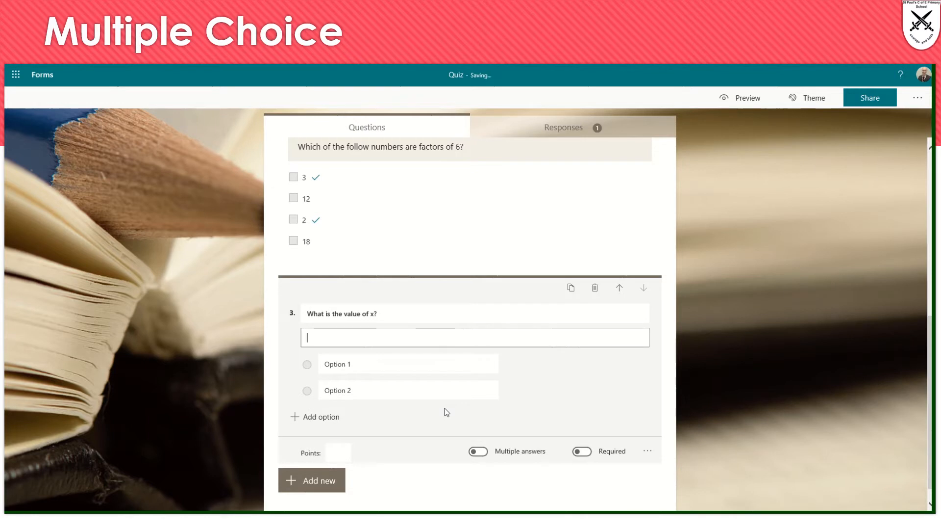
click(647, 451)
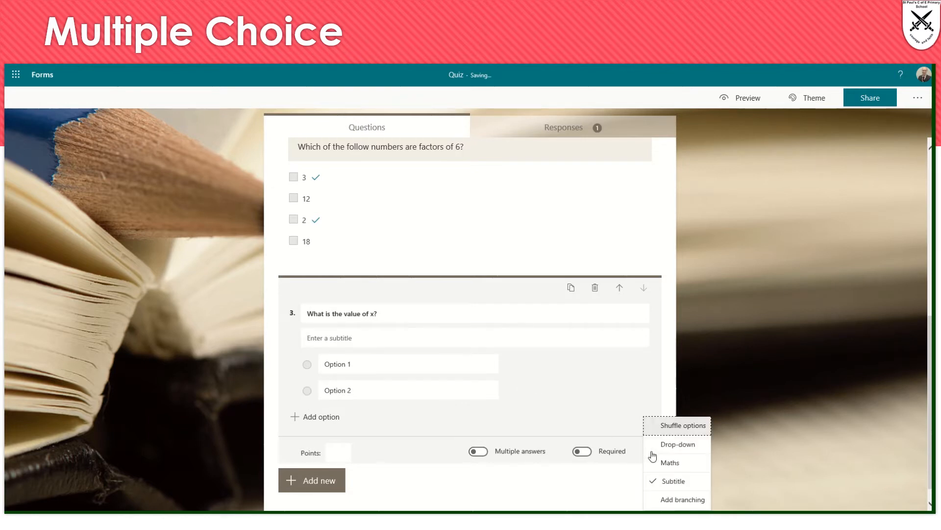
click(678, 465)
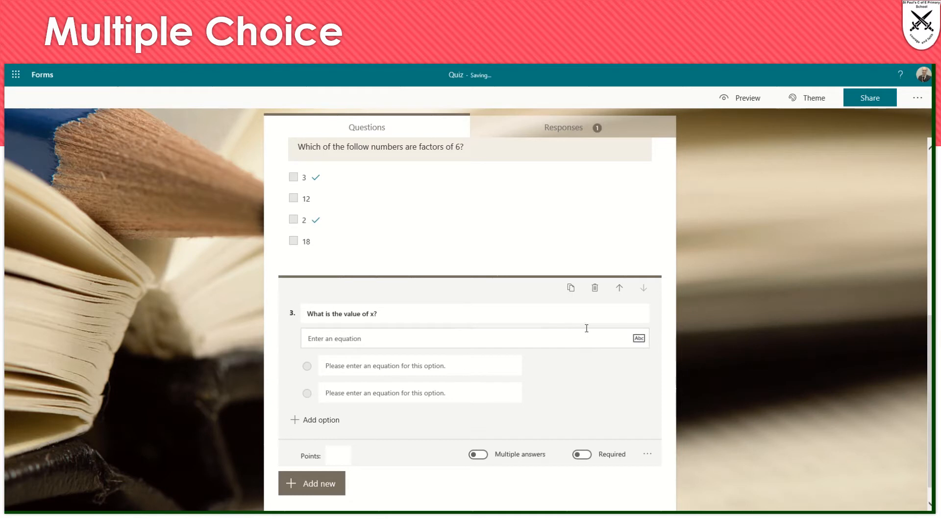
Step: Enter the equation 2x = 10 beneath the "What is the value of x?" question text
click(361, 341)
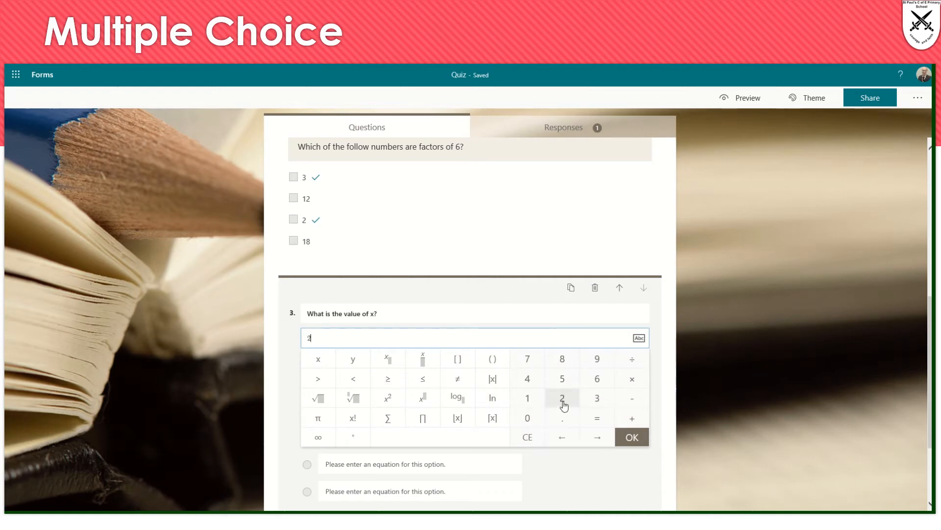
click(319, 361)
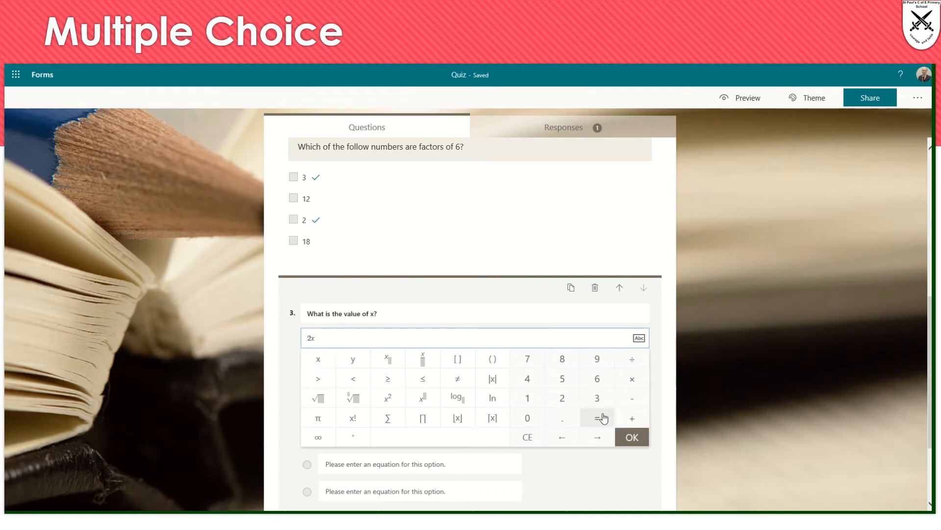
click(597, 418)
click(528, 397)
click(528, 417)
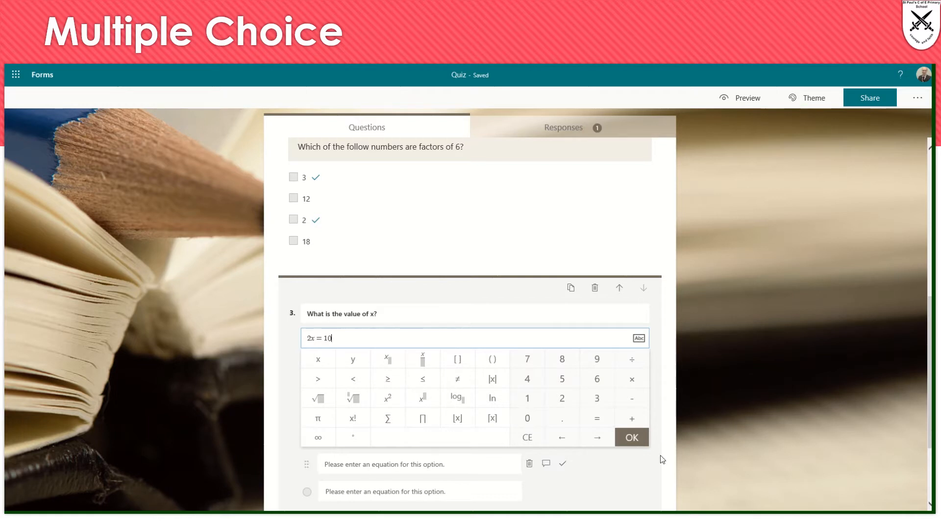
Step: Enter 20 and 5 as the first two options for the equation 2x = 10, marking 5 as the correct answer
click(631, 436)
scroll(640, 441, down, 1)
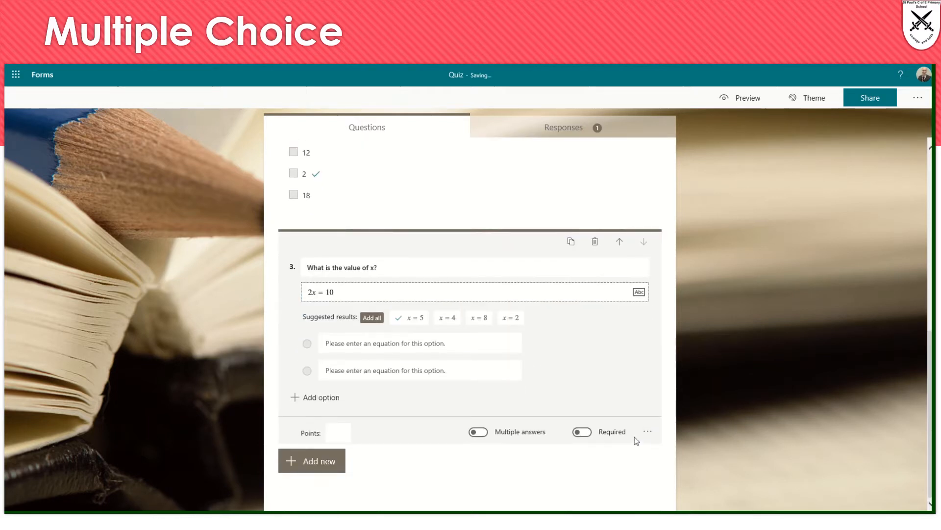
click(435, 343)
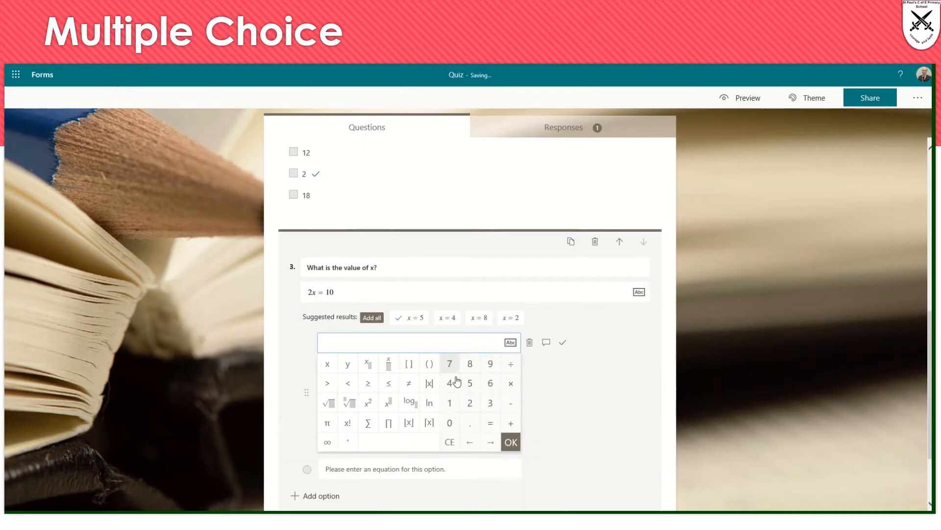
click(469, 403)
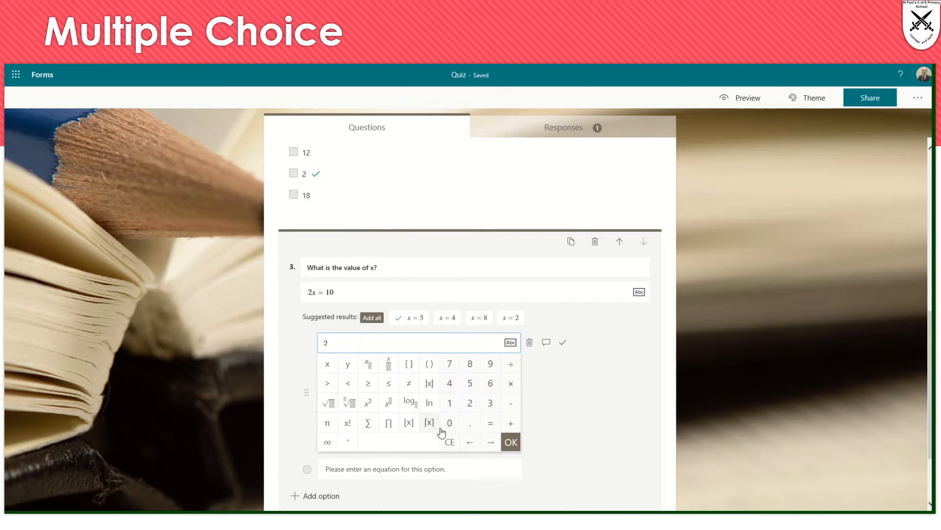
click(588, 443)
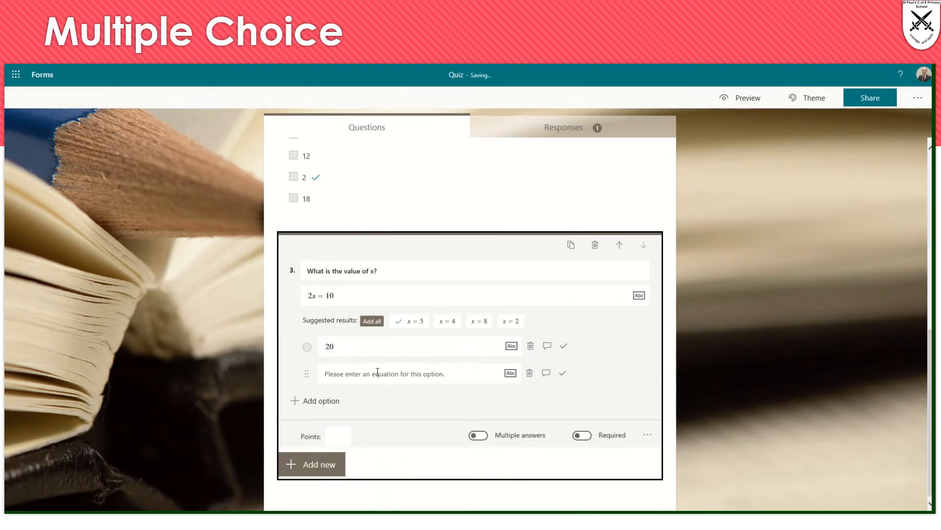
click(356, 374)
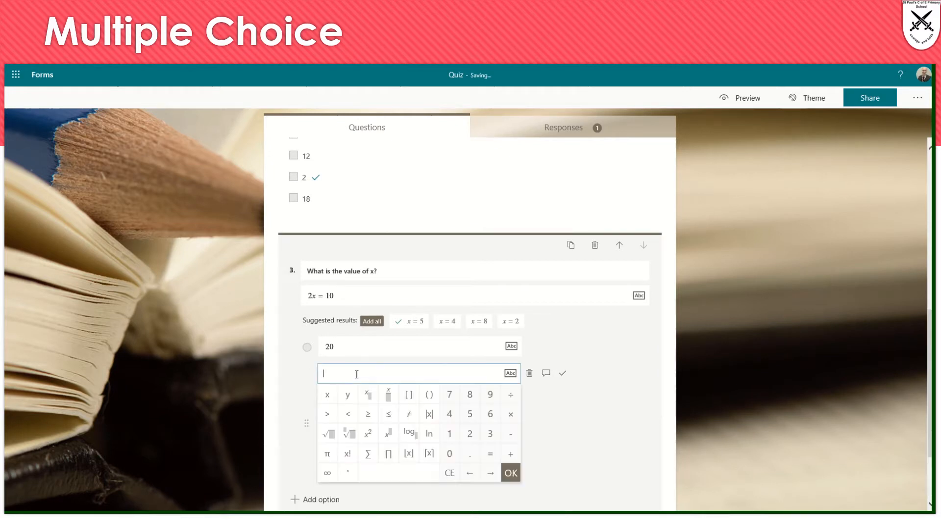
click(473, 415)
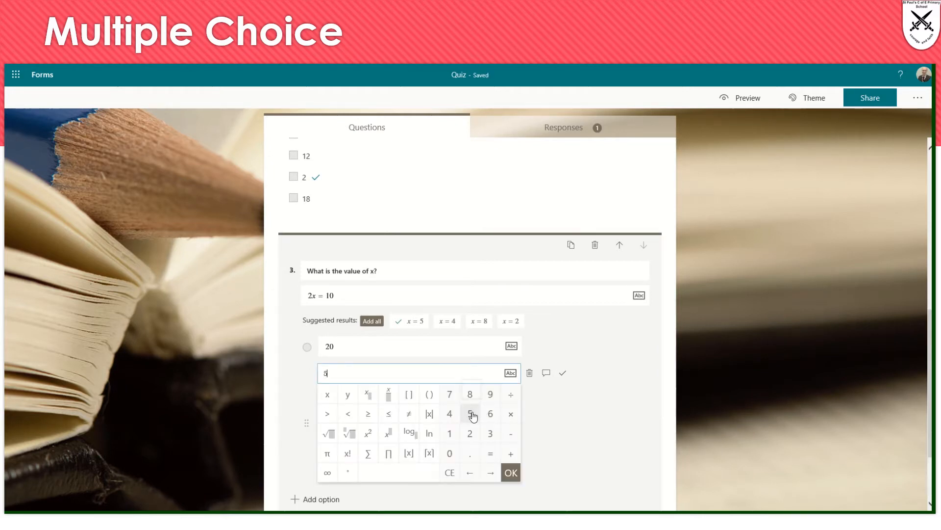
click(562, 375)
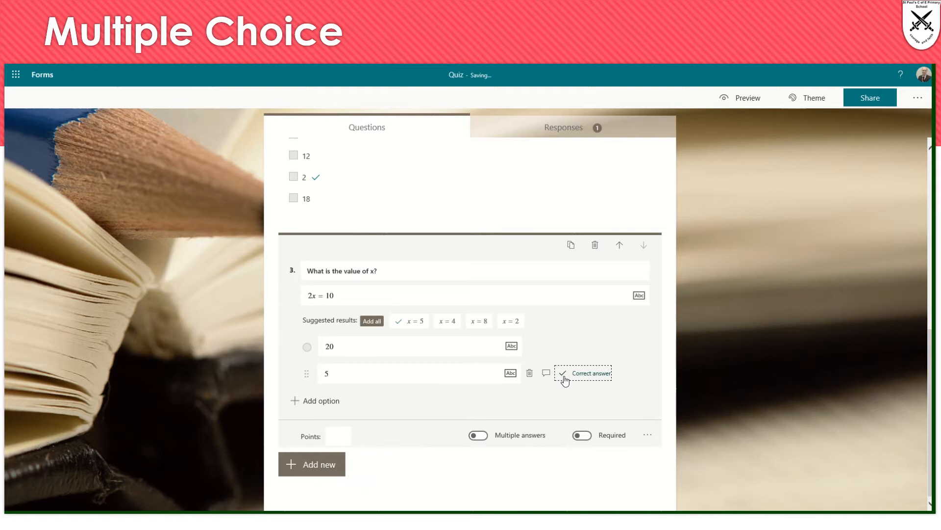
Step: Add 12 and 8 as the third and fourth options of the "What is the value of x?" question
click(325, 401)
click(342, 402)
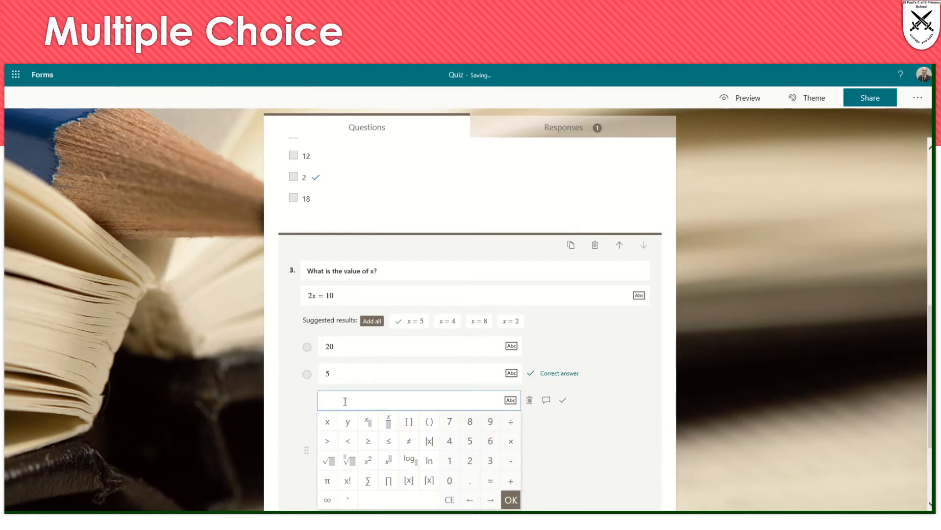
click(450, 461)
click(470, 463)
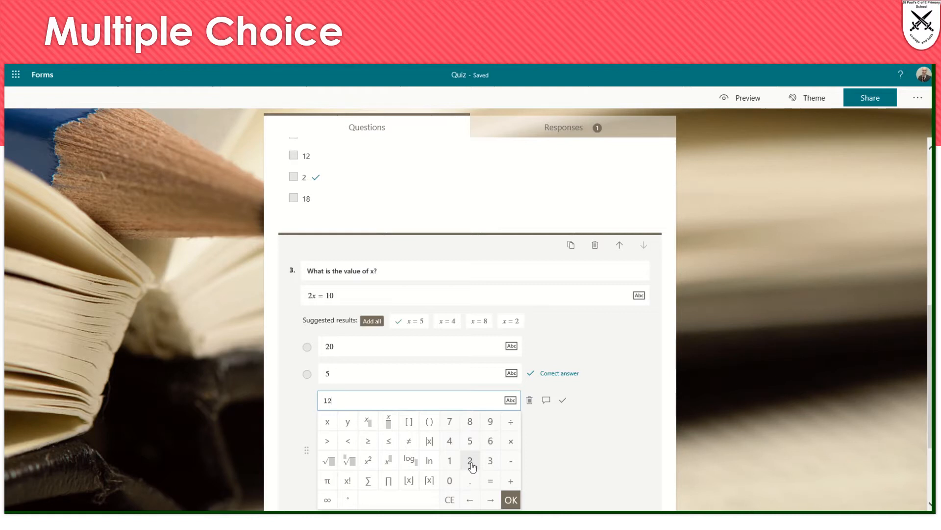
click(598, 451)
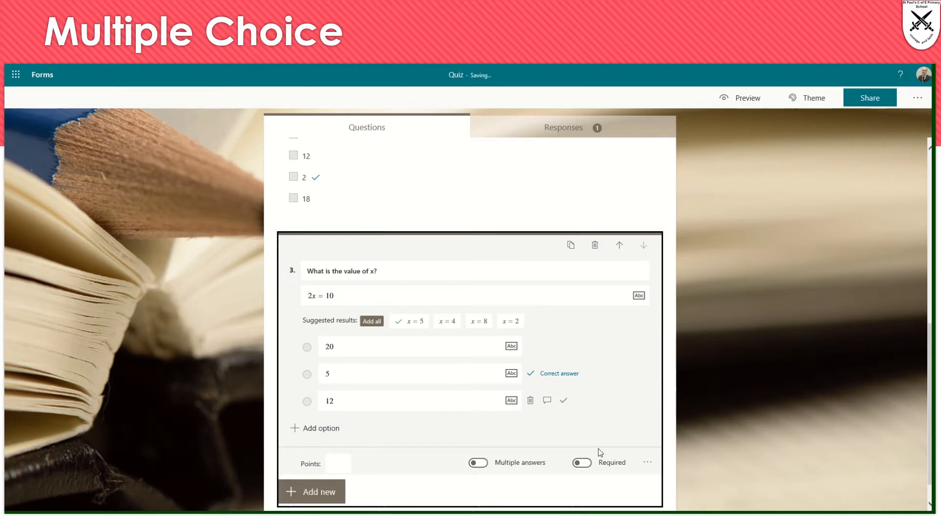
click(321, 428)
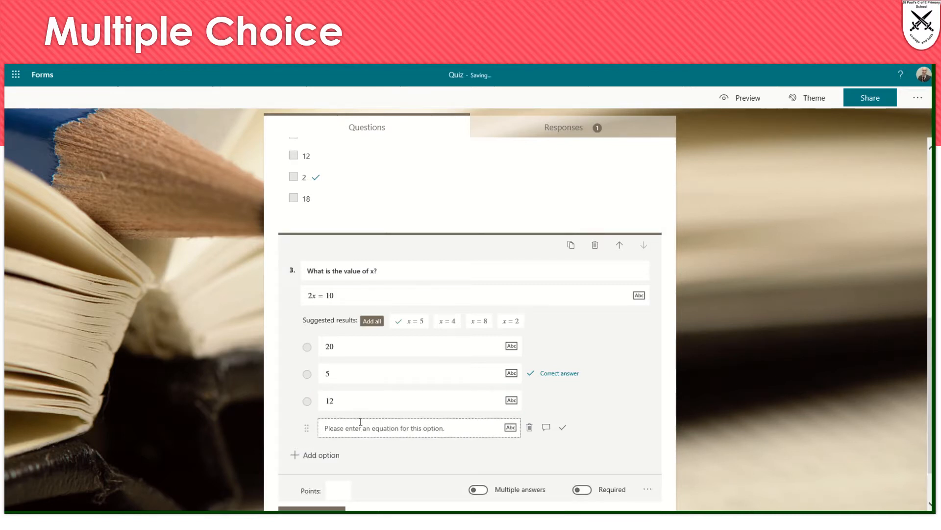
click(356, 427)
click(470, 448)
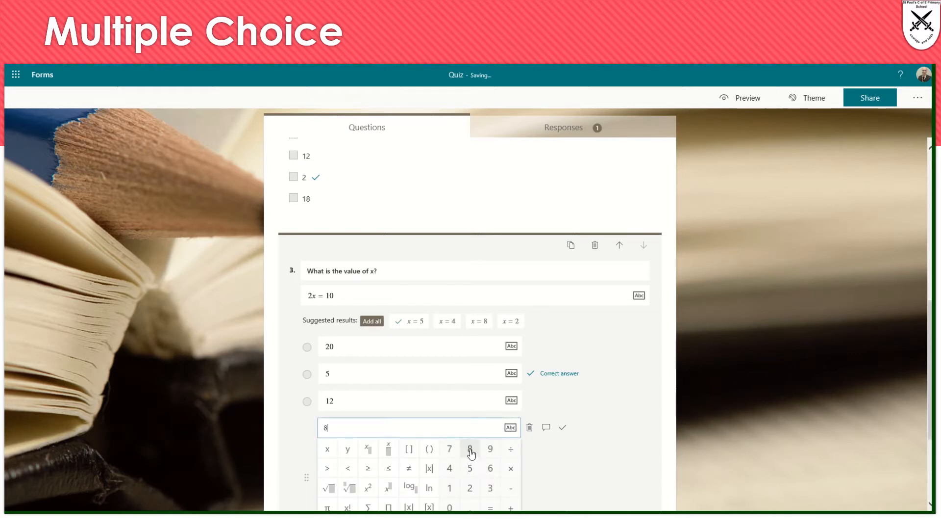
click(565, 454)
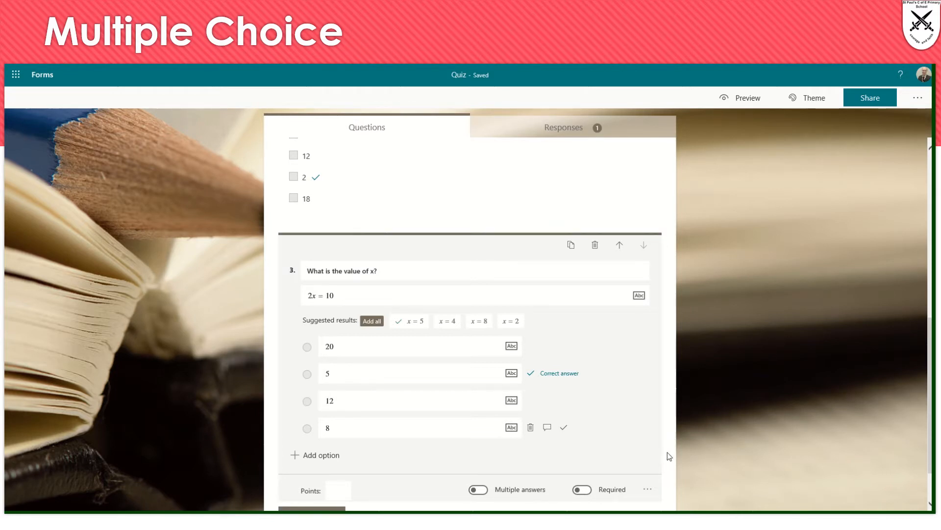
Step: Add a fourth choice question to the quiz and turn off its Maths format
click(931, 368)
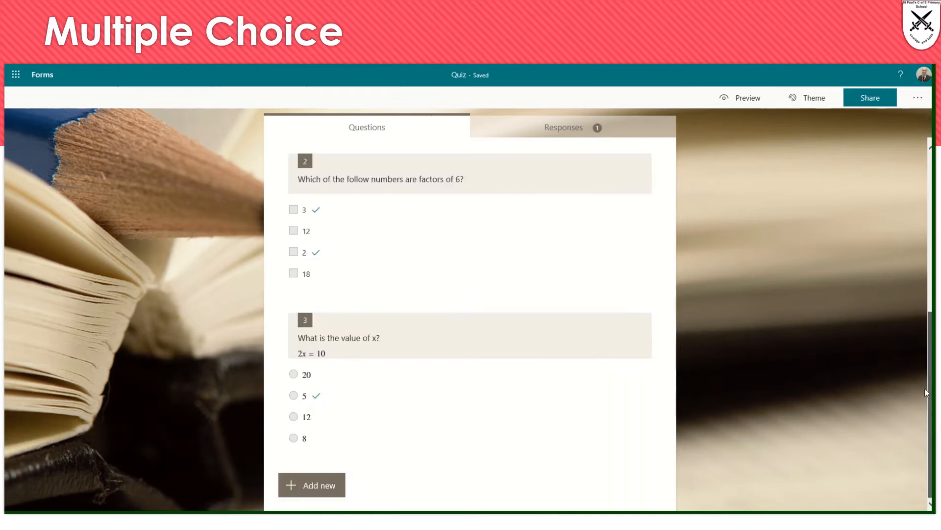
click(311, 495)
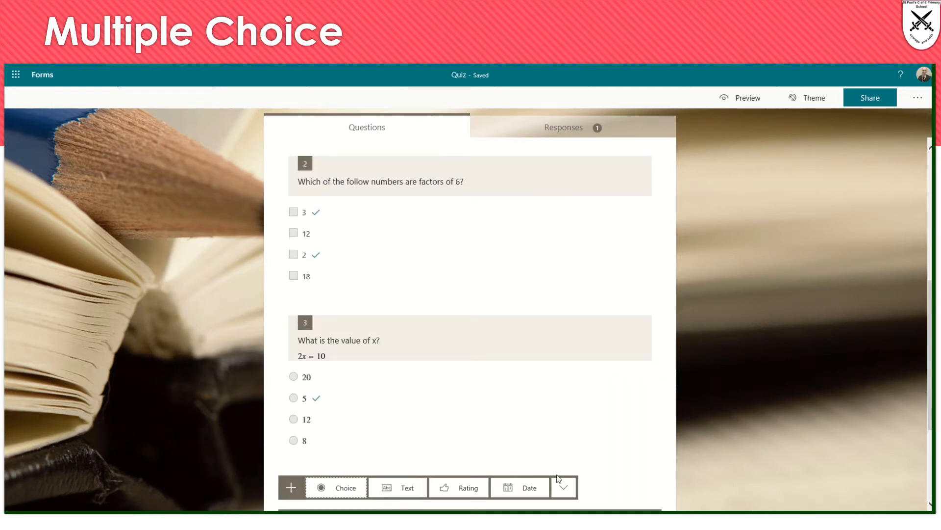
click(326, 487)
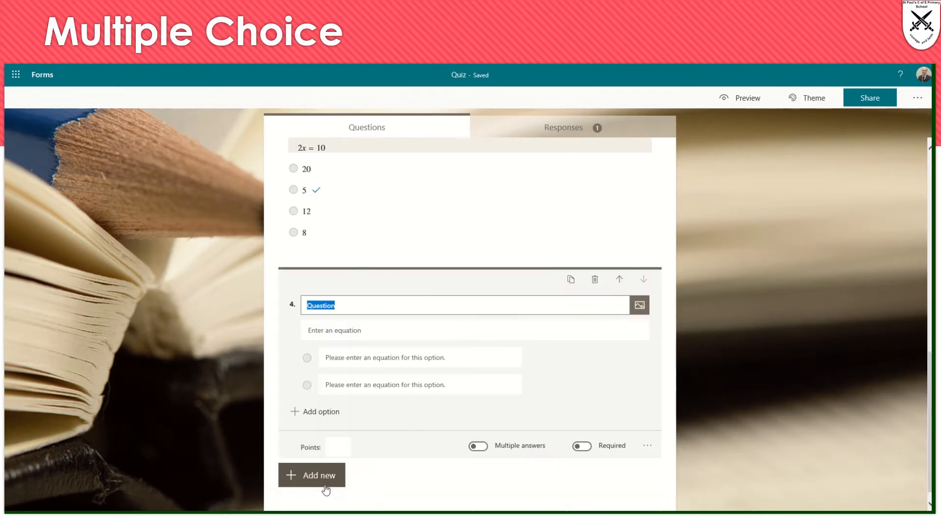
click(648, 445)
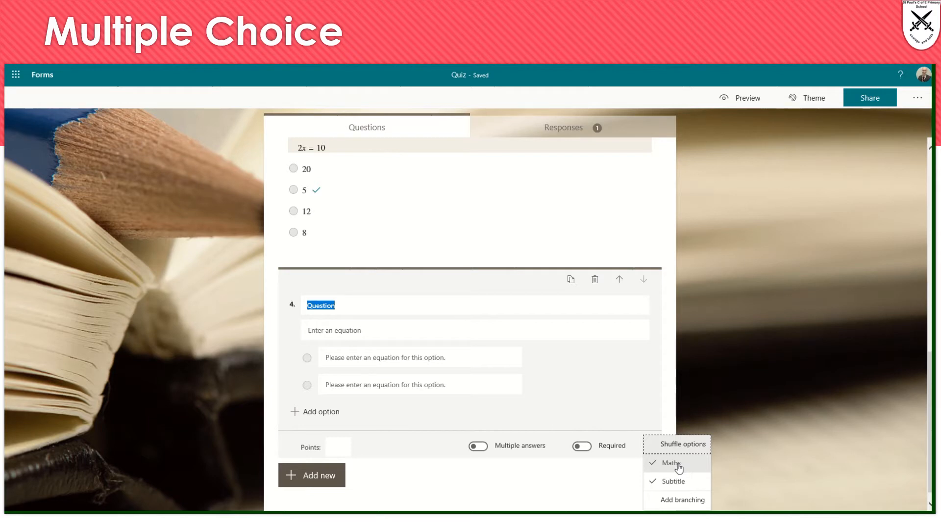
click(679, 467)
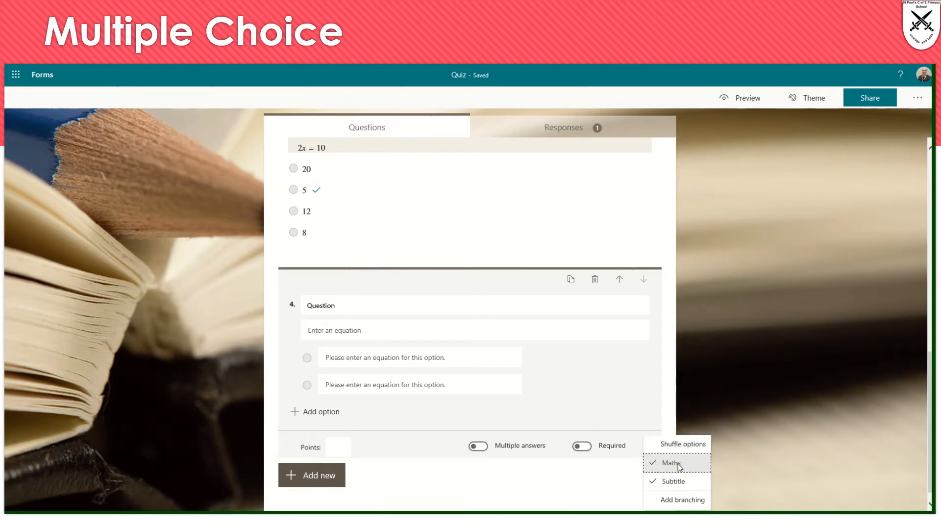
Step: Set the question text to "What is the verb in the following sentence?" with a subtitle of a first name followed by "is happy today."
click(343, 307)
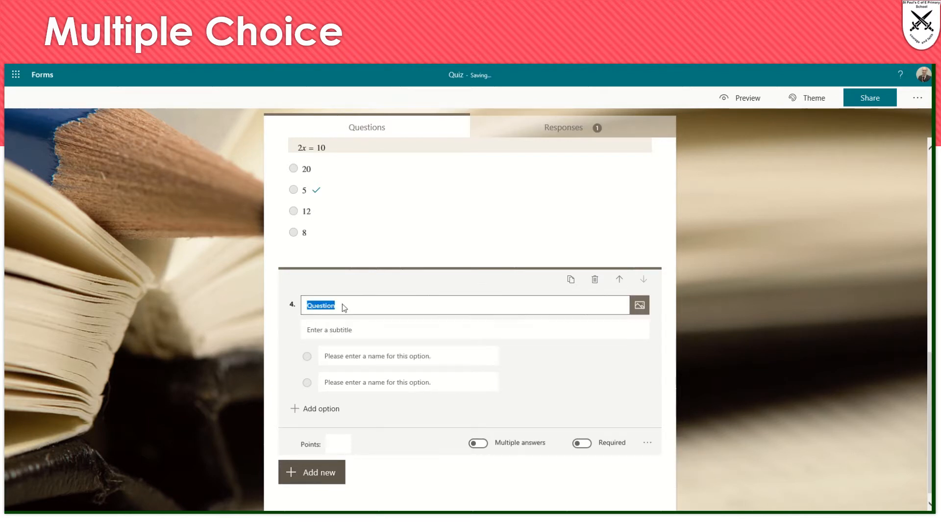
text(What is the verb in )
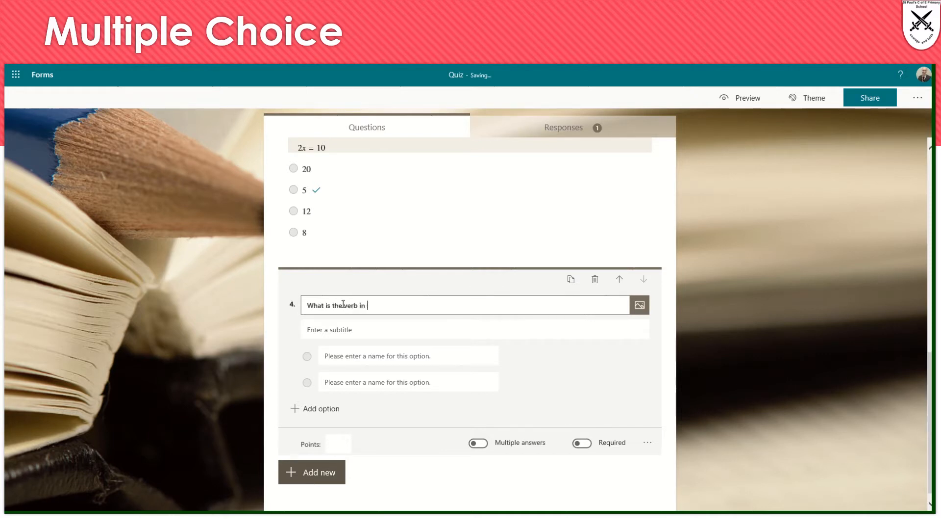
text(the following sentence?)
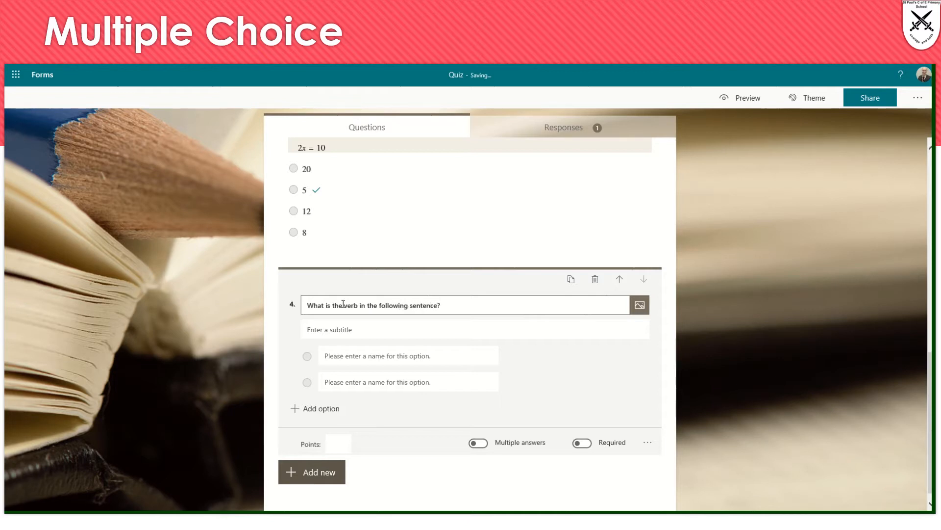
click(342, 329)
text(Jos)
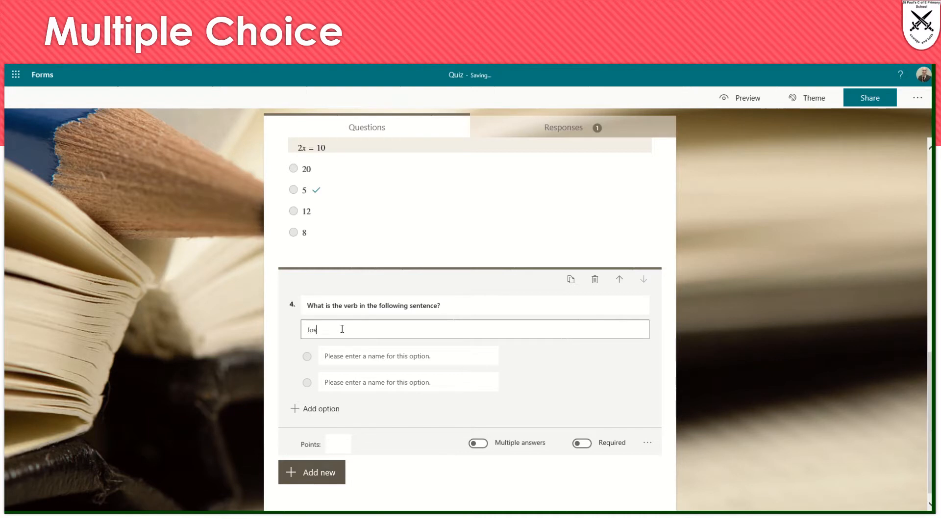
text(eph is happy today.)
Step: Enter the first name from the sentence and "is" as the first two options, marking "is" as the correct answer
click(348, 350)
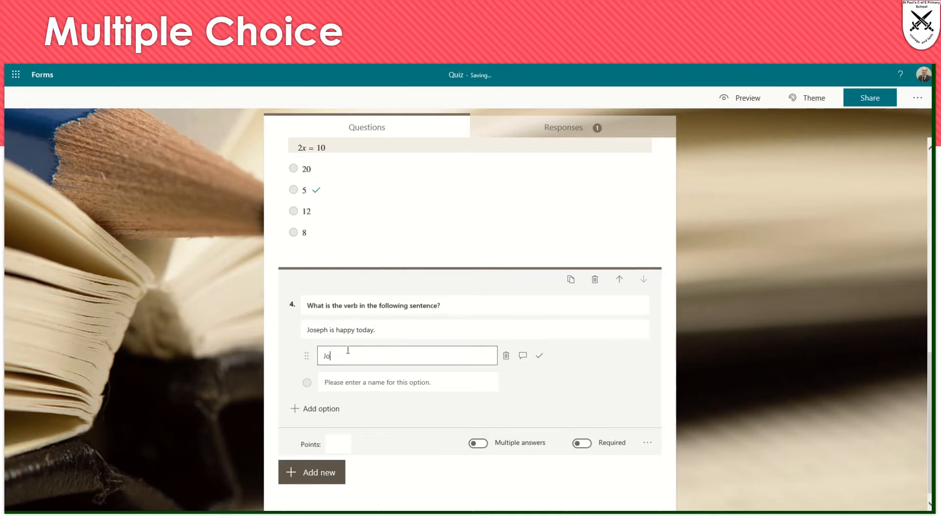
click(352, 386)
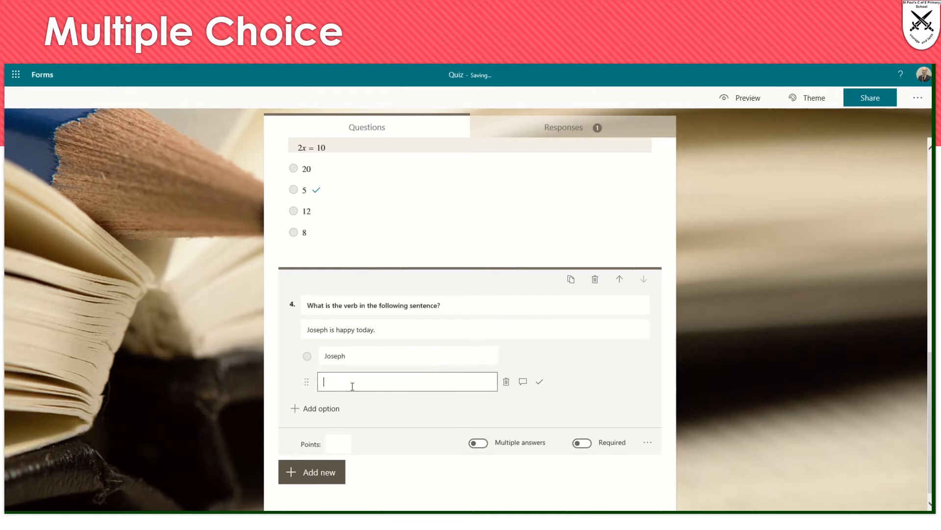
text(is)
click(540, 382)
Step: Add "happy" and "today" as the third and fourth options of the verb question
click(320, 409)
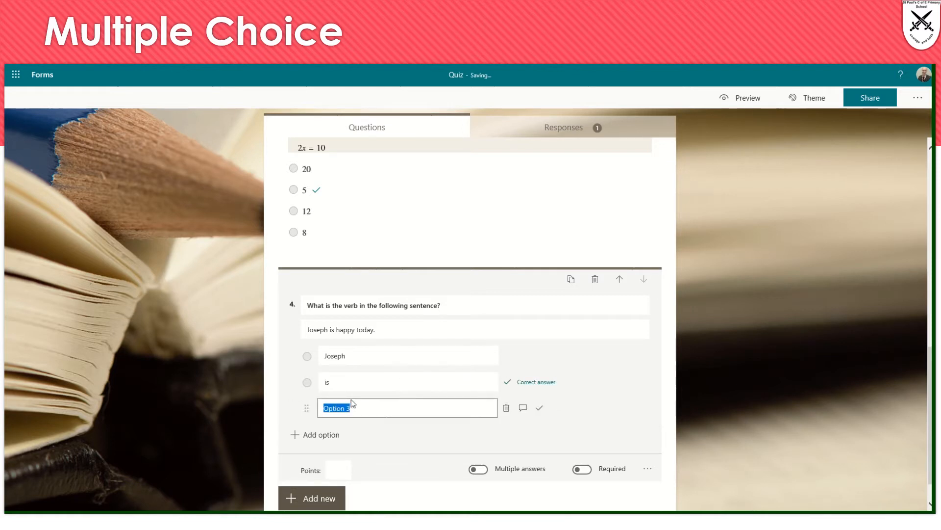
text(happy)
click(324, 434)
text(today)
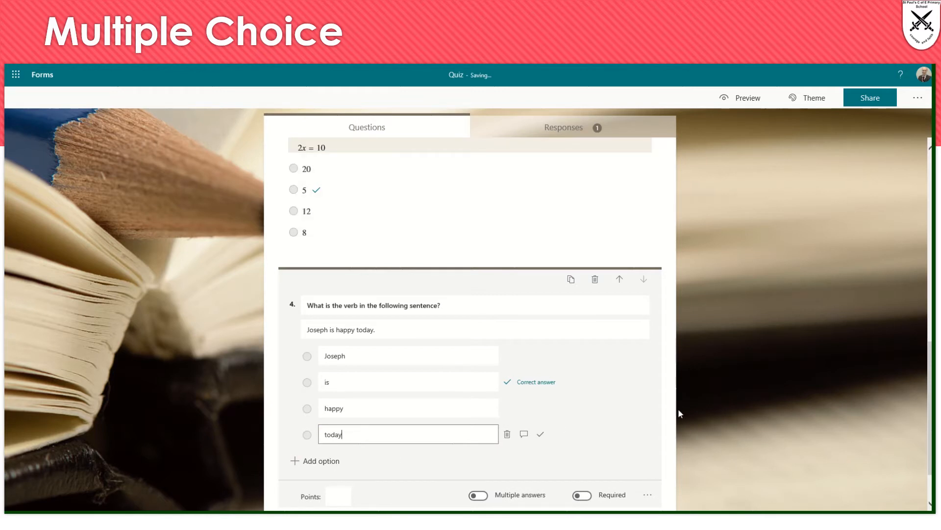
Step: Make both the verb question and the "What is the value of x?" question required
click(581, 495)
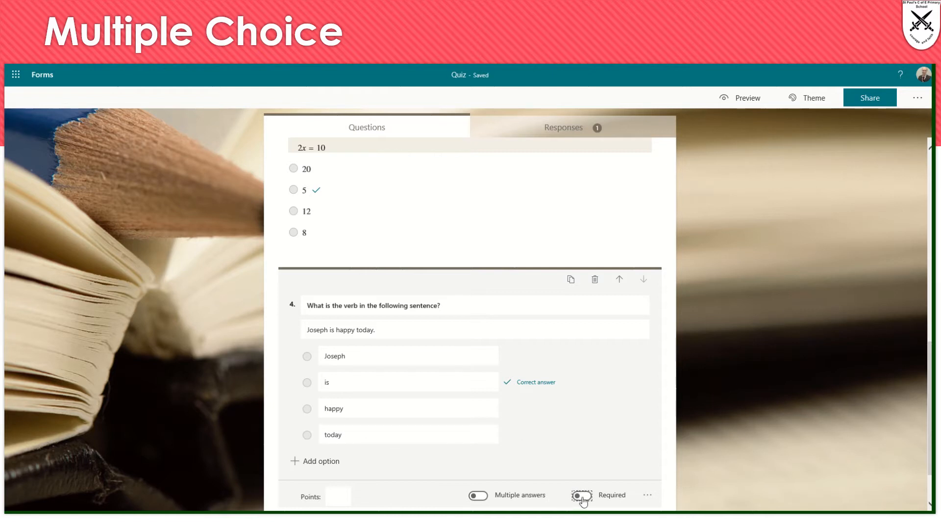
click(569, 198)
click(583, 405)
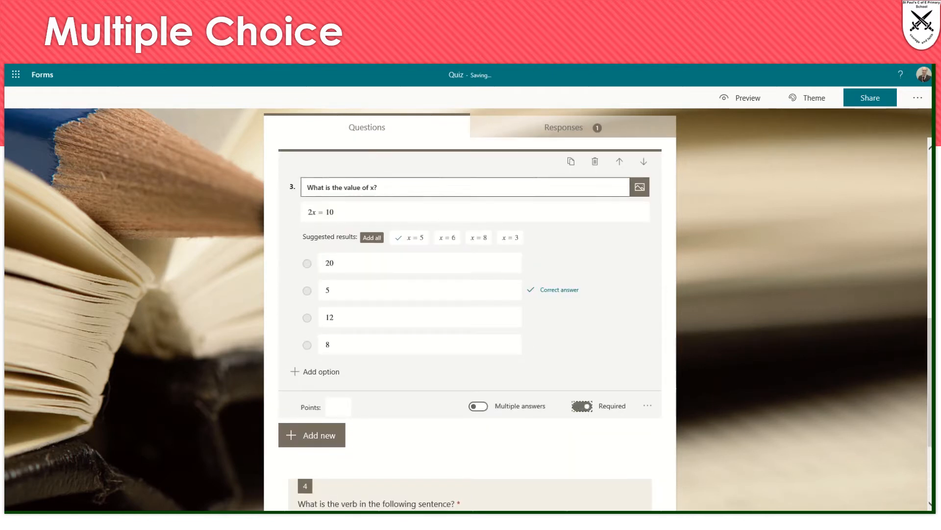
click(679, 310)
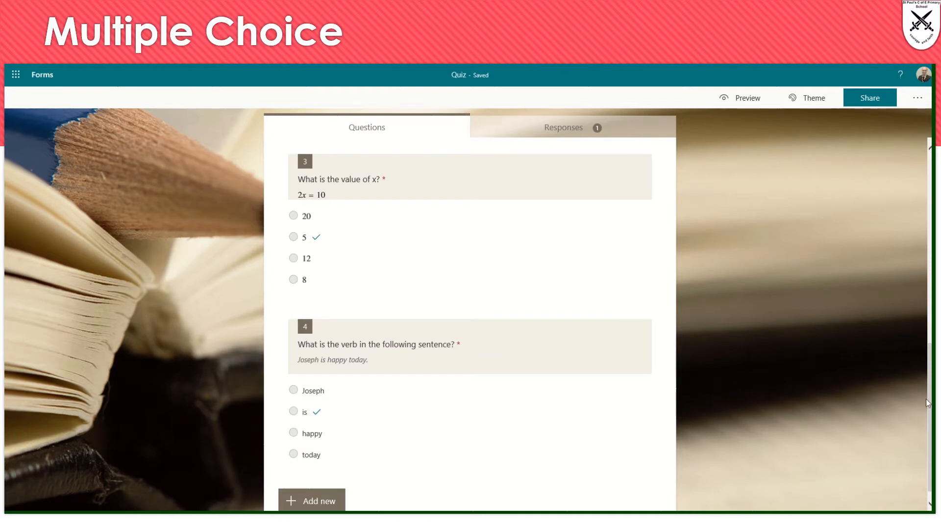
drag(929, 404, 931, 437)
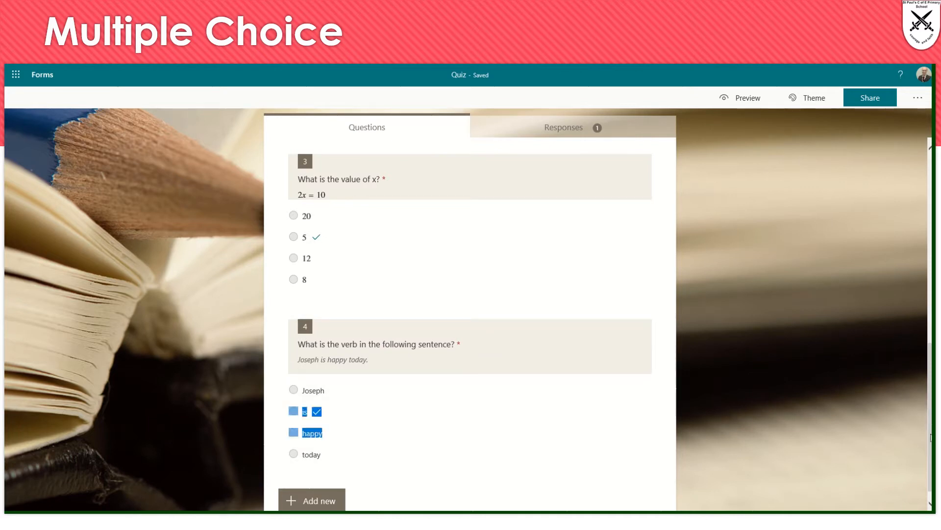
click(775, 372)
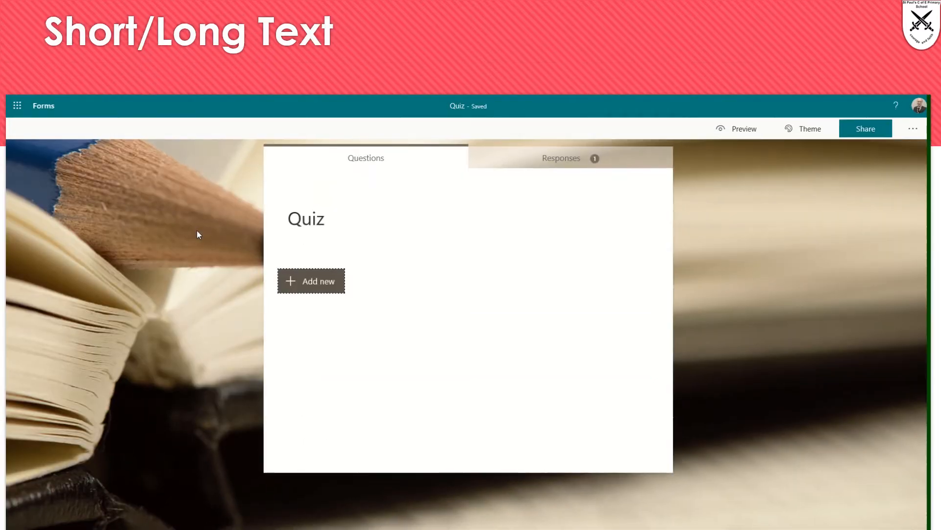
Step: Add a text question to the empty quiz, switching its Long answer option on and back off
click(306, 280)
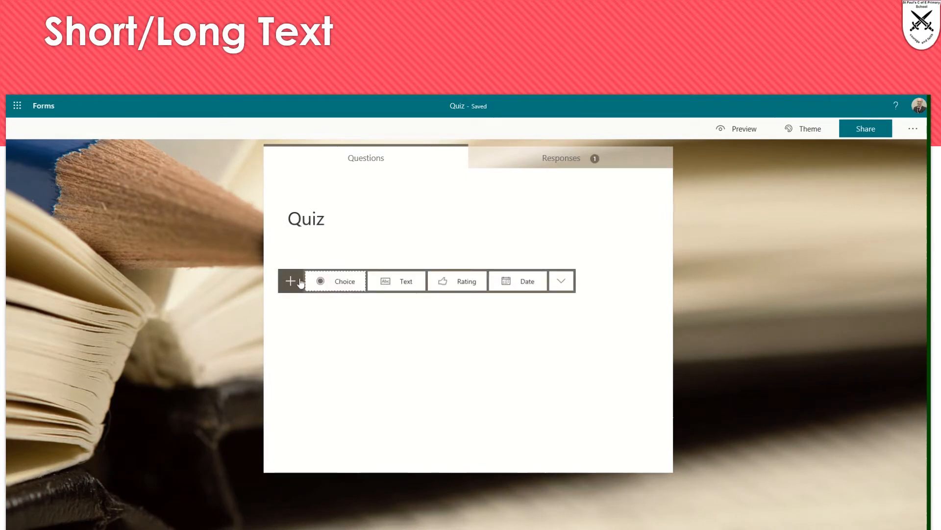
click(408, 280)
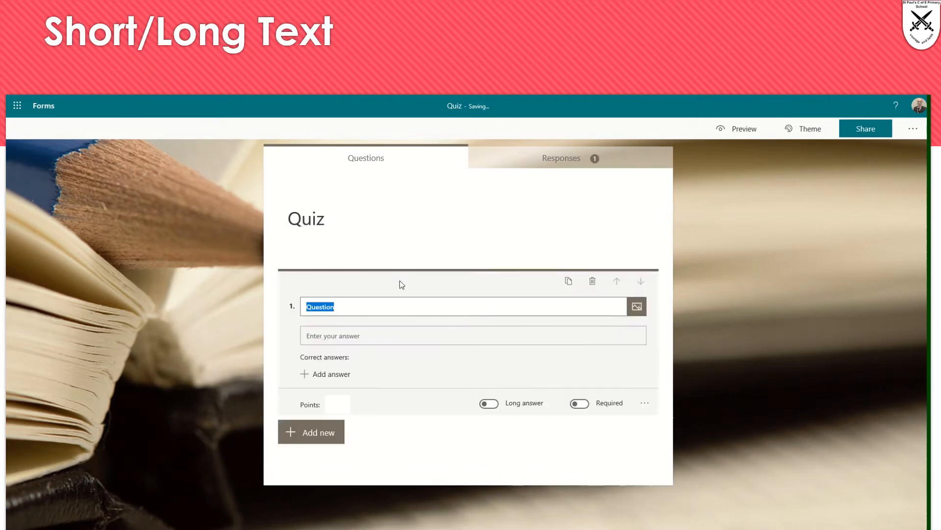
click(490, 404)
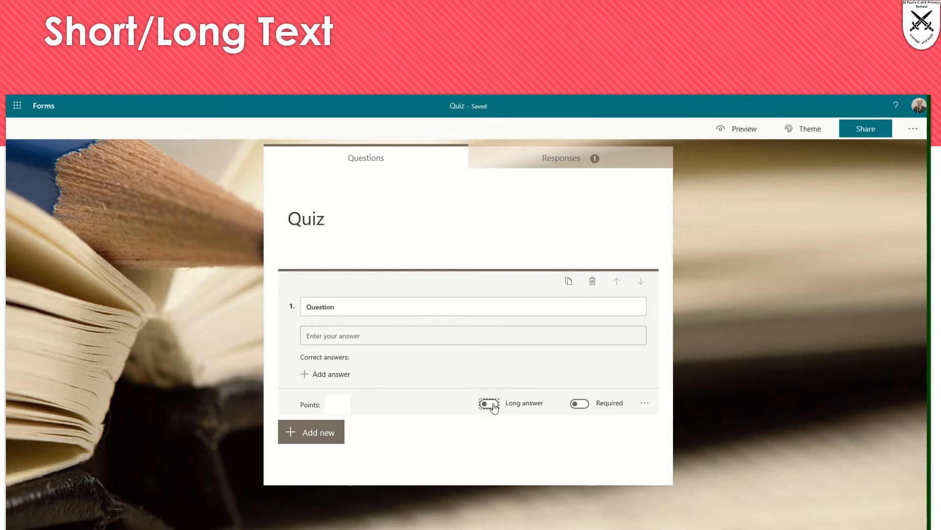
click(489, 381)
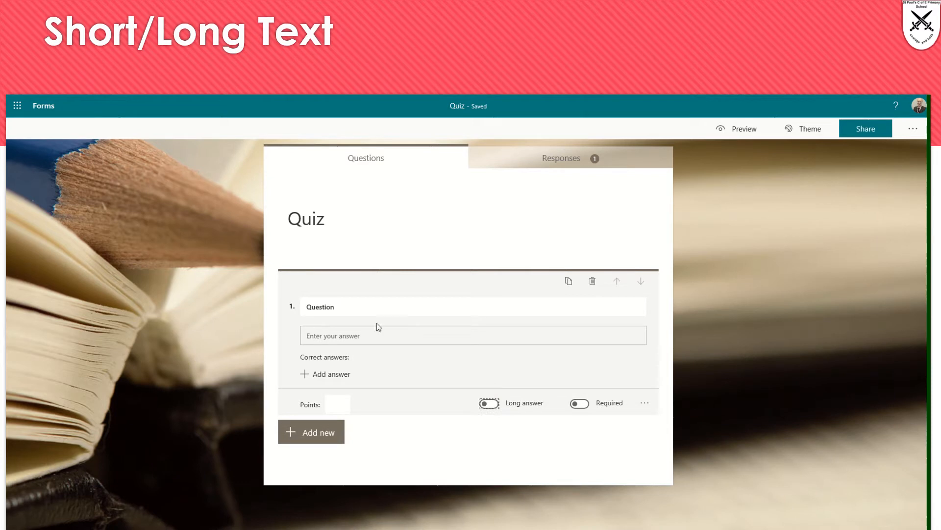
Step: Replace the text question's placeholder title with "What is our school called?"
click(325, 308)
double_click(324, 308)
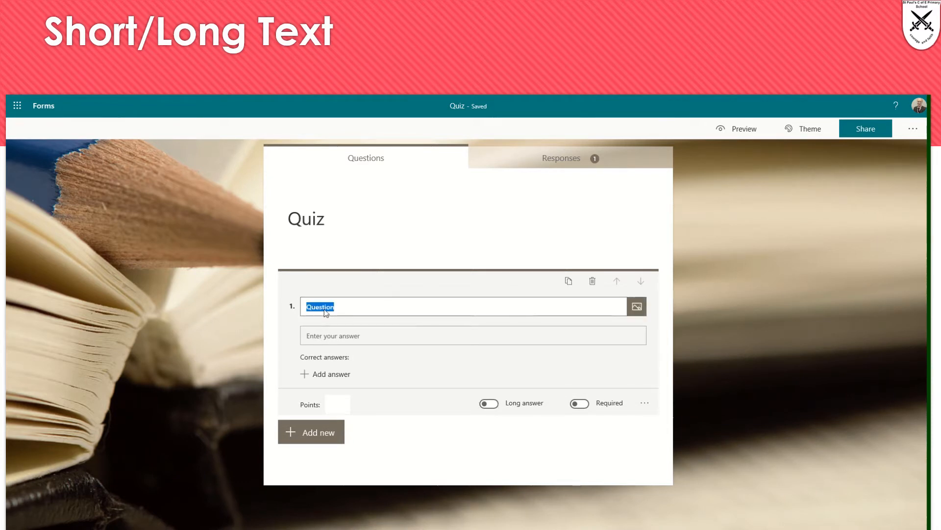
text(whic)
key(BackSpace)
key(BackSpace)
text(at is our school called?)
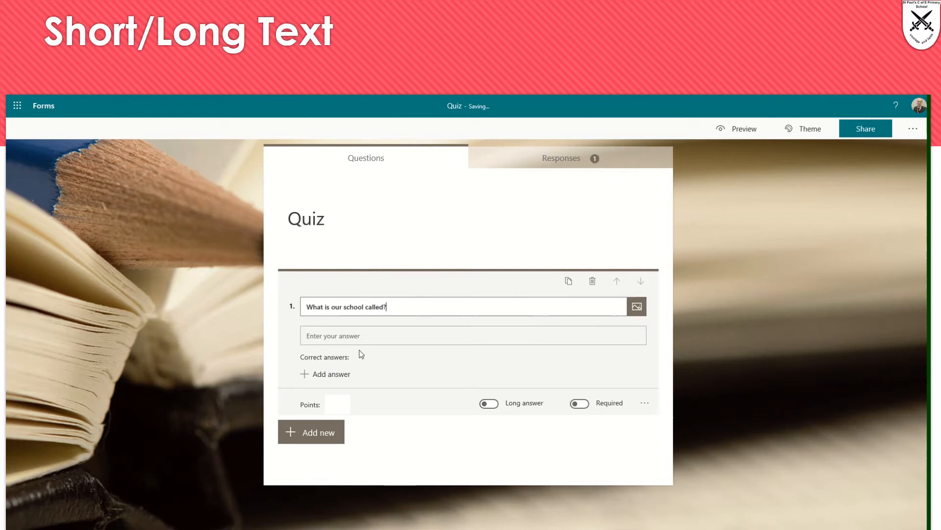
Step: Enter "st paul's", "St Paul's" and "st pauls" as correct answers to the school name question
click(322, 375)
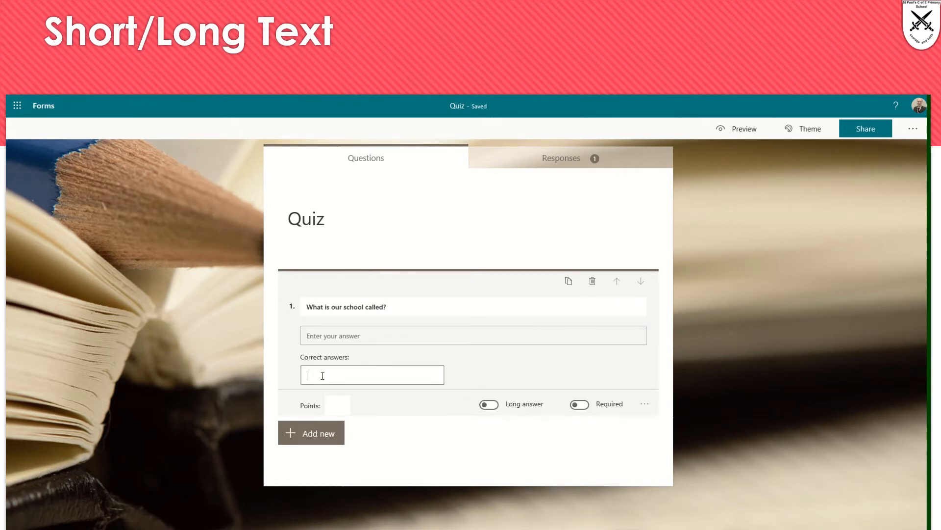
text(st paul's)
click(479, 373)
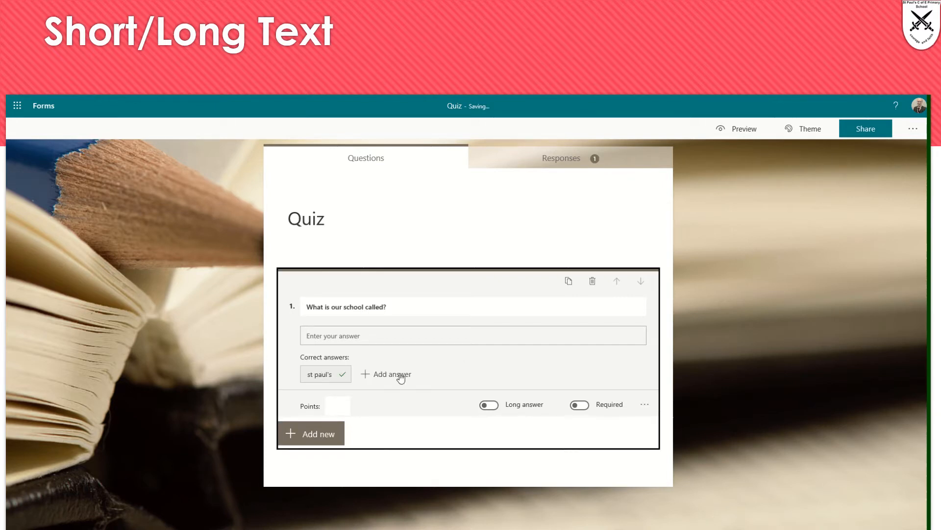
click(392, 374)
text(St)
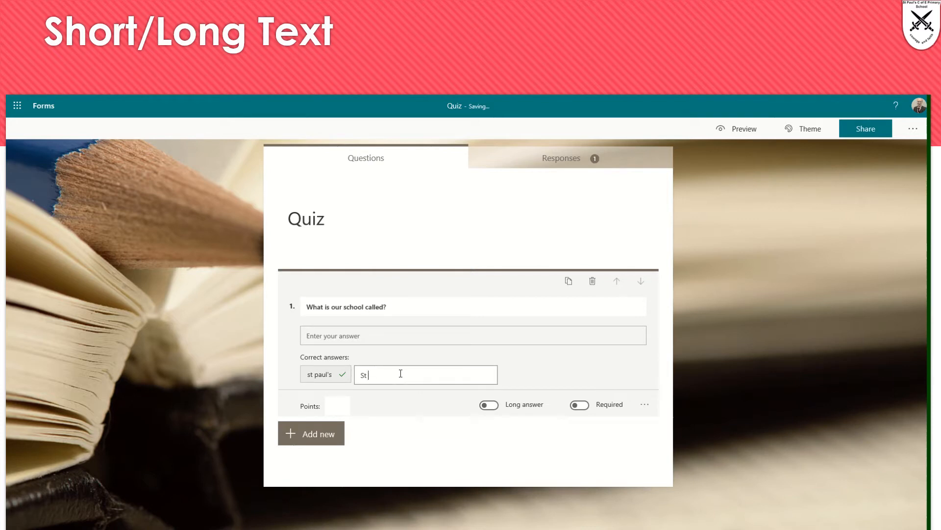
text( Paul's)
key(Return)
text(st pauls)
key(Return)
Step: Add "pauls", "st paul" and "paul" as further correct answers to the school name question
click(449, 373)
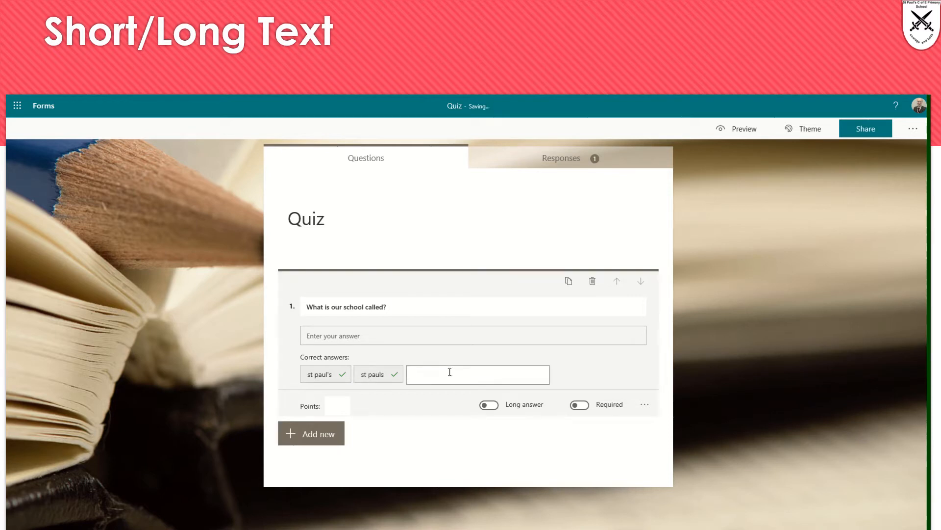
text(pauls)
key(Return)
click(498, 375)
text(st paul)
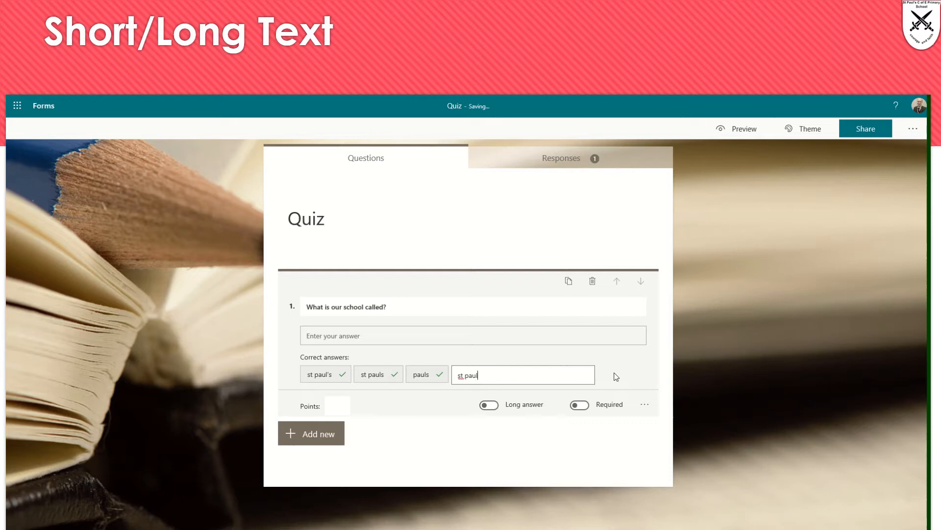
key(Return)
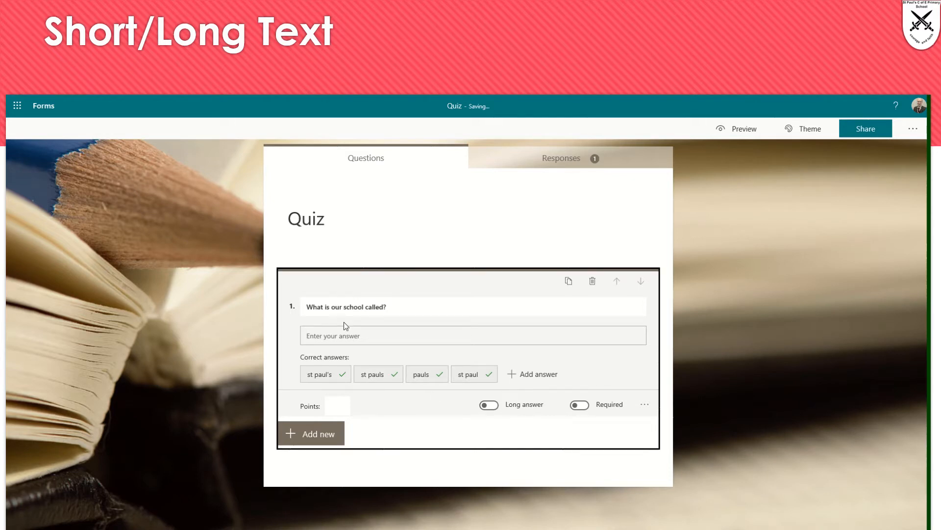
click(534, 374)
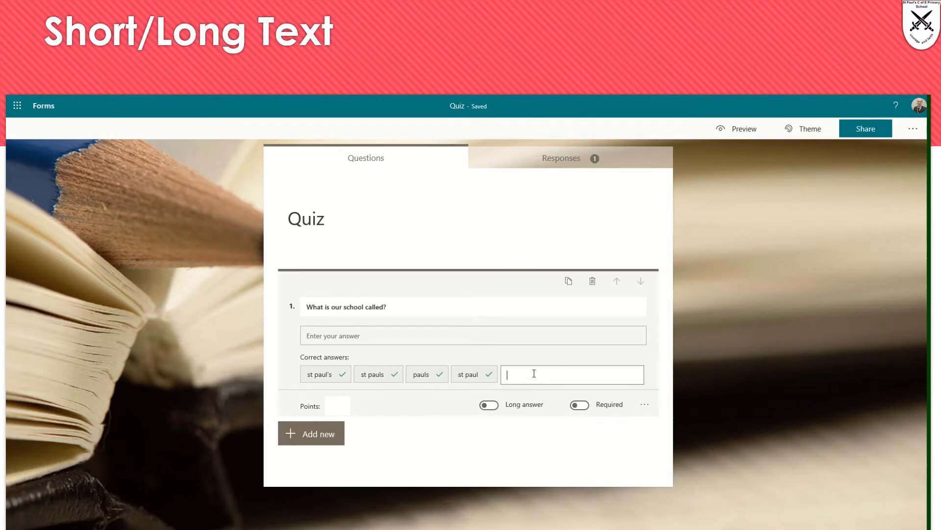
text(paul)
key(Return)
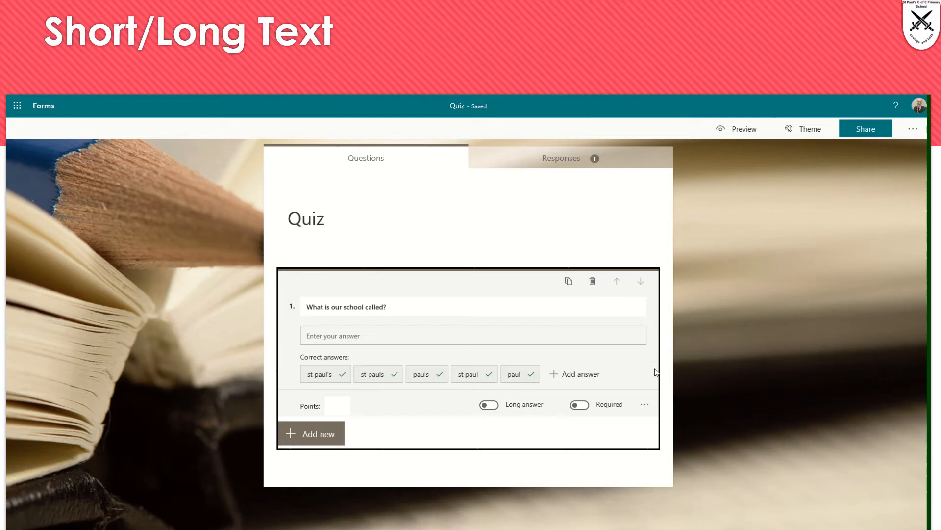
Step: Add a second text question with Long answer switched on, titled "Can you create a poem?"
click(305, 433)
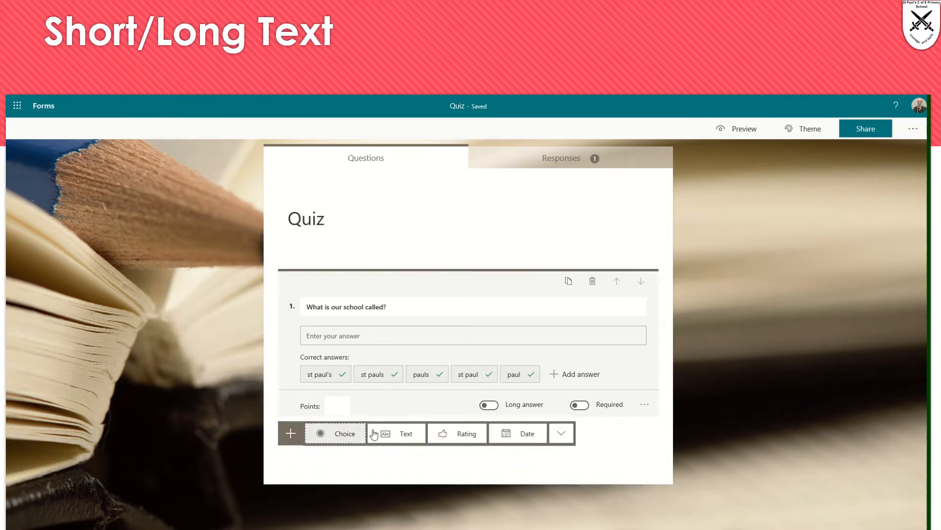
click(392, 435)
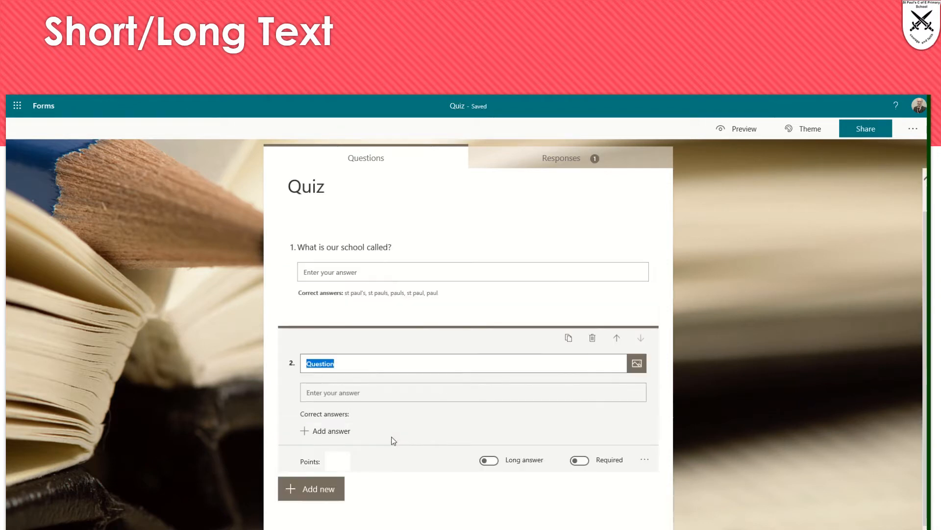
click(489, 461)
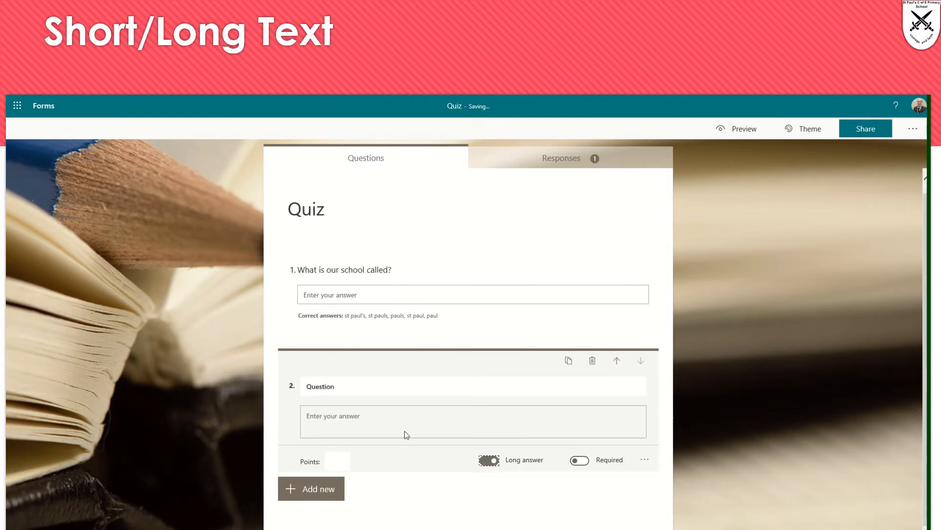
click(312, 387)
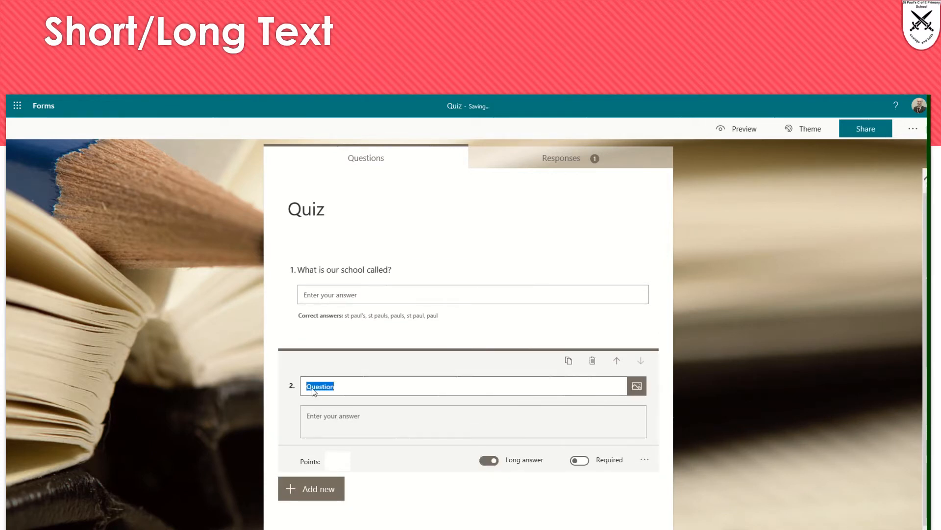
text(Can you create a poem)
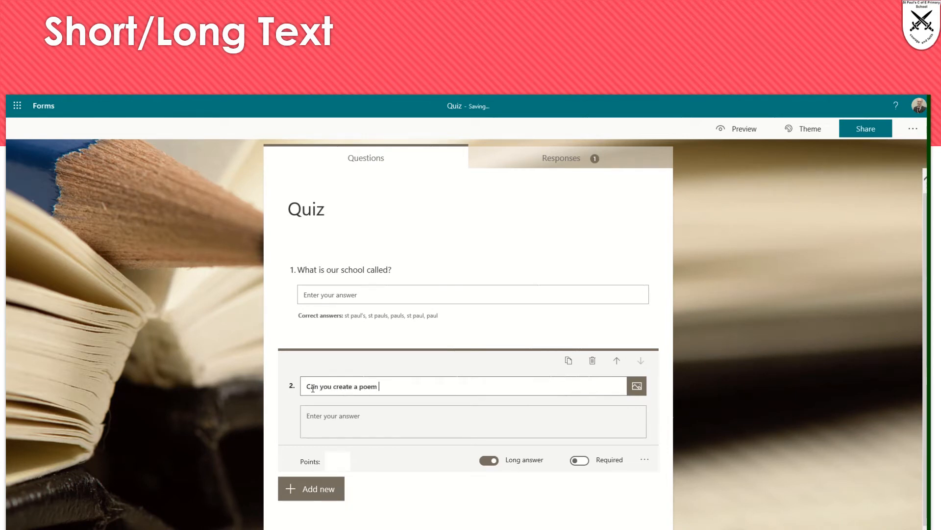
key(BackSpace)
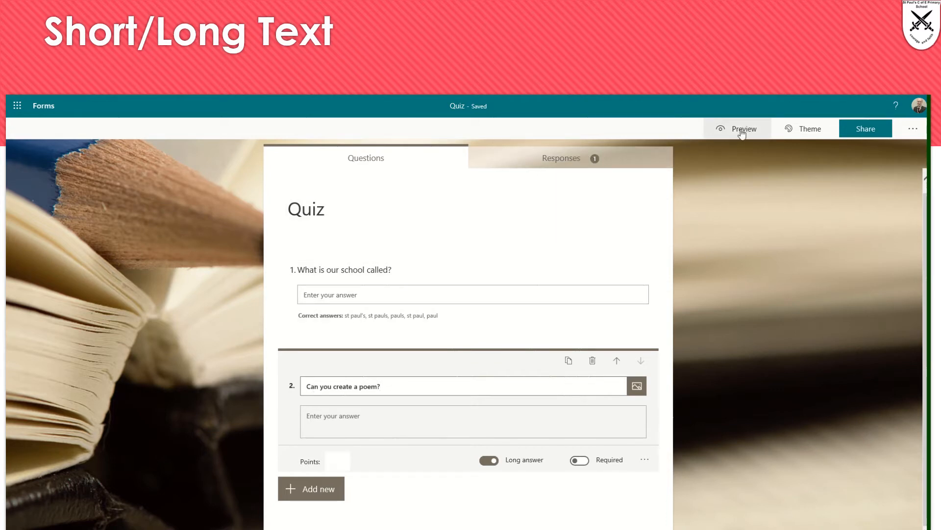
Step: Preview the quiz and answer the school name question with "St Paul's"
click(742, 130)
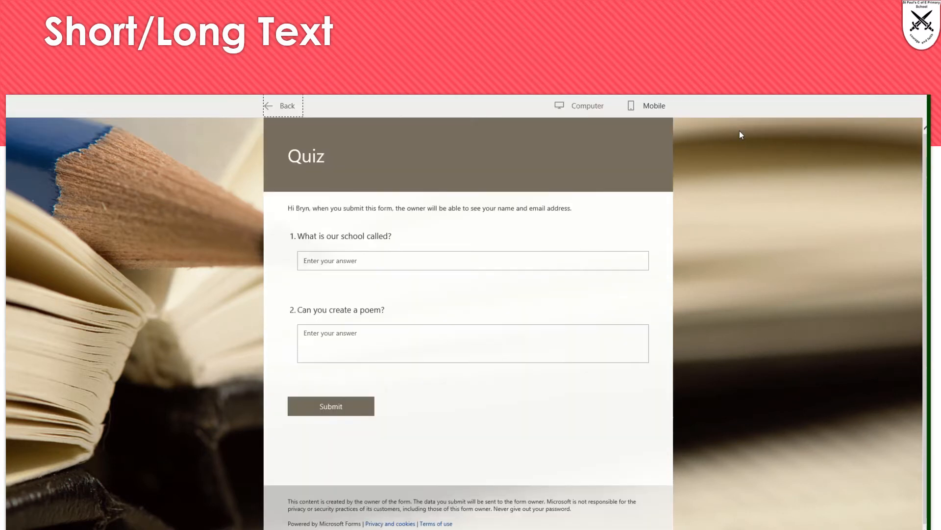
click(343, 263)
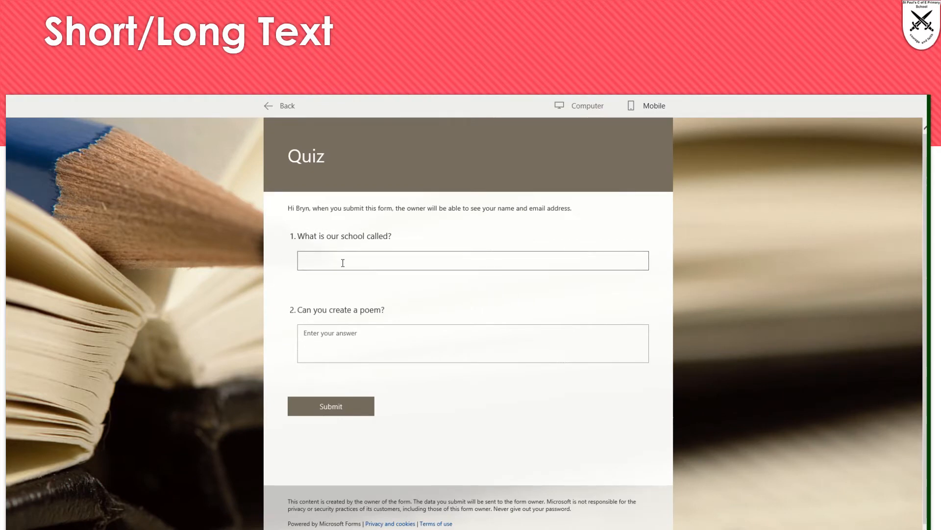
text(St Paul's)
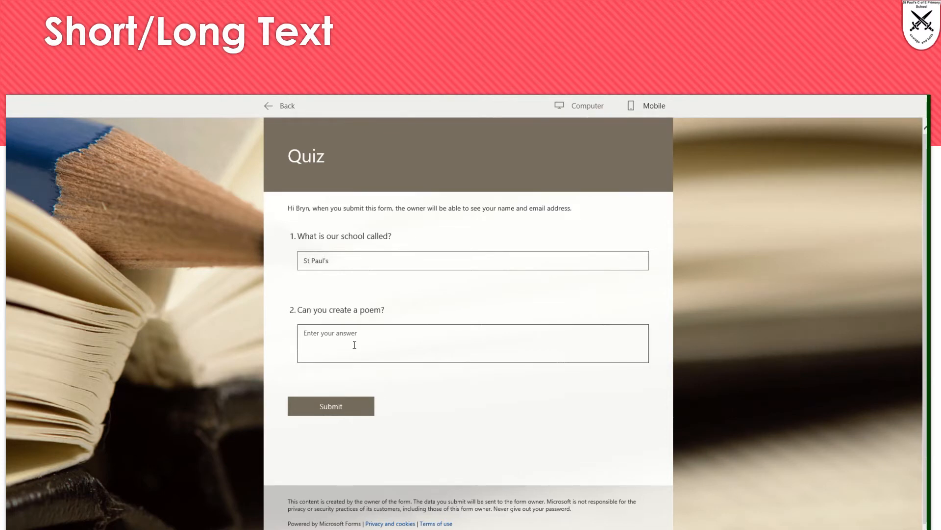
Step: Paste the copied "Jabberwocky" poem as the answer to the poem question and look through it in the preview
click(336, 336)
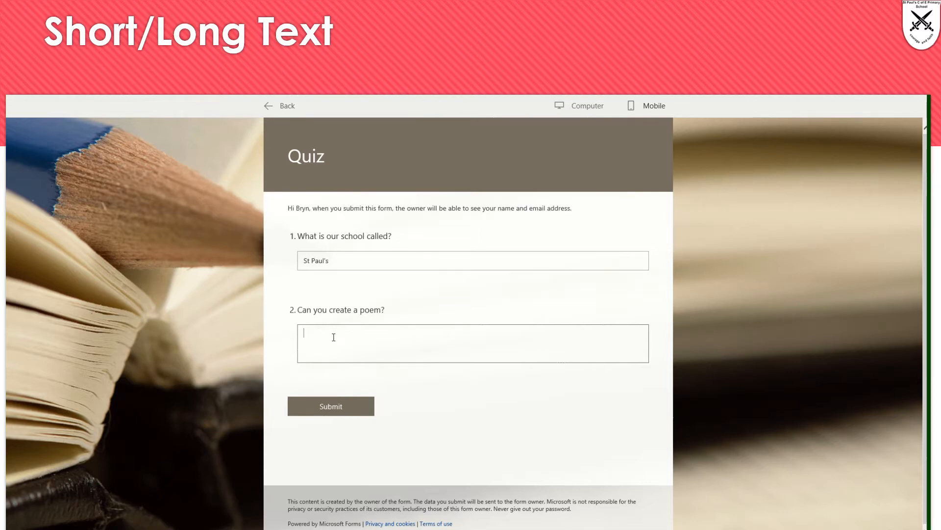
key(ctrl+v)
scroll(334, 337, down, 3)
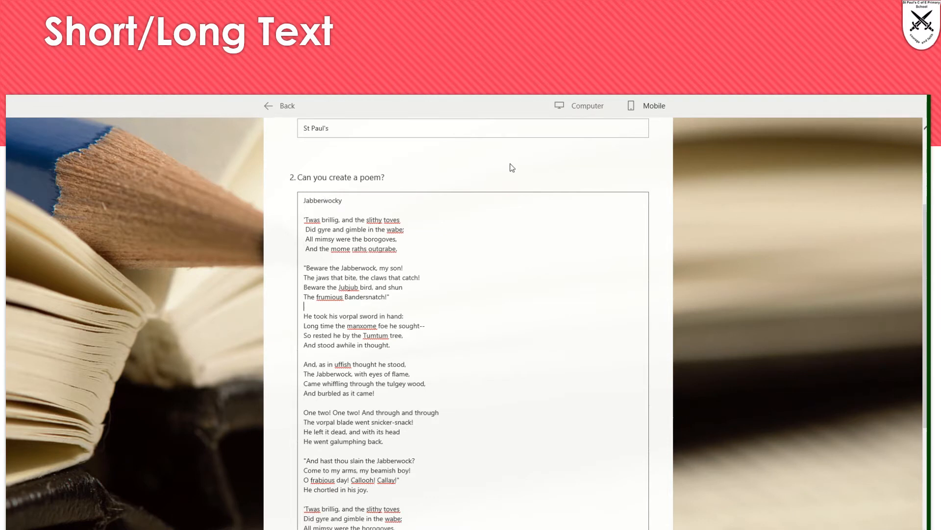
scroll(512, 168, up, 3)
scroll(512, 168, up, 1)
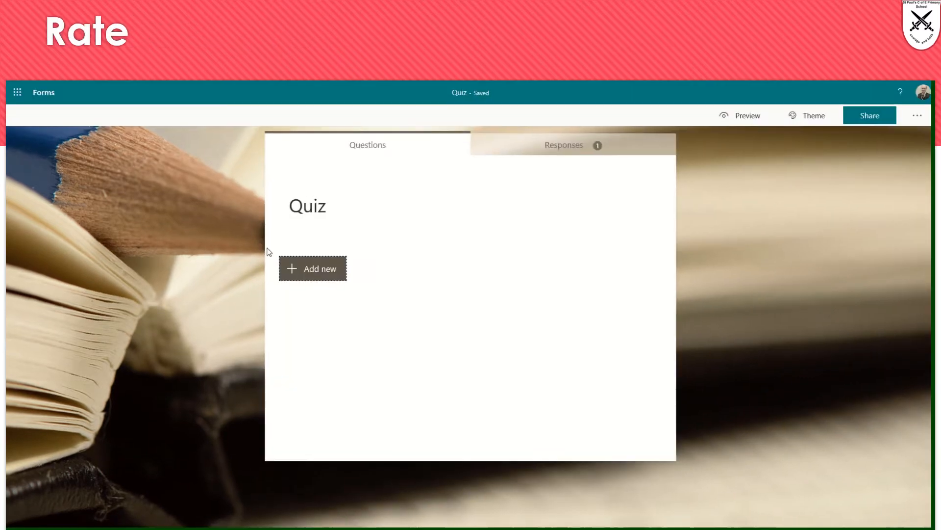
Step: Add a rating question titled "How did you find this lesson?" to the empty quiz and set its levels to 3
click(301, 271)
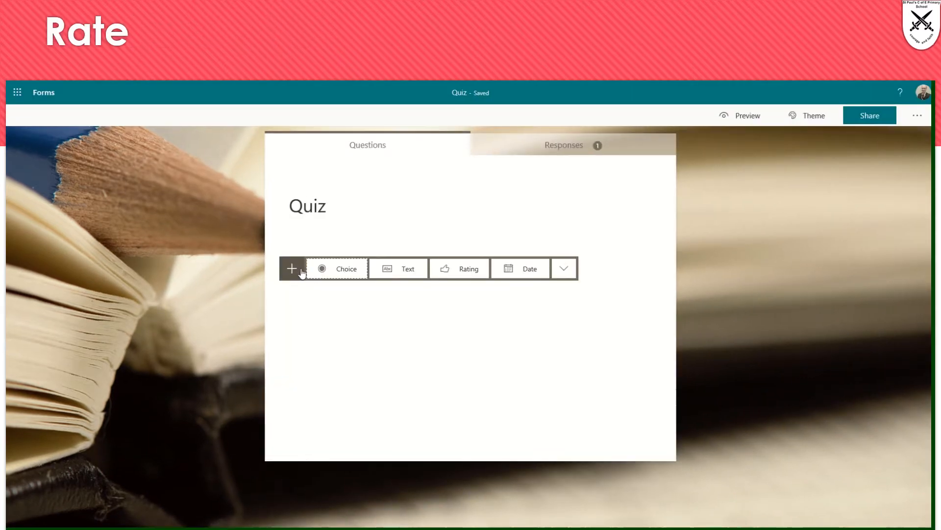
click(469, 269)
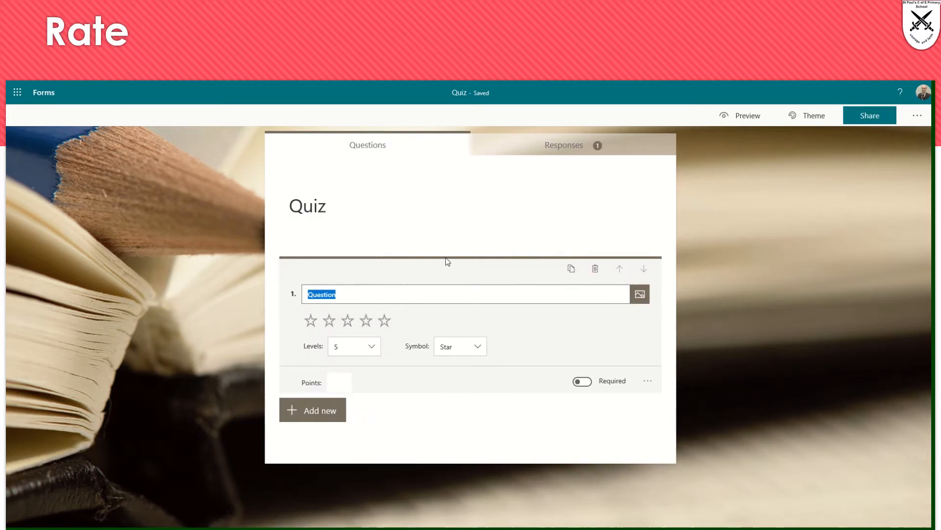
text(How )
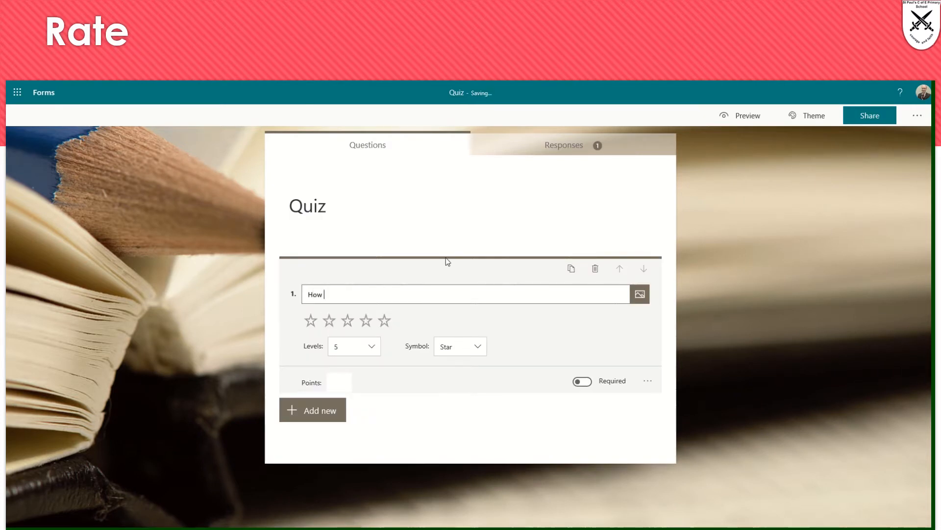
text(did you find this lesson?)
click(377, 350)
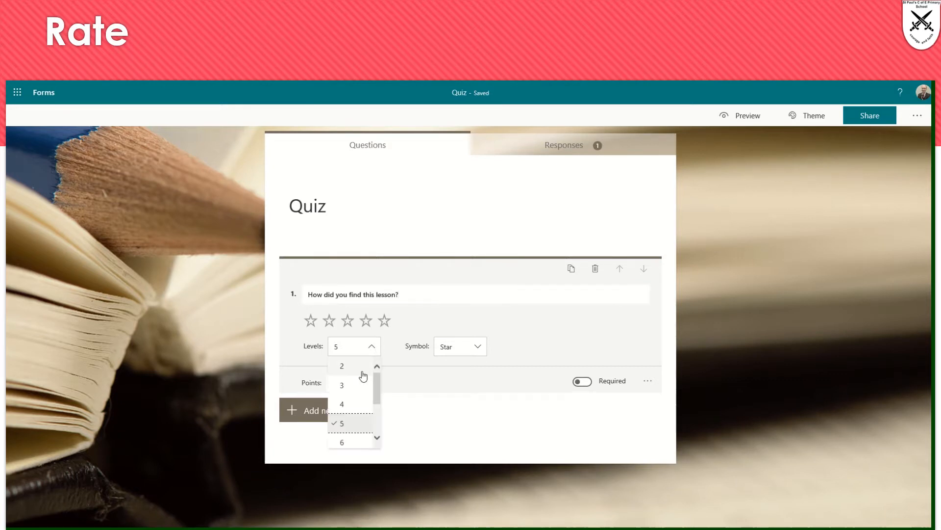
click(347, 385)
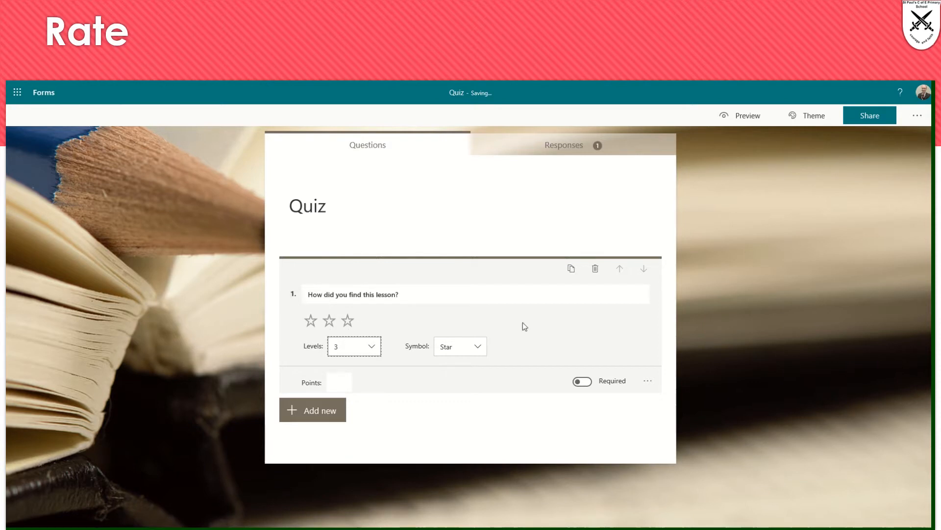
Step: Switch the lesson rating's symbol to Number and back to Star
click(478, 350)
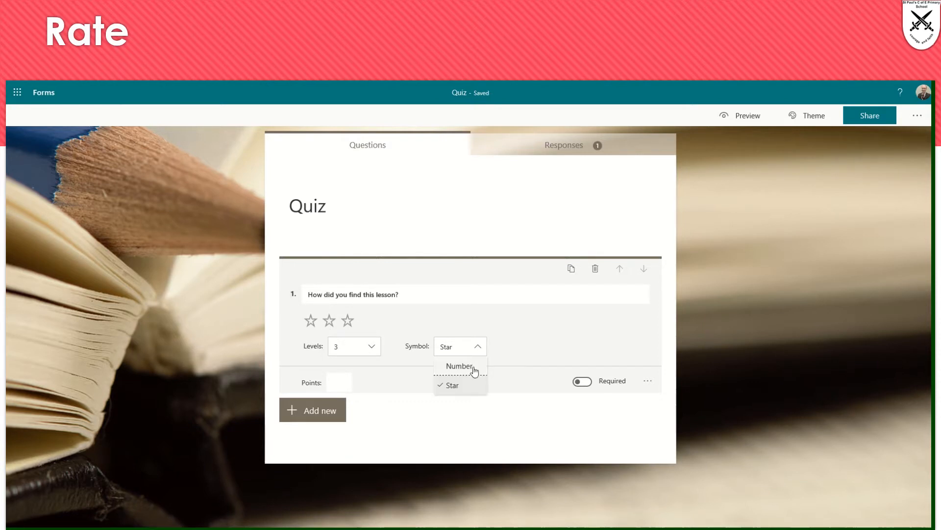
click(474, 368)
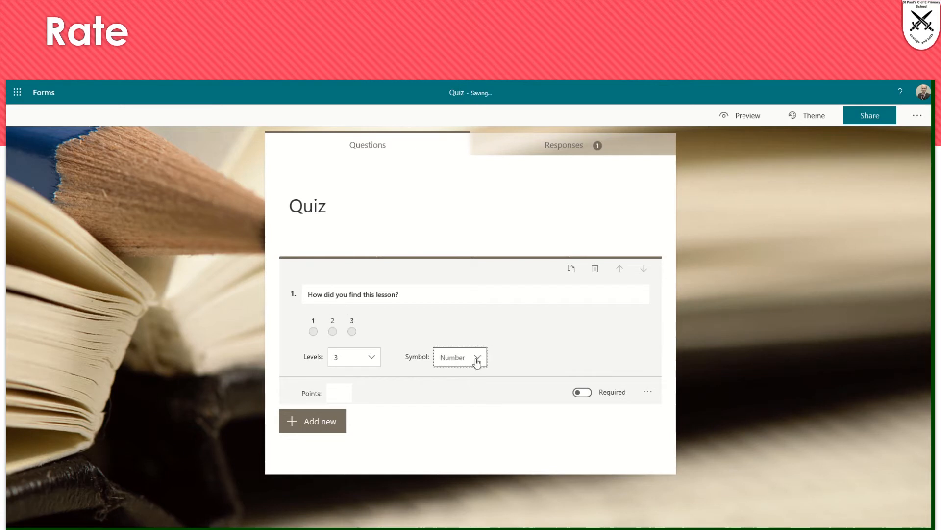
click(474, 361)
click(470, 395)
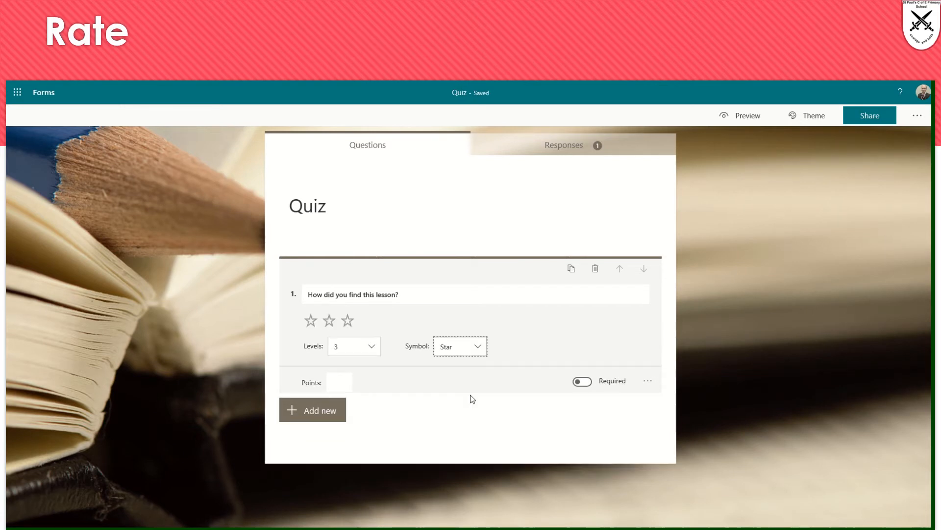
Step: Add a second rating question below the lesson rating and set its levels to 10
click(328, 411)
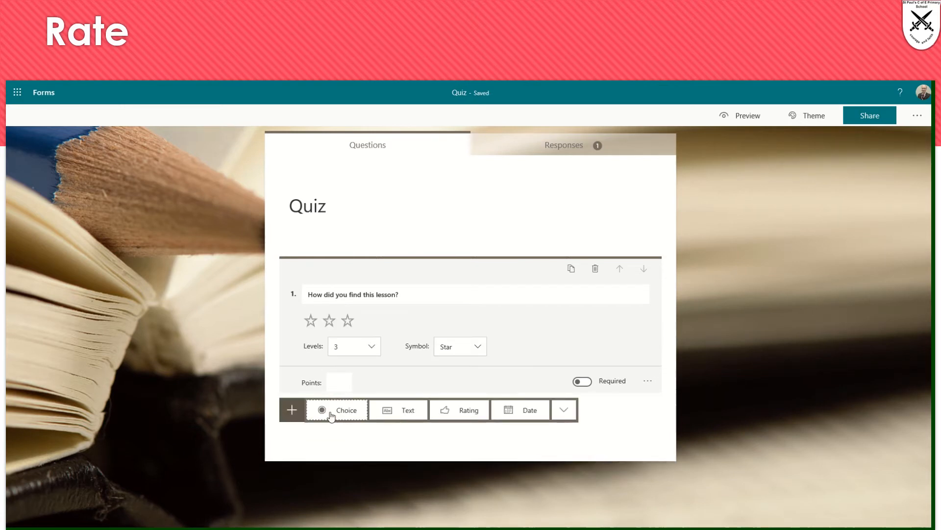
click(453, 414)
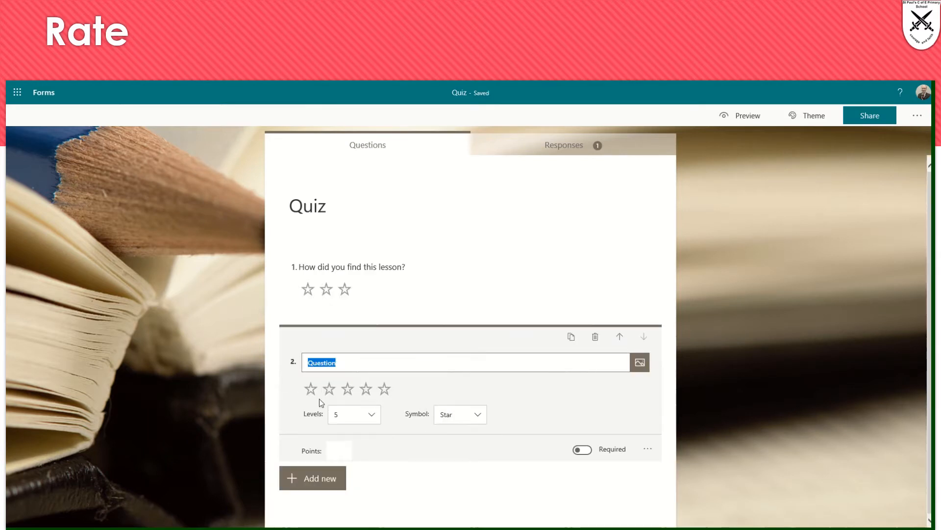
click(371, 415)
scroll(353, 470, down, 3)
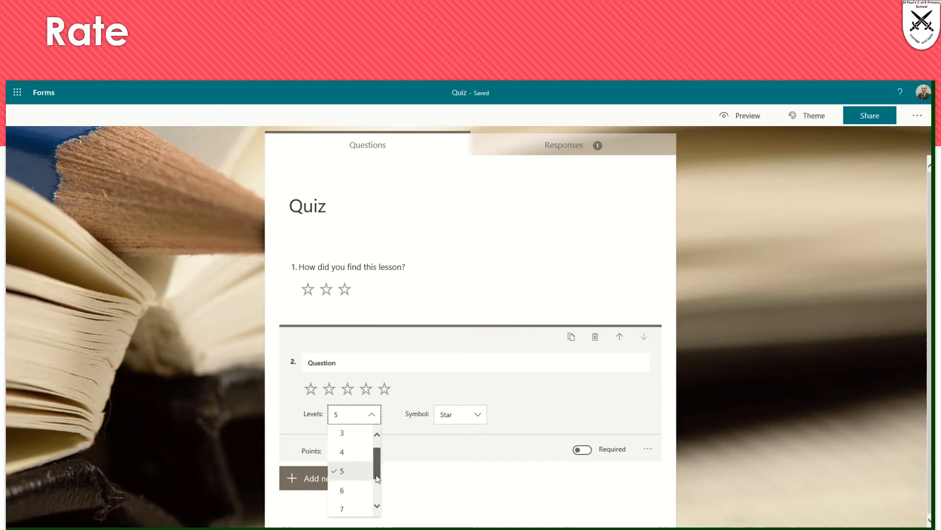
click(343, 510)
Step: Title the second rating question "Would you recommend the book Holes?"
click(347, 365)
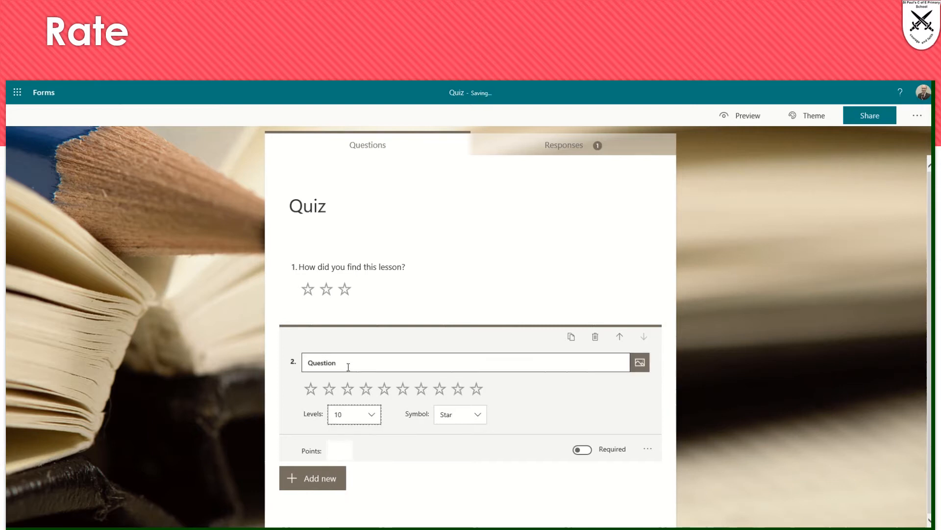
double_click(348, 366)
text(WOul)
key(BackSpace)
key(BackSpace)
key(BackSpace)
text(ould )
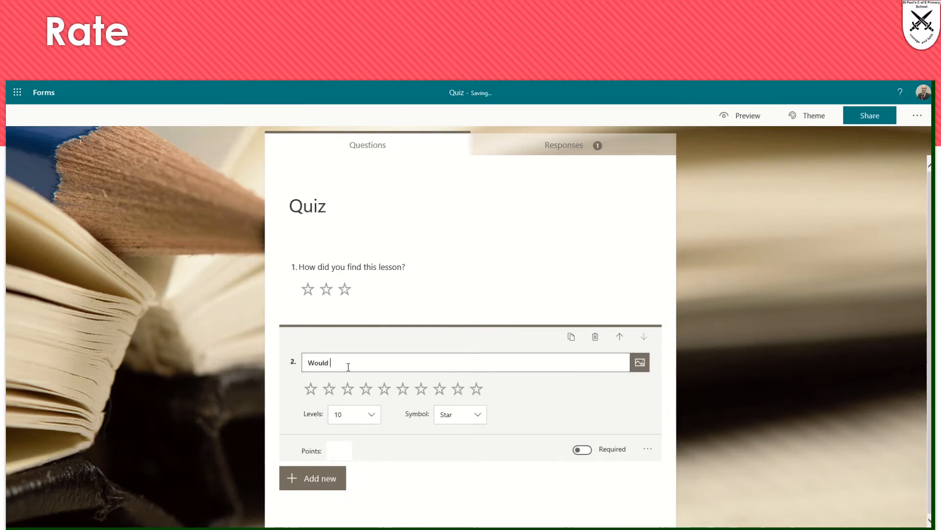
text(you recommend the book Holes?)
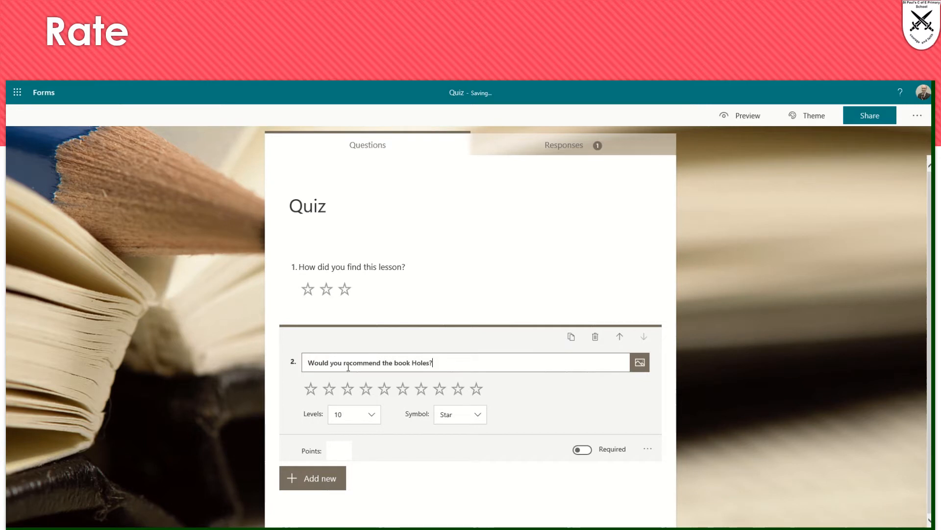
Step: Make both the Holes rating question and the lesson rating question required
click(581, 450)
click(545, 288)
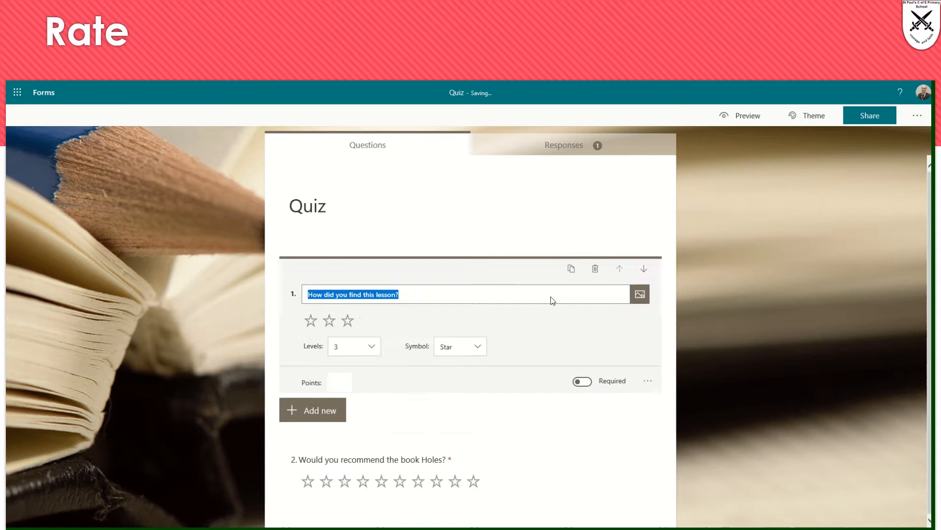
click(585, 385)
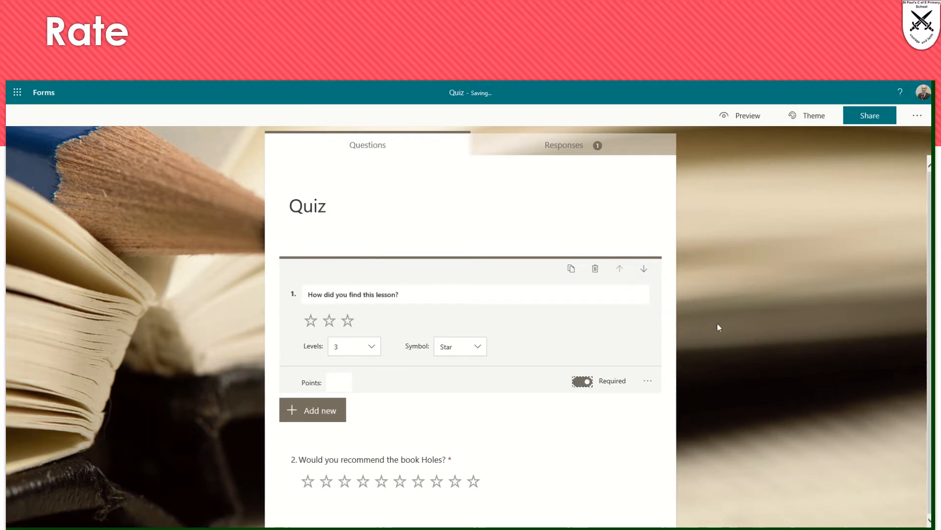
click(702, 342)
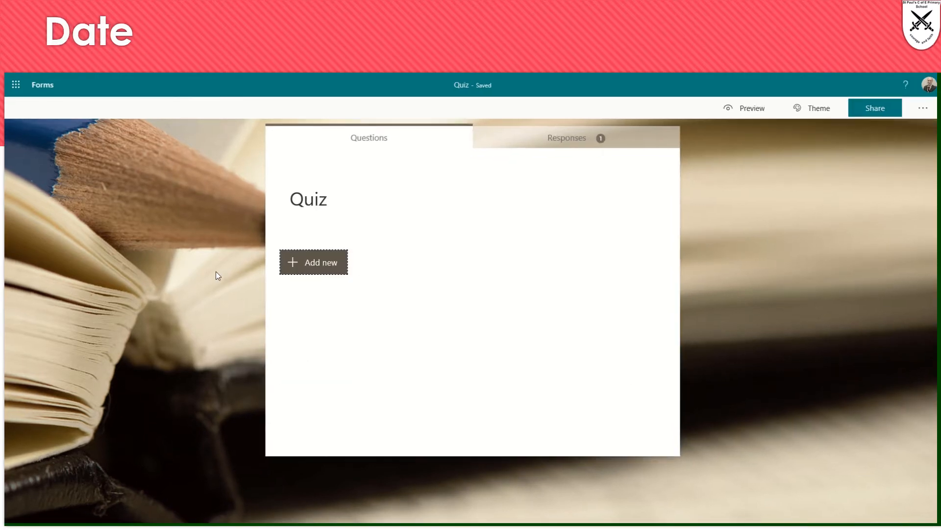
Step: Add a date question titled "When did Germany invade Poland?" to the empty quiz
click(303, 270)
click(515, 266)
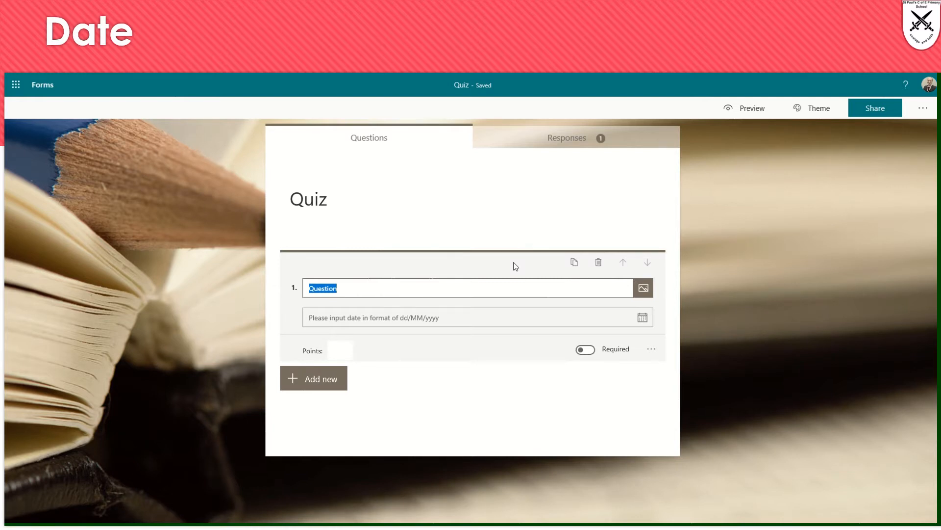
text(When did Germany)
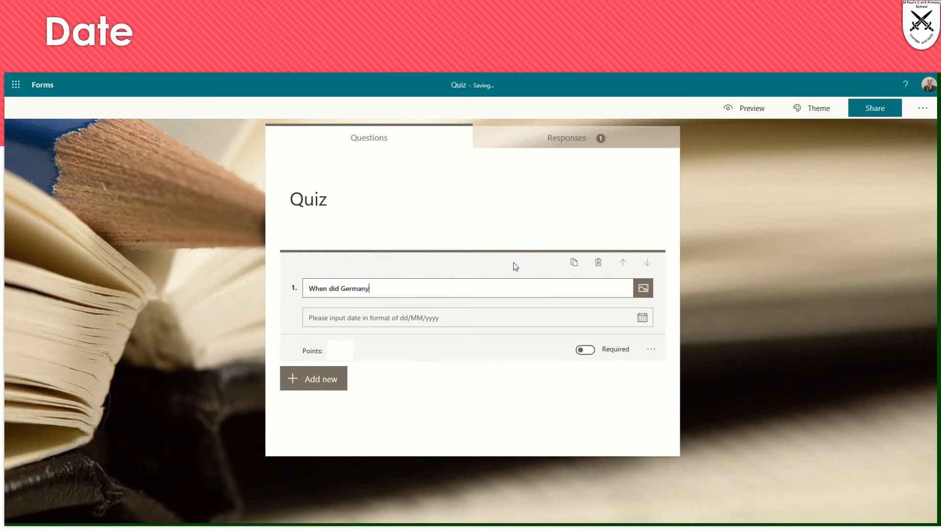
text( invade Poland?)
Step: Add a second date question titled "When did Britain and France declare war with Germany?"
click(317, 381)
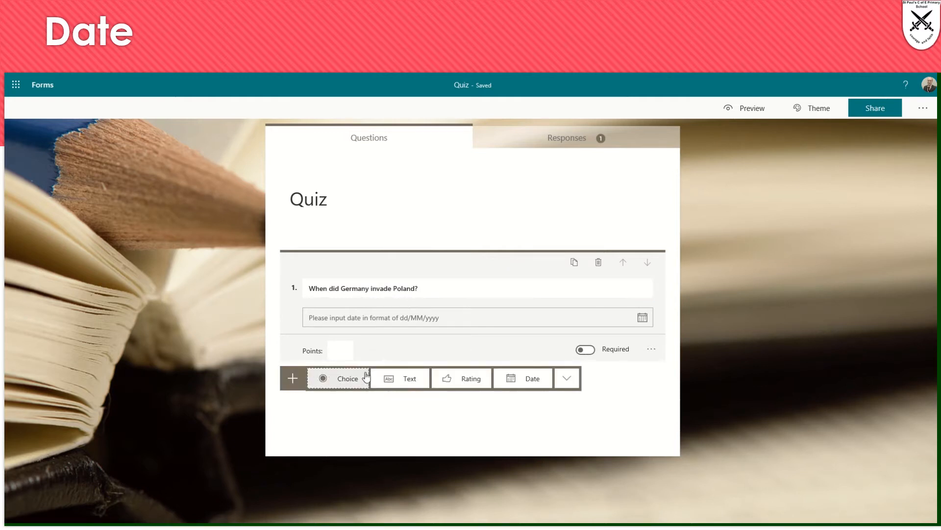
click(522, 376)
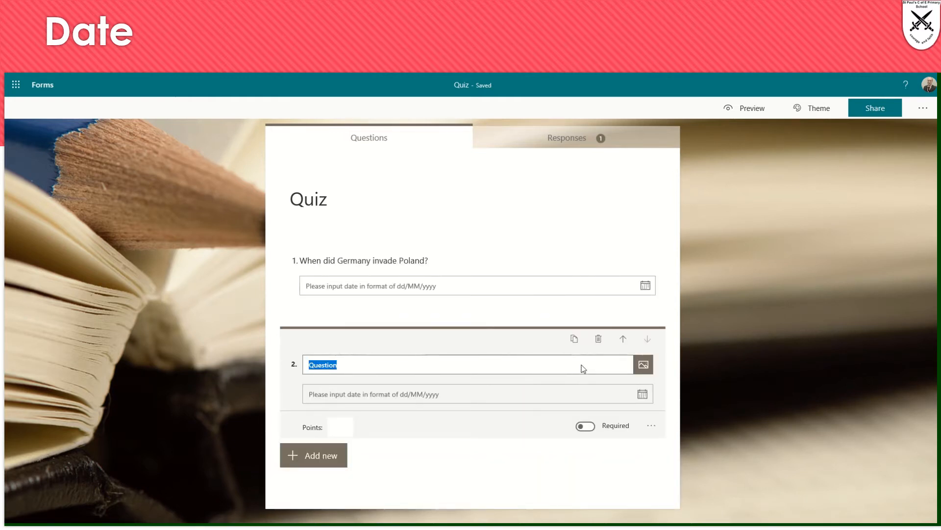
text(When di)
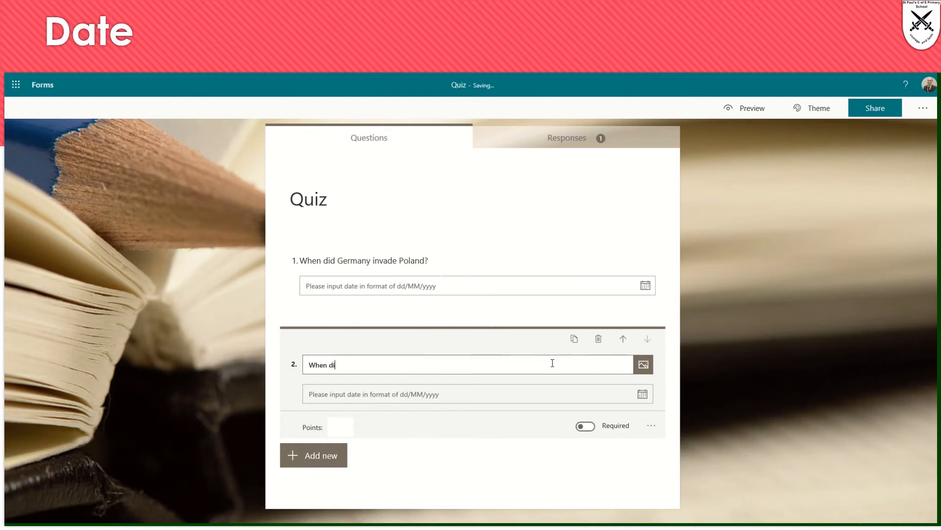
text(d Britain and France declare war w)
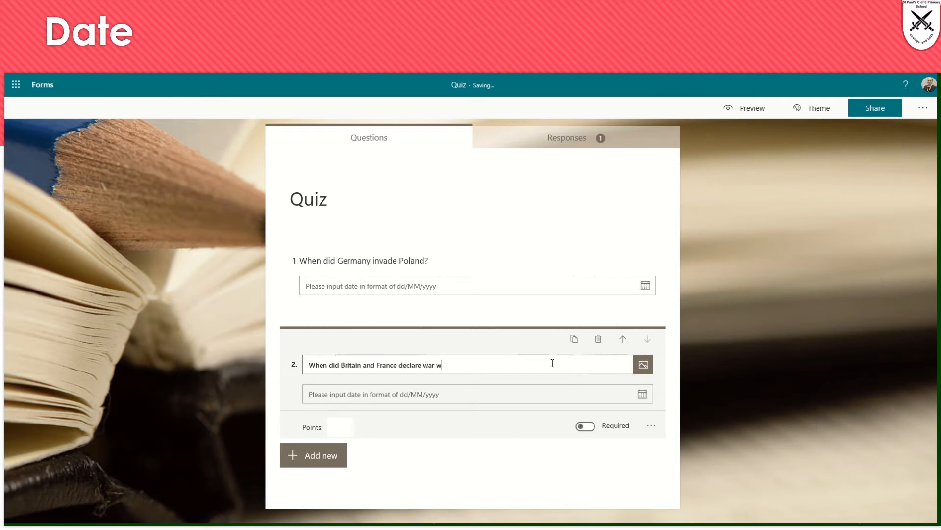
text(th Germany?)
key(Left)
key(Left)
key(Left)
key(Left)
key(Left)
key(Left)
key(Left)
key(Left)
key(Left)
text(i)
key(Right)
key(Right)
Step: Add a third date question titled "When did Poland surrender?"
click(309, 454)
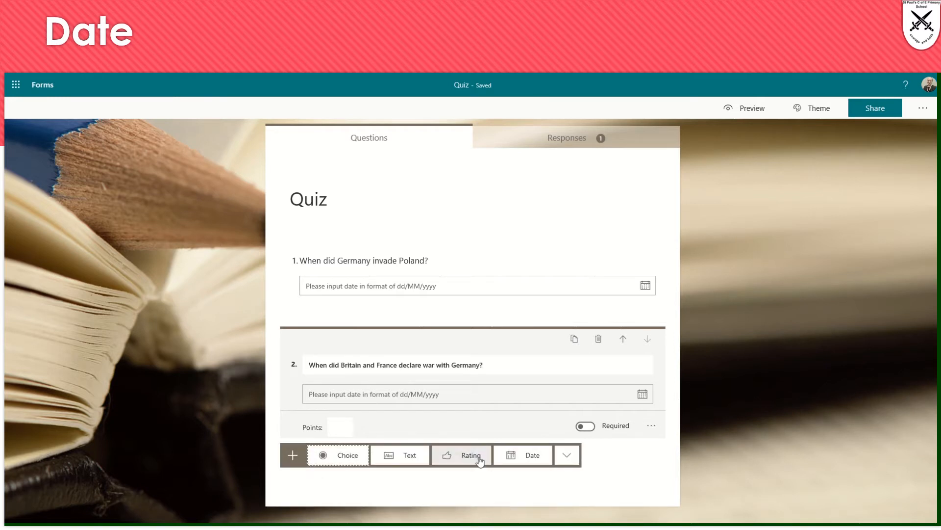
click(516, 457)
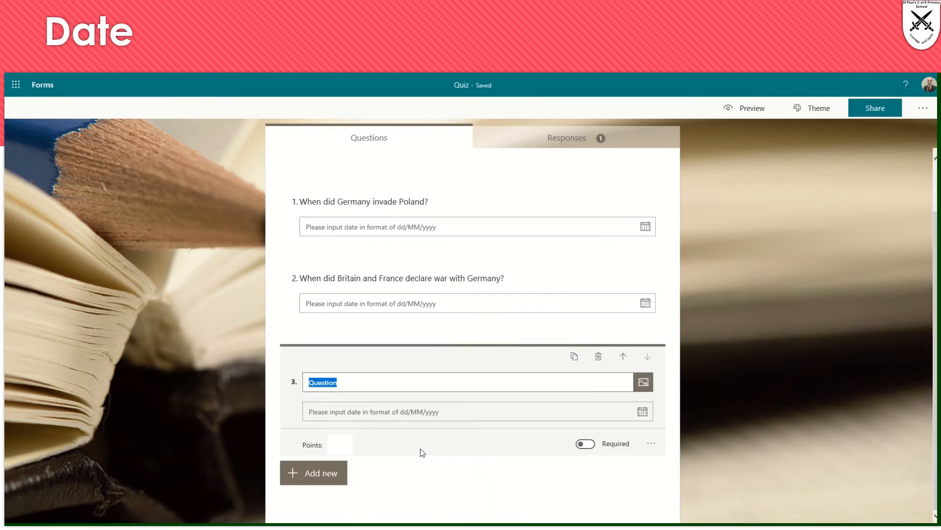
text(When did P)
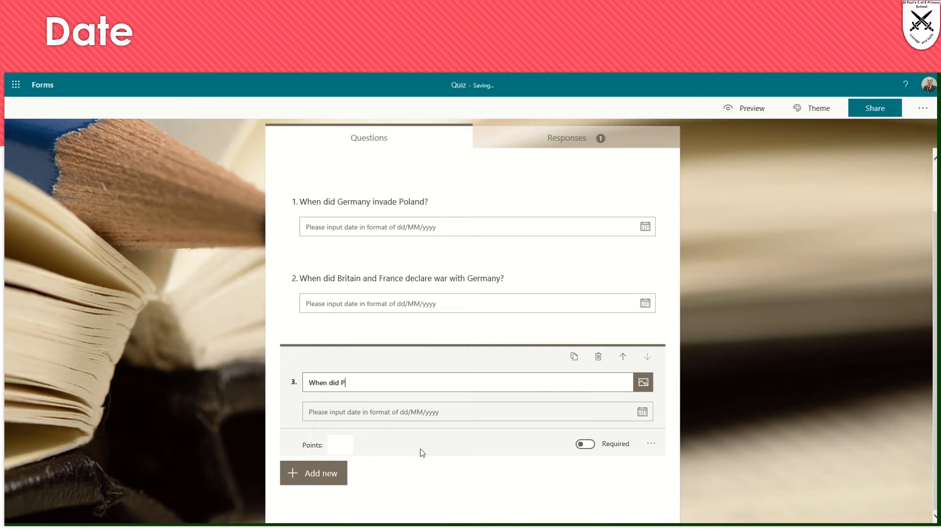
text(oland surrender?)
Step: Add a fourth date question titled "When did Germany invade France?"
click(318, 474)
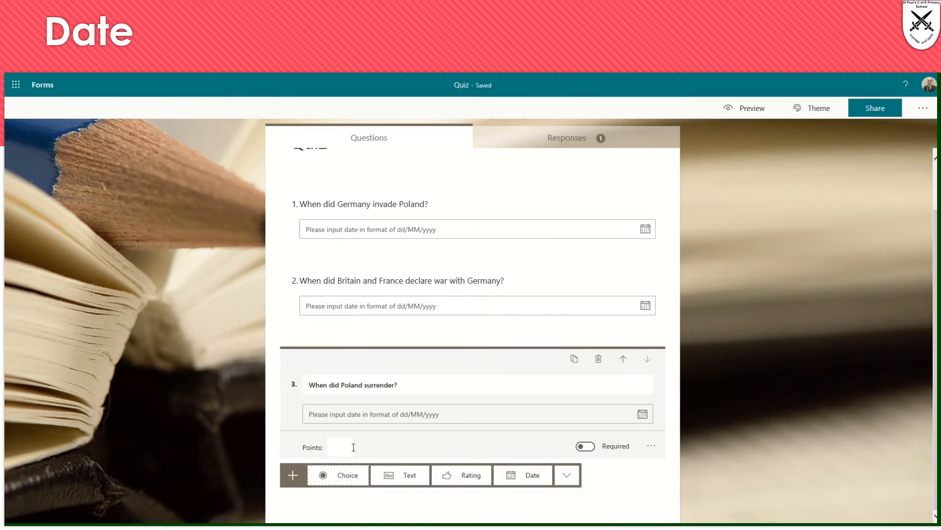
click(515, 478)
text(When )
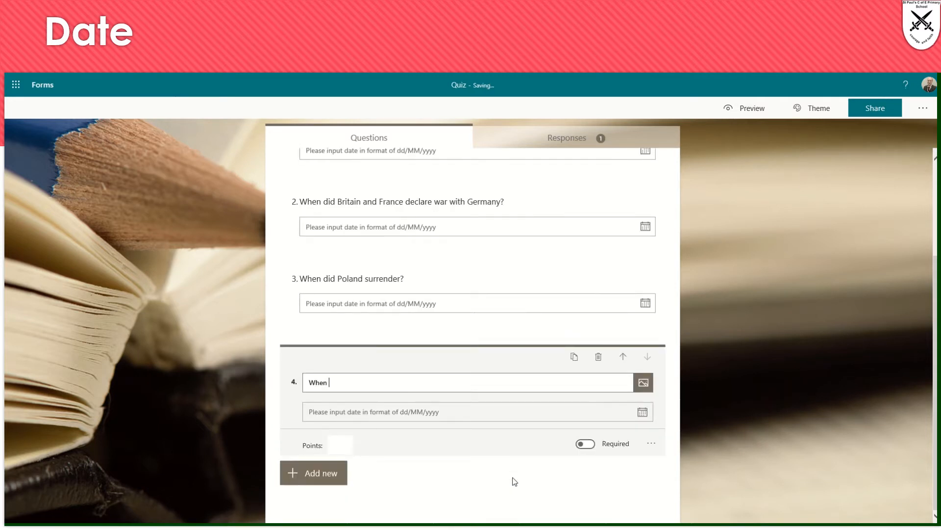
text(did Germany invade France?)
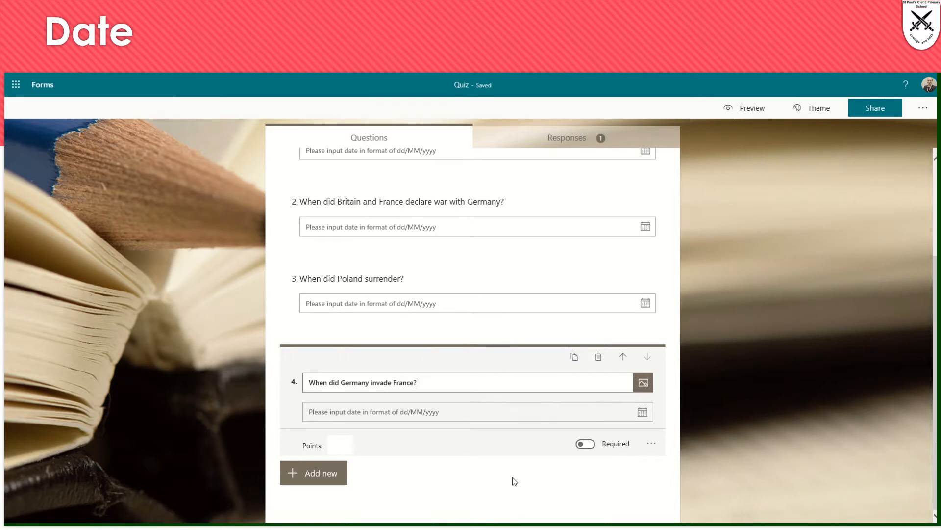
Step: Add a fifth date question titled "When did France surrender?"
click(316, 474)
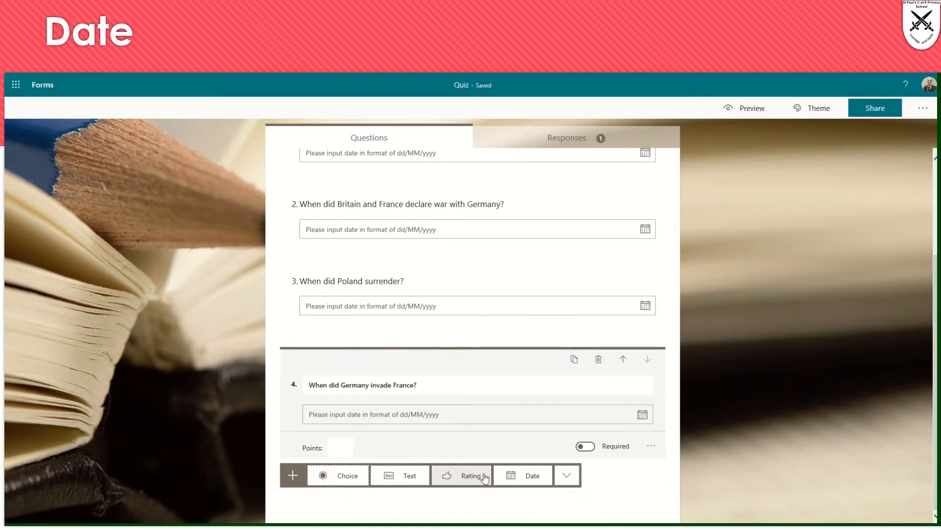
click(511, 475)
text(Wh)
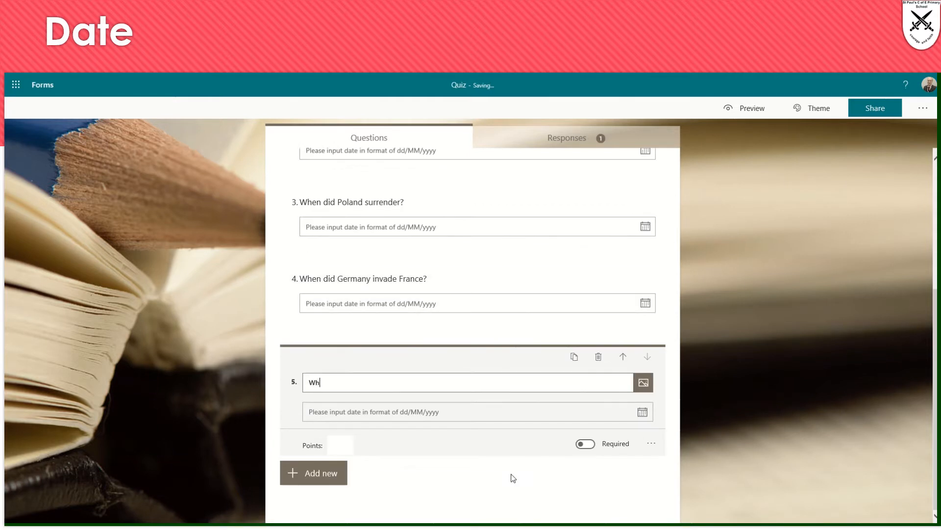
text(en did France surrender?)
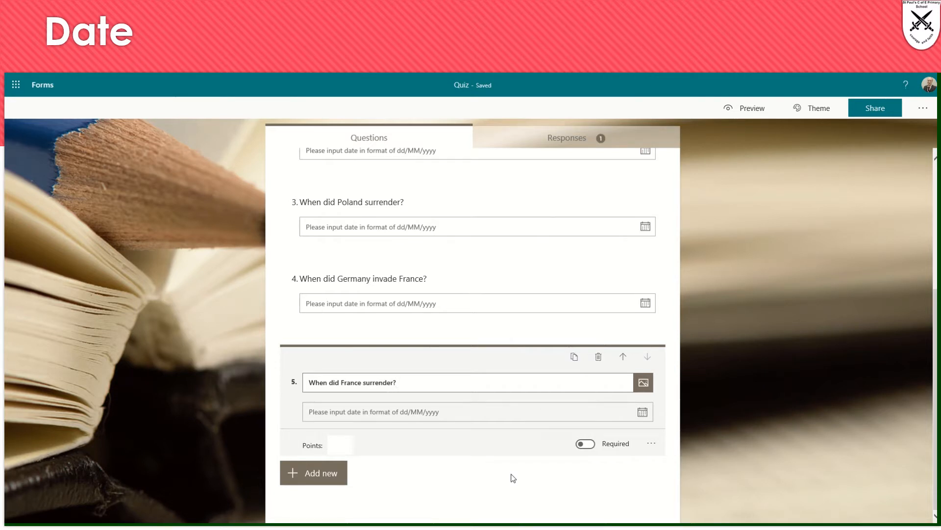
Step: Preview the quiz and answer the invasion of Poland question with the date 01/09/1939 from the calendar
click(750, 111)
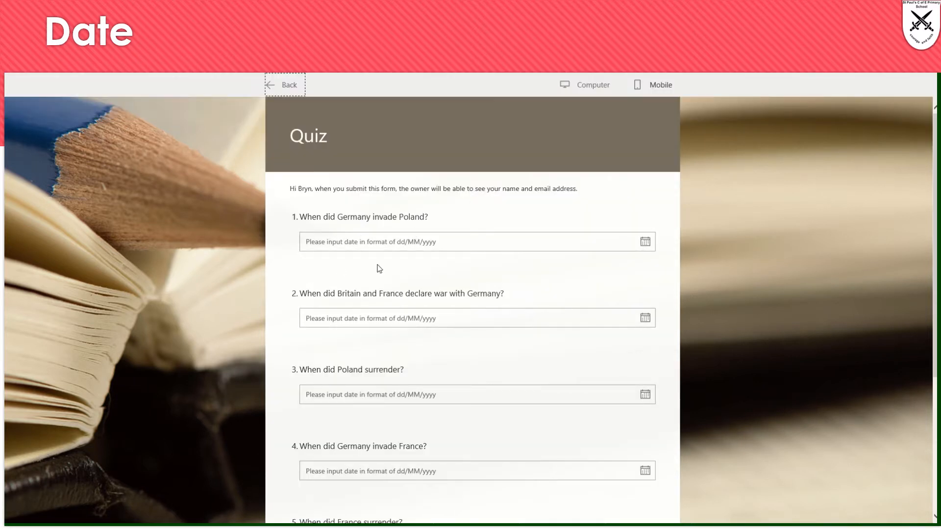
click(380, 249)
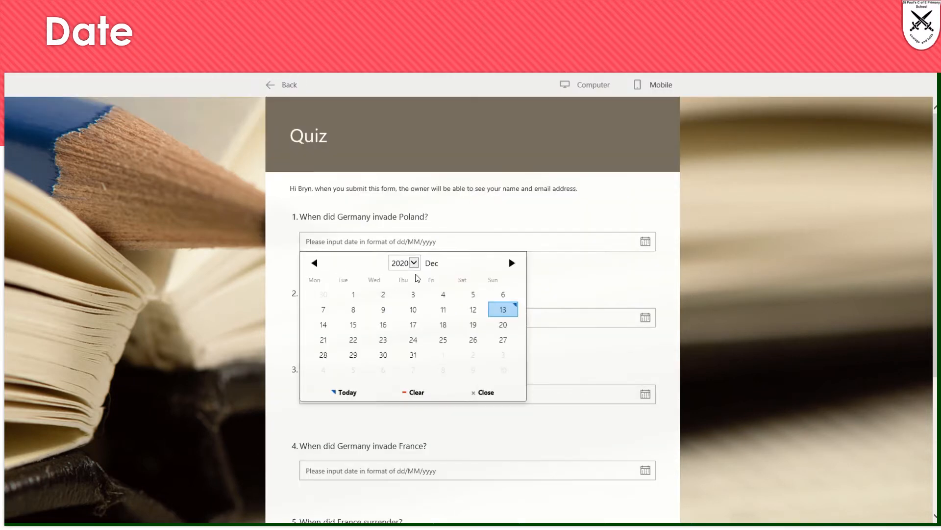
click(414, 263)
key(Home)
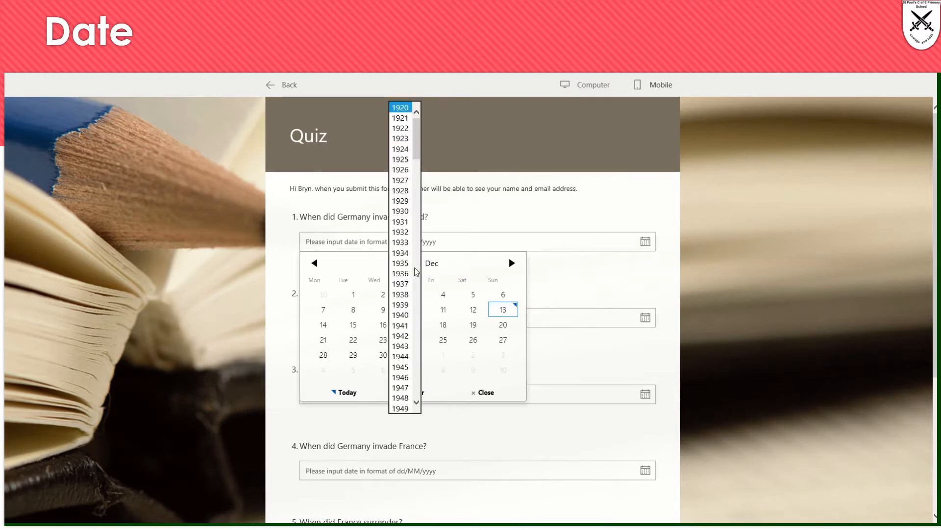
text(1939)
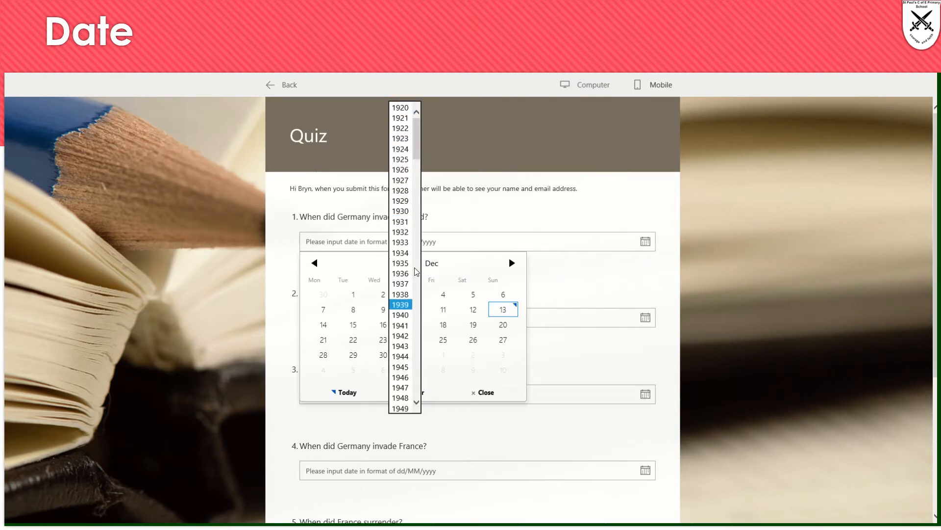
click(401, 305)
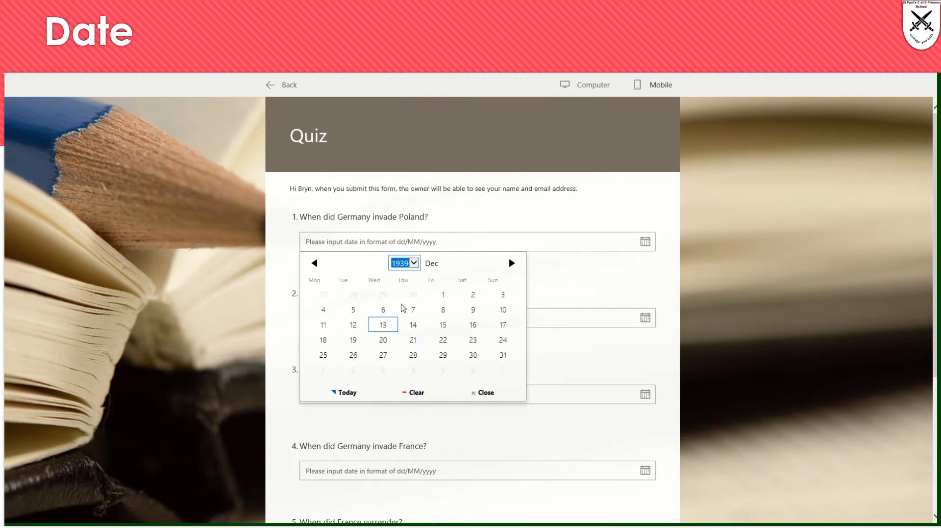
click(315, 270)
click(316, 269)
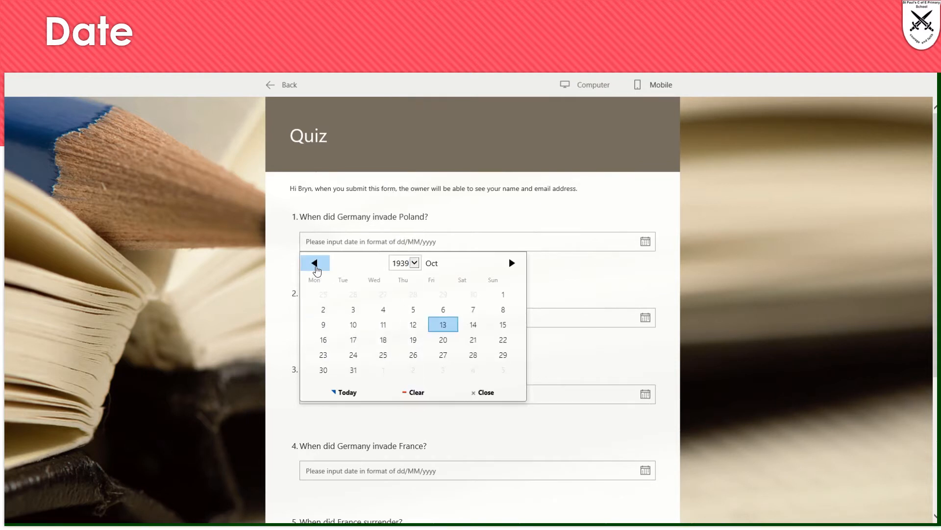
click(316, 269)
click(316, 270)
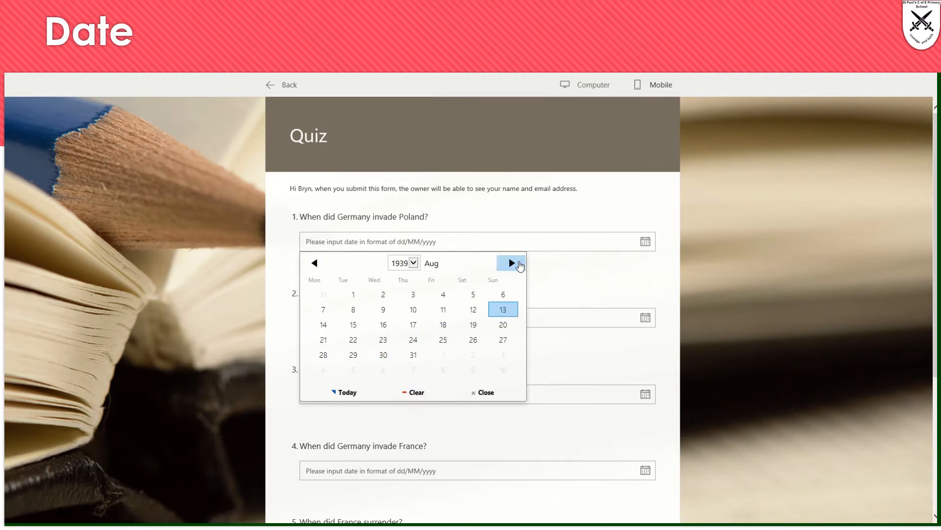
click(512, 264)
click(441, 296)
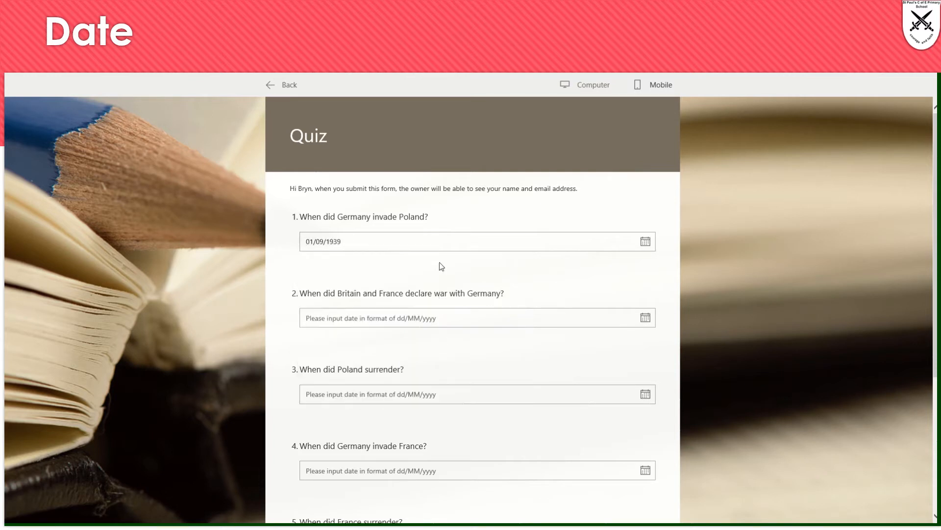
Step: Answer the question on Britain and France declaring war with the date 03/09/1939 from the calendar
click(353, 322)
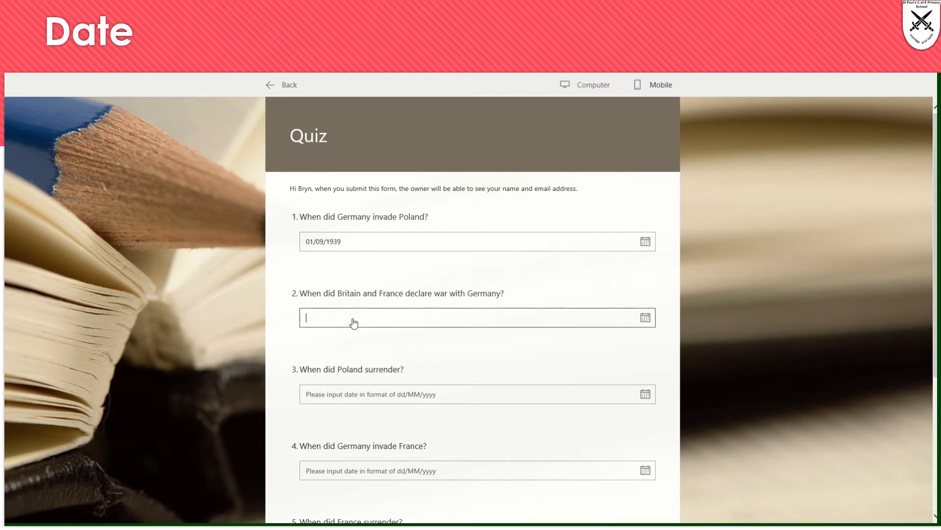
click(401, 340)
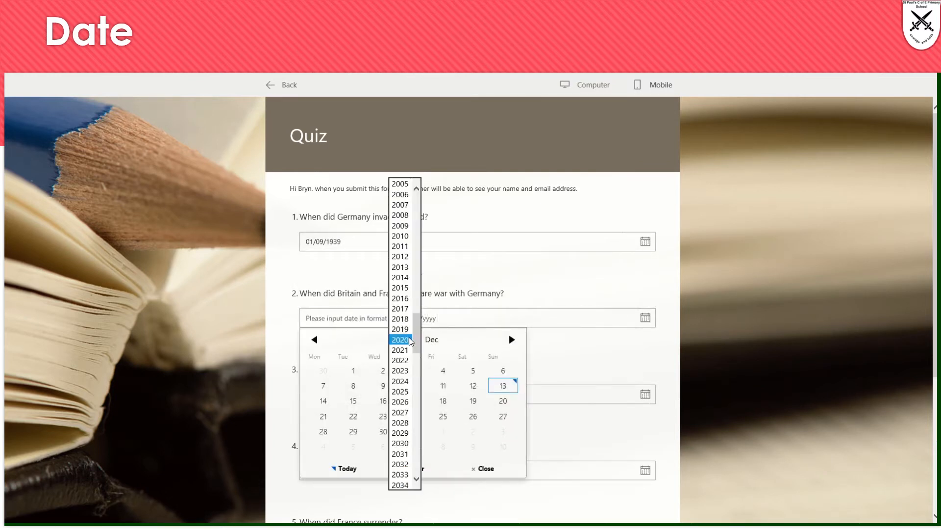
text(1939)
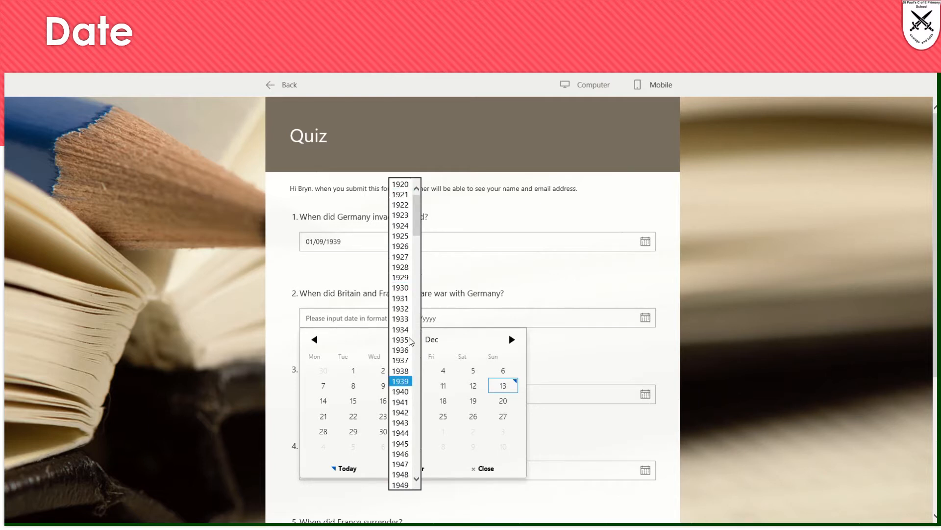
click(400, 381)
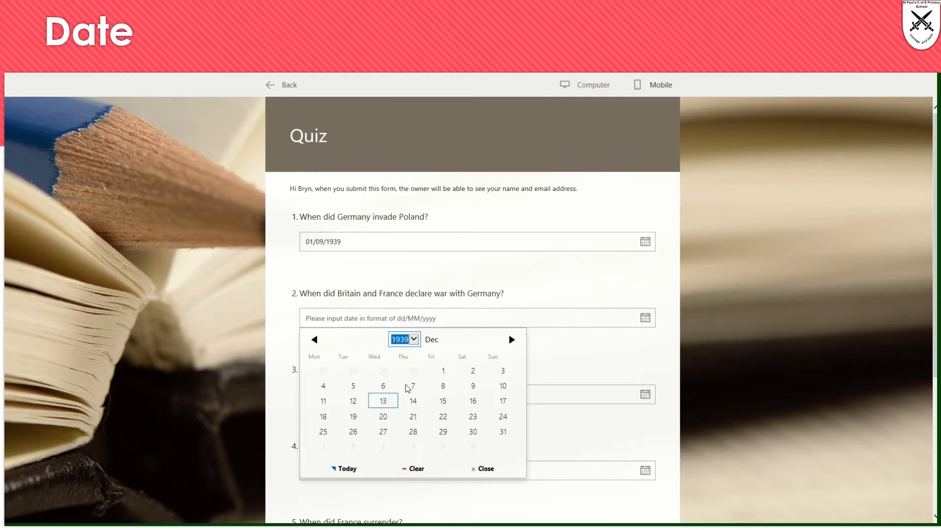
click(320, 341)
click(320, 342)
click(320, 342)
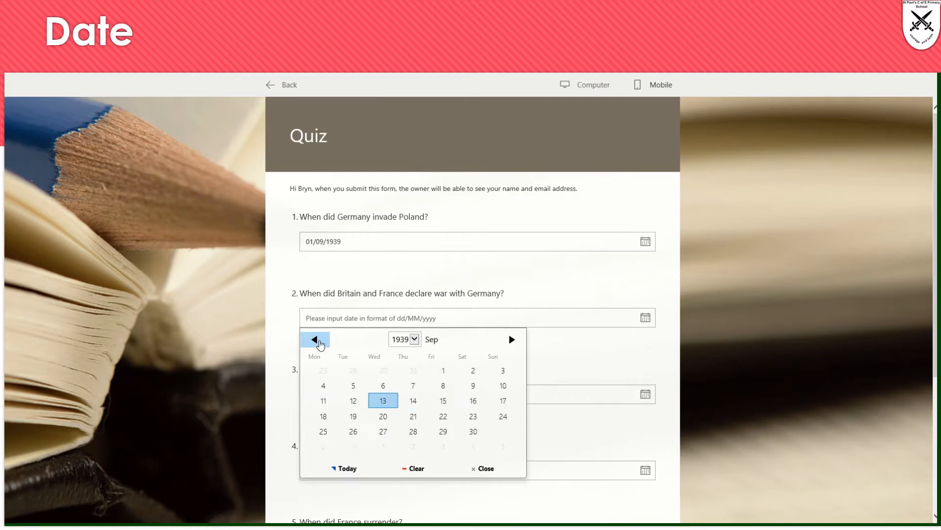
click(501, 372)
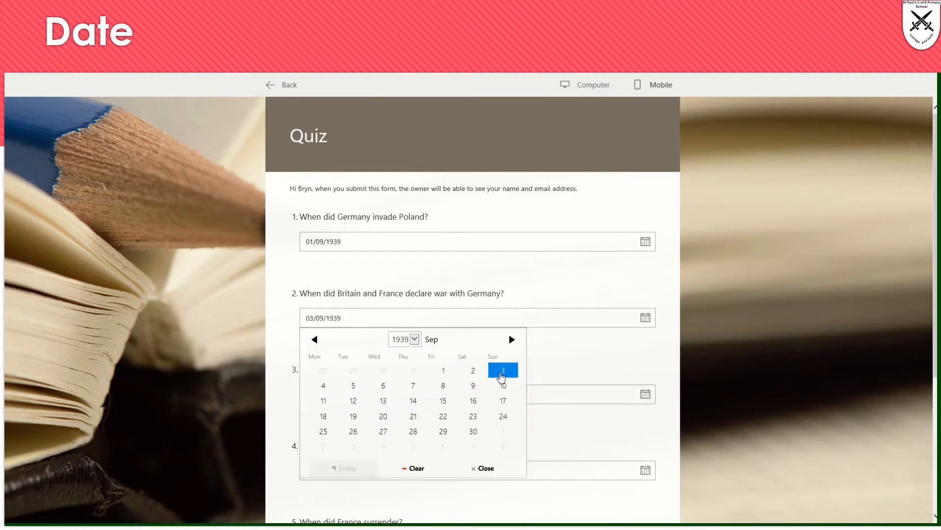
Step: Set the calendar for the question on Poland's surrender to 1939 and go back three months from December
click(372, 396)
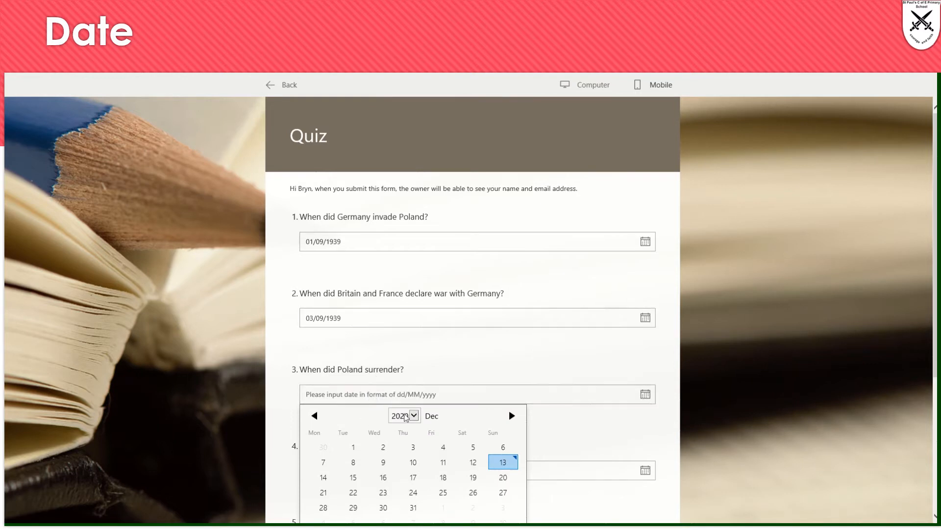
click(405, 416)
text(1939)
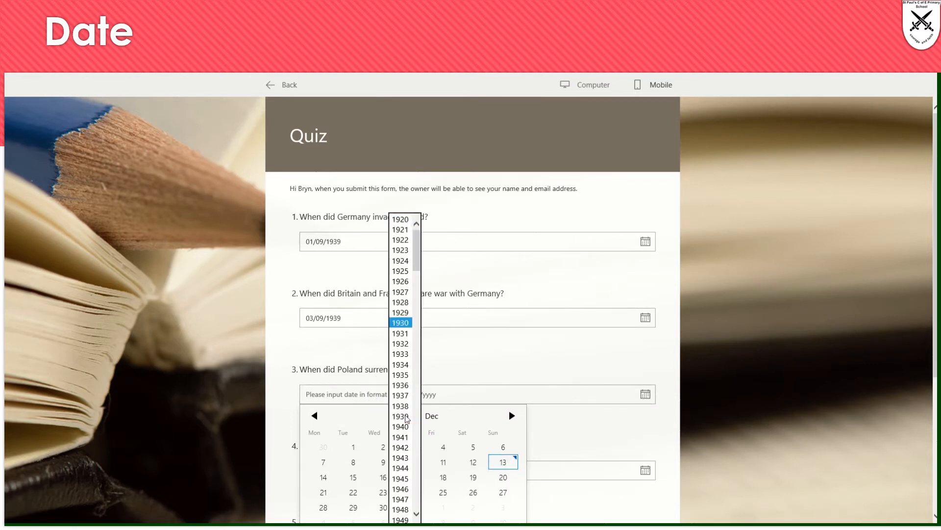
click(405, 418)
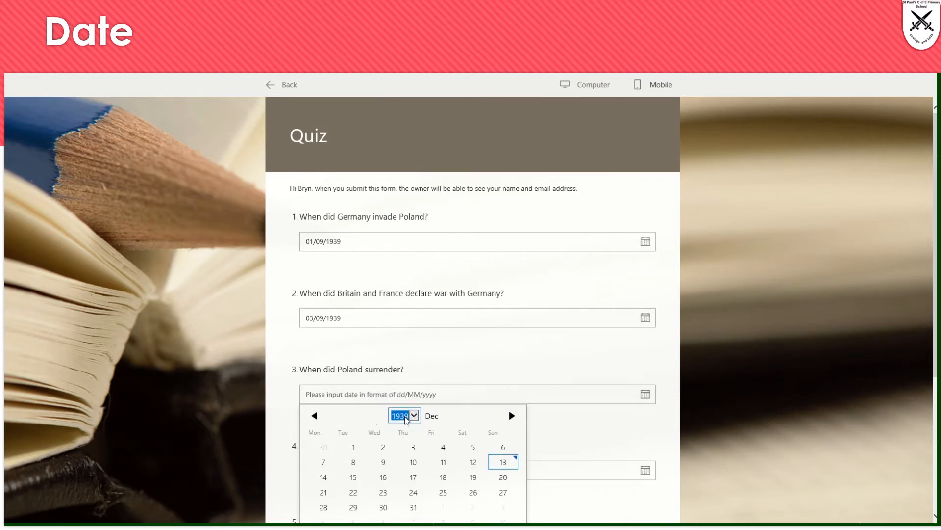
scroll(322, 421, down, 1)
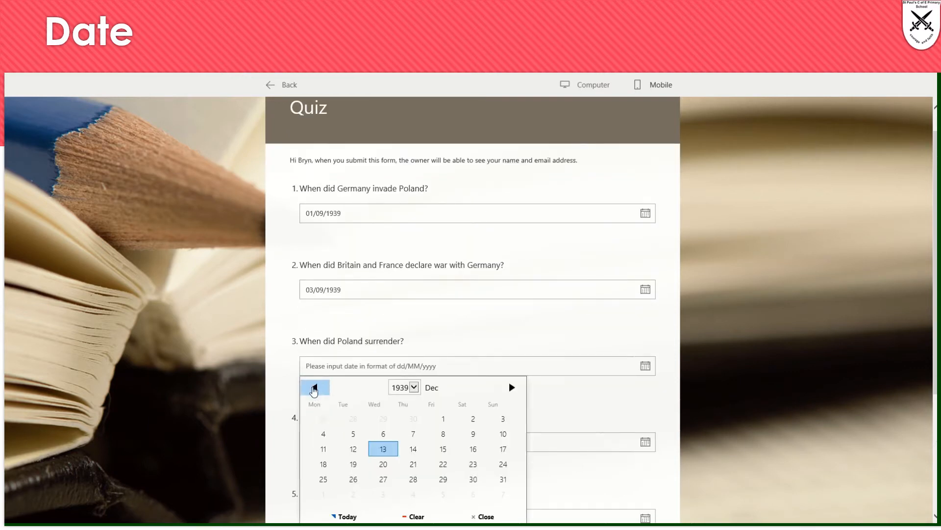
click(314, 388)
click(314, 388)
click(314, 388)
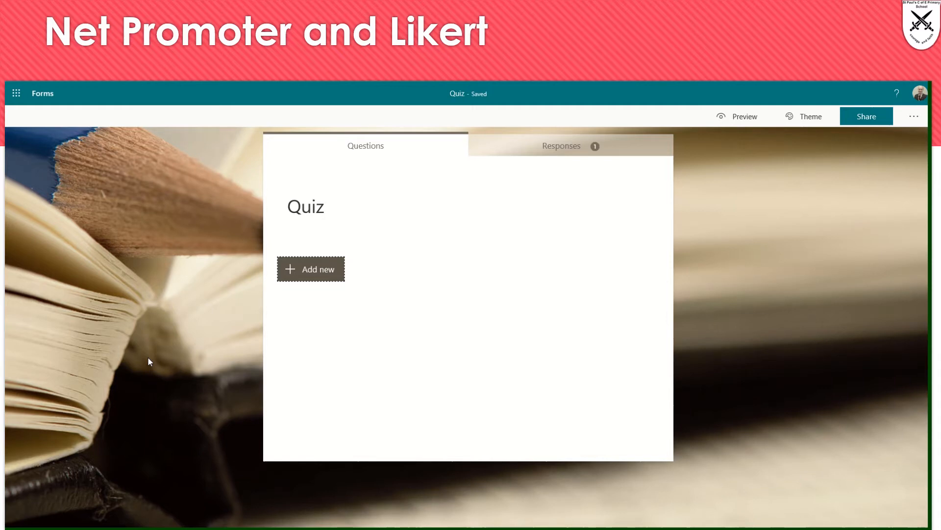
Step: Add a Net Promoter Score question to the empty quiz
click(306, 274)
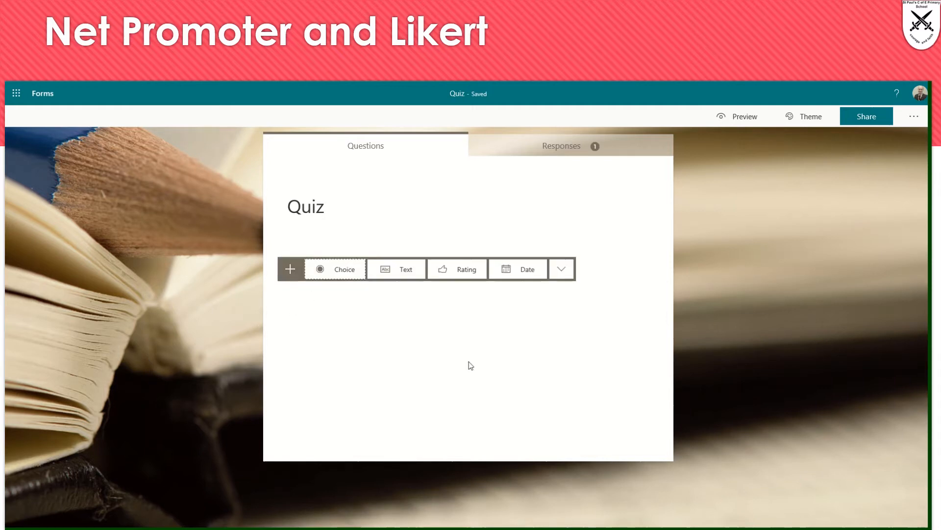
click(565, 267)
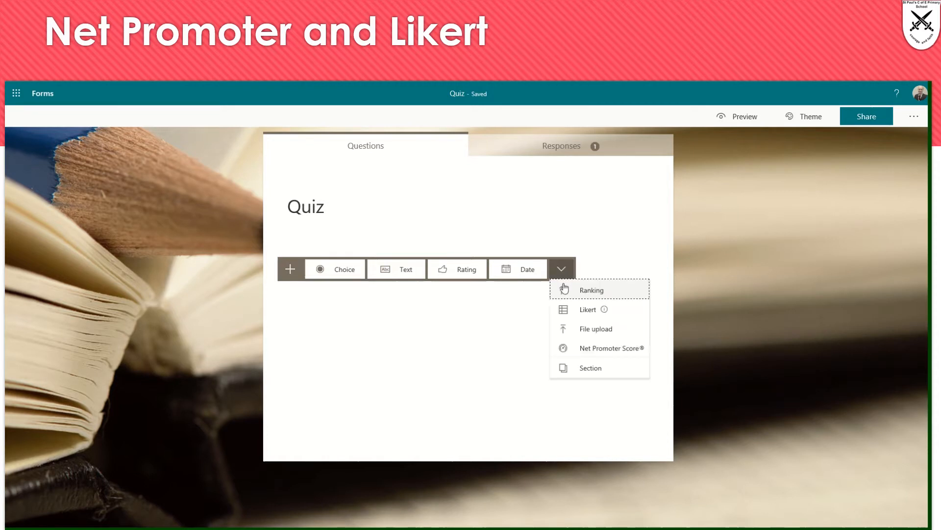
click(597, 349)
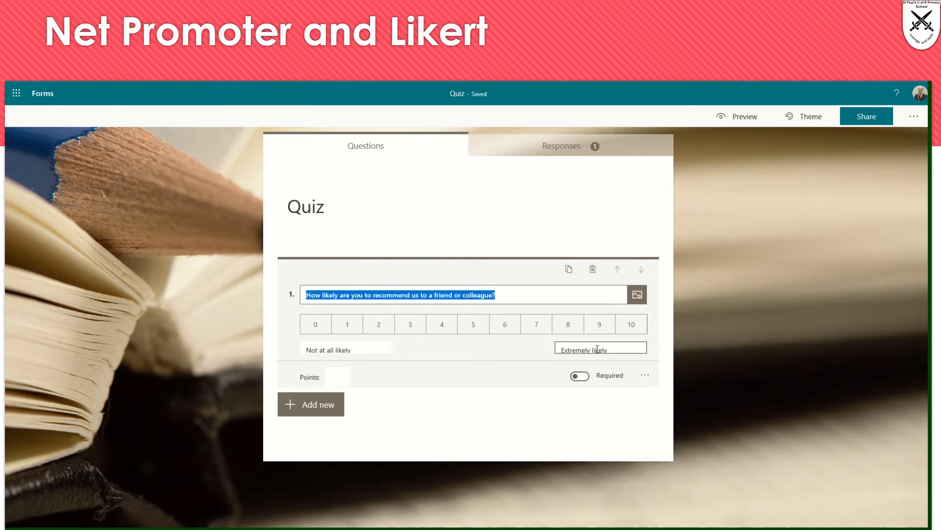
Step: Reword the question as "How likely are you to recommend St Paul's to a friend?" and make it required
click(452, 296)
drag(452, 295, 481, 296)
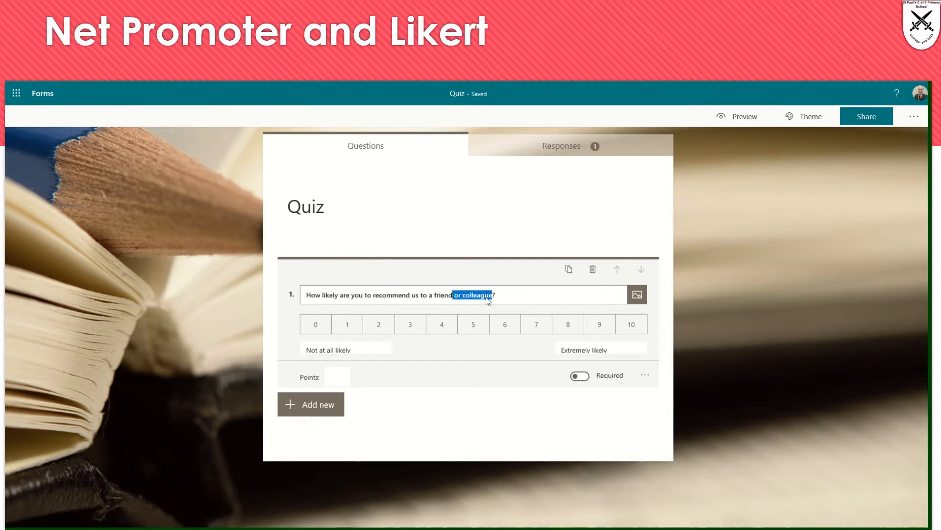
key(BackSpace)
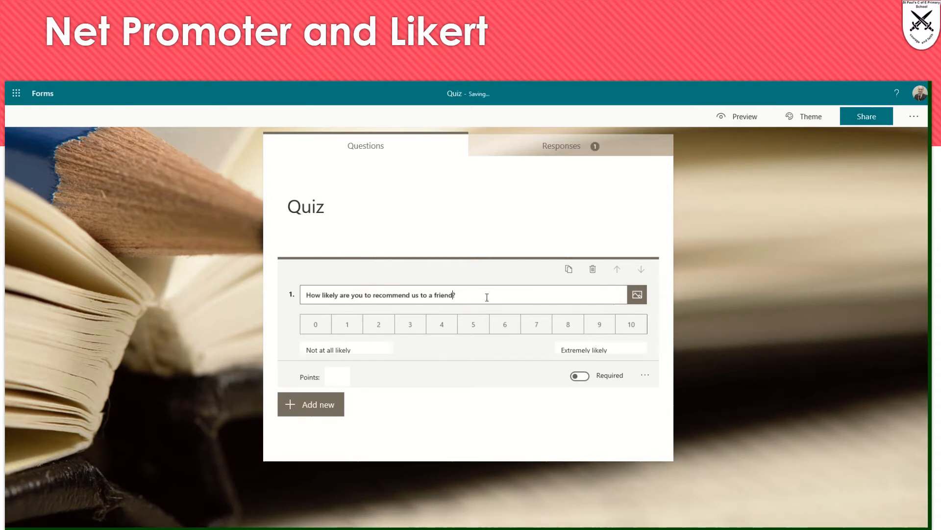
double_click(414, 295)
key(BackSpace)
text(St Paul's)
click(321, 349)
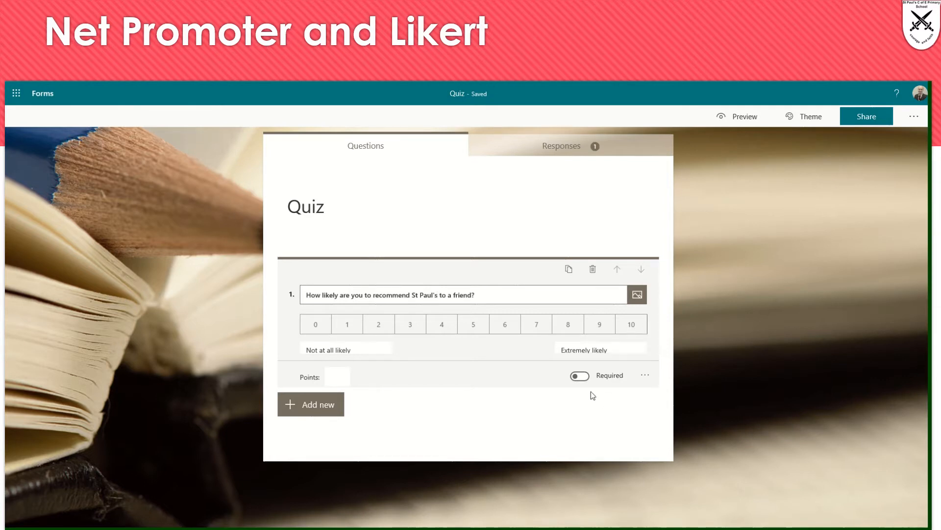
click(580, 376)
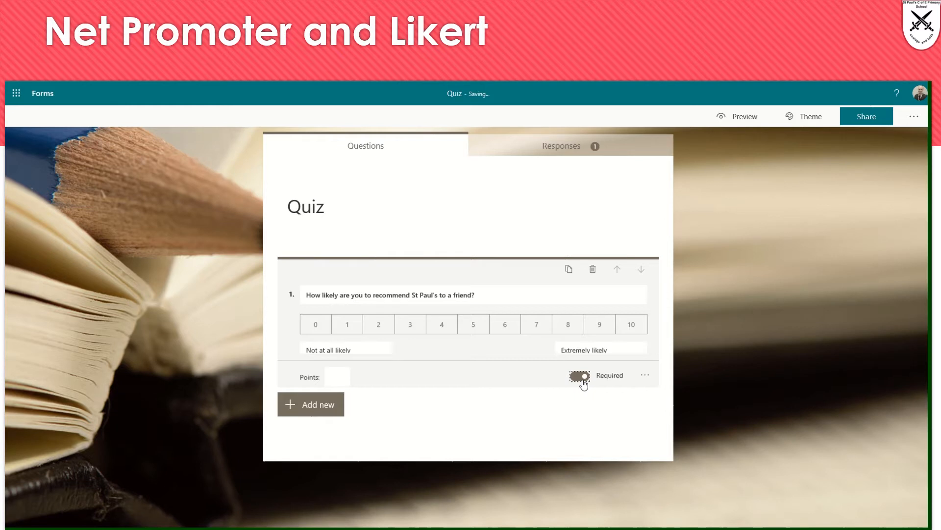
Step: Add a second Net Promoter Score question titled "How many times has St Paul's won the WEST Football League Cup?"
click(325, 403)
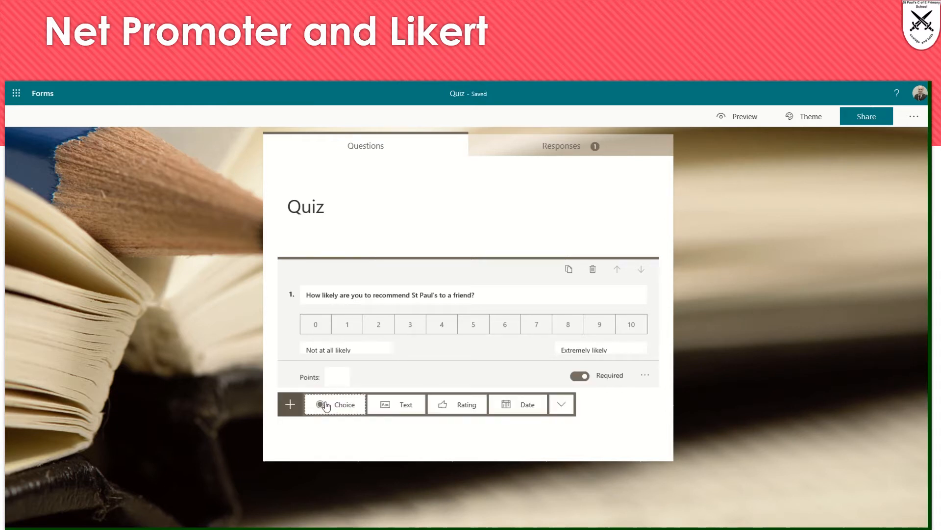
click(561, 407)
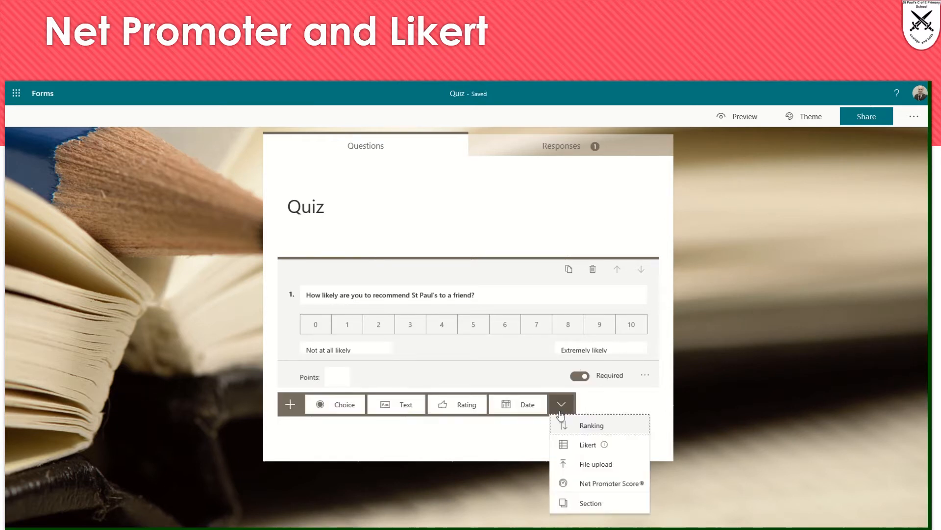
click(613, 484)
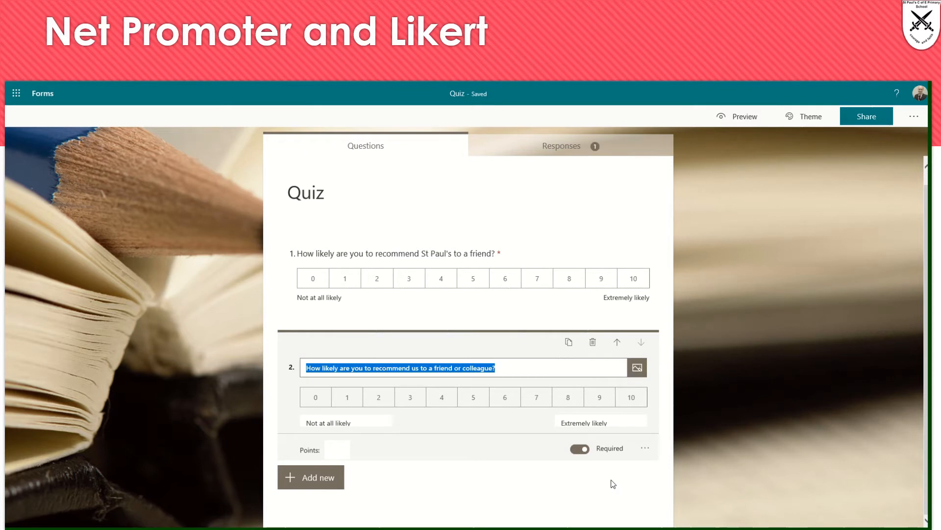
text(How many time)
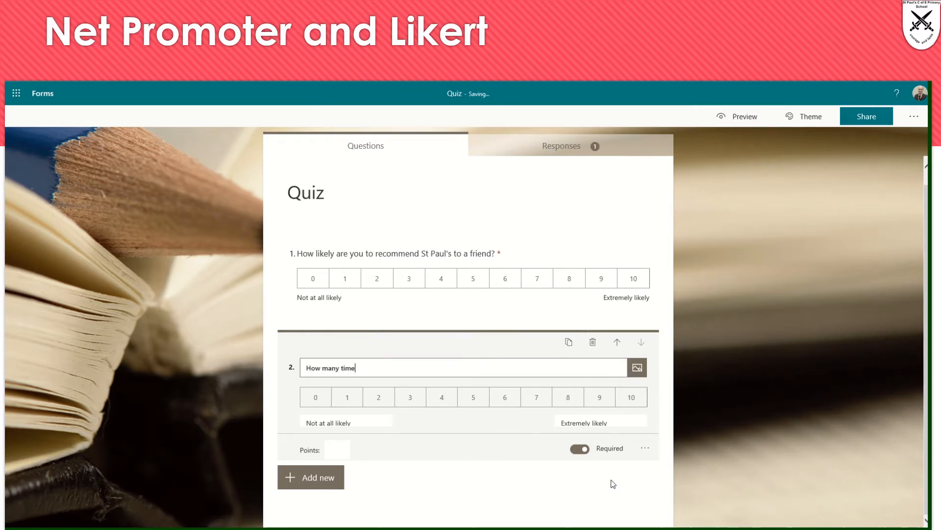
text(s has St)
text( Pauls)
text(;s)
key(BackSpace)
key(BackSpace)
text('s)
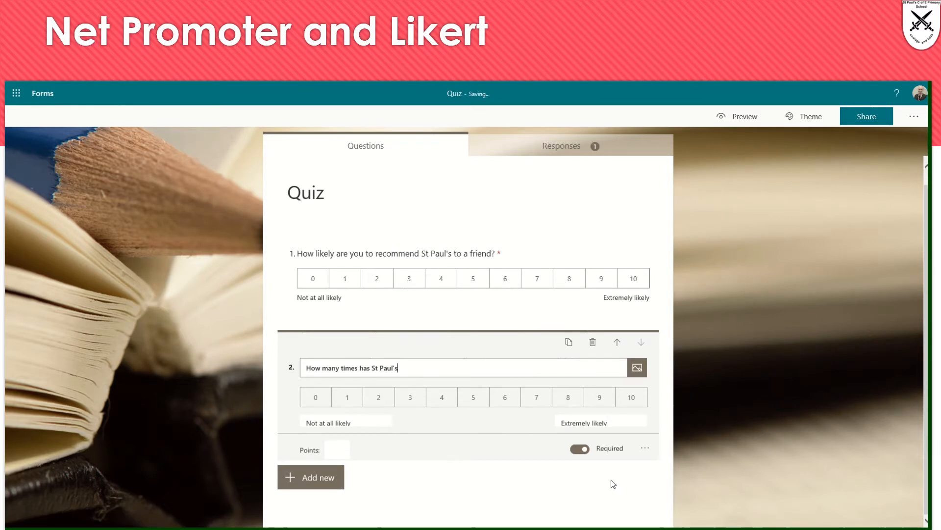
text( won the W)
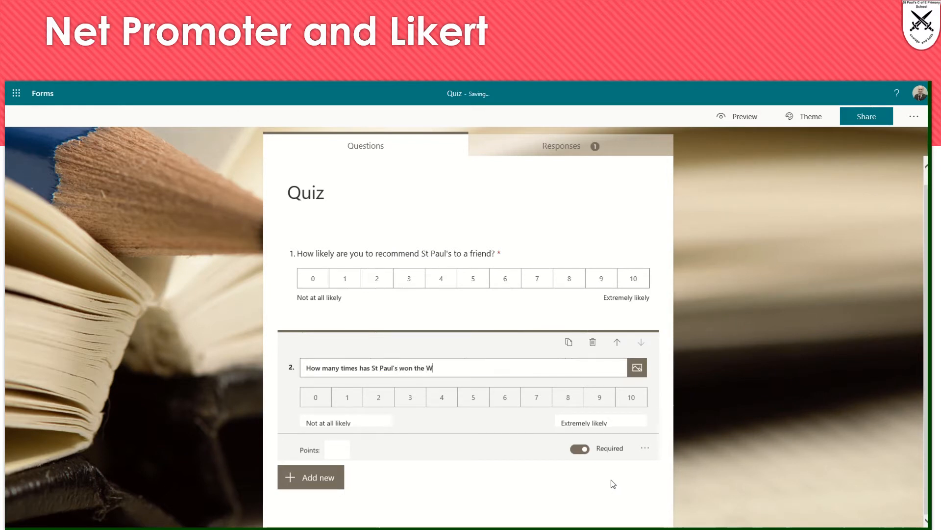
text(EST Football League Cup?)
Step: Relabel the low end of the football question's scale as "None" and the high end as "Ten"
click(344, 422)
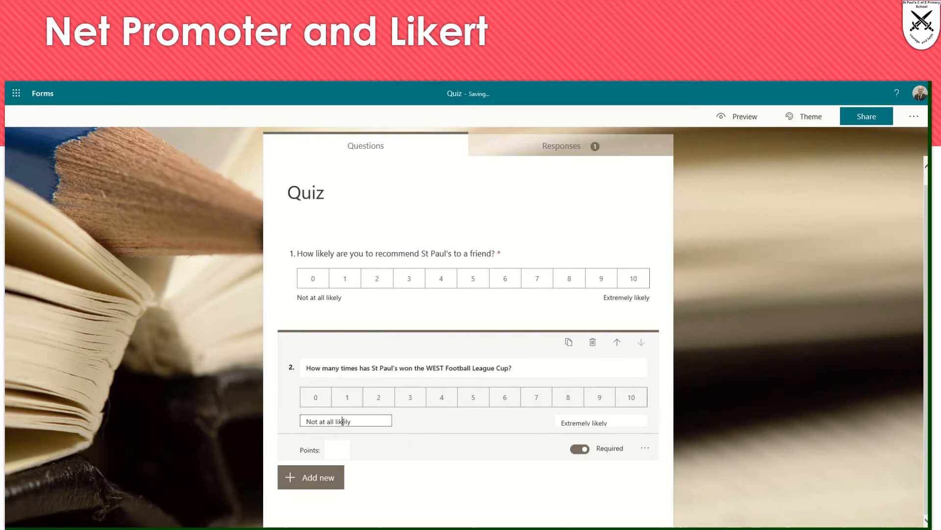
key(BackSpace)
key(BackSpace)
key(BackSpace)
key(BackSpace)
key(BackSpace)
key(BackSpace)
key(BackSpace)
key(BackSpace)
key(BackSpace)
key(BackSpace)
key(BackSpace)
key(BackSpace)
key(BackSpace)
key(BackSpace)
key(BackSpace)
key(BackSpace)
key(BackSpace)
text(None)
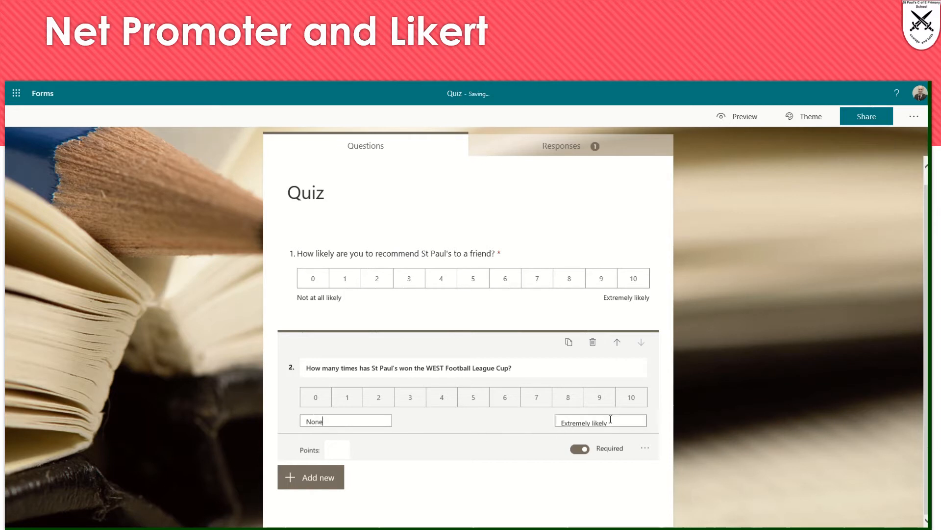
click(633, 420)
text(Ten)
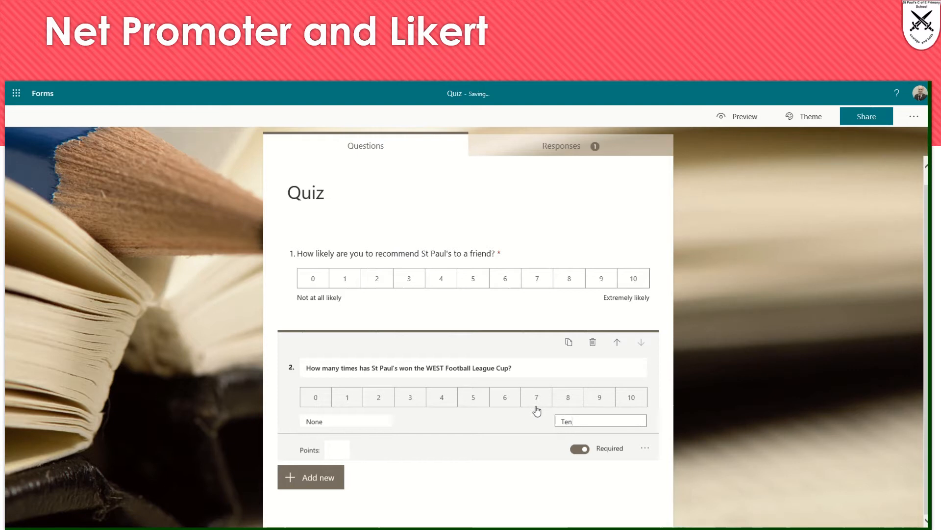
Step: Add a Likert question titled "How do you think Jan would react in these situations?"
click(304, 479)
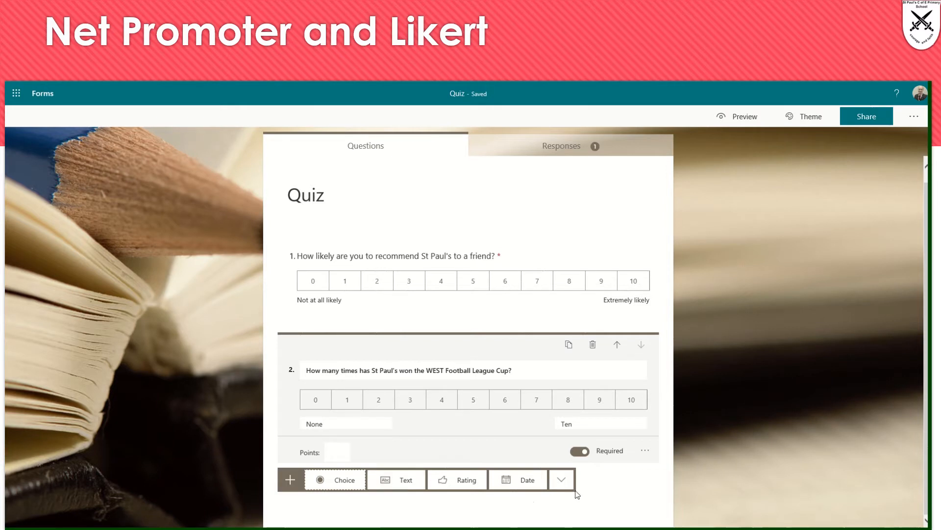
click(562, 481)
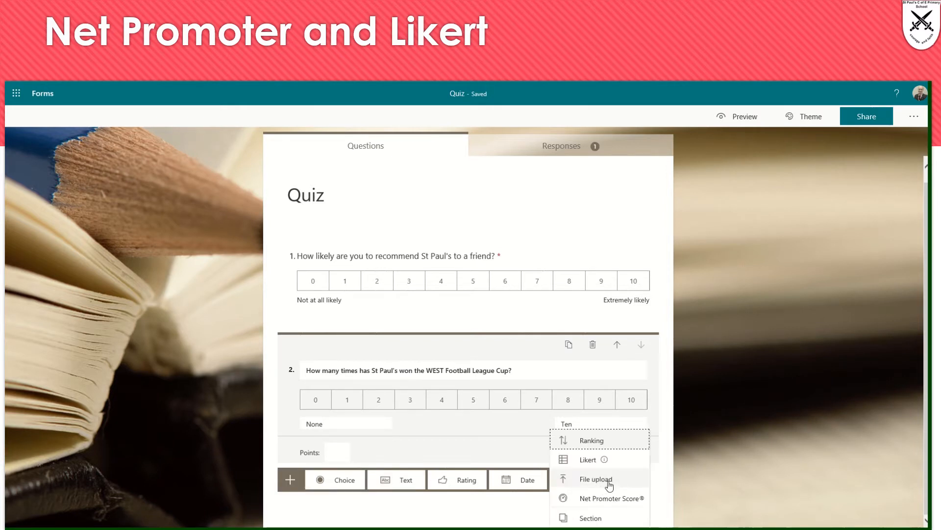
click(591, 460)
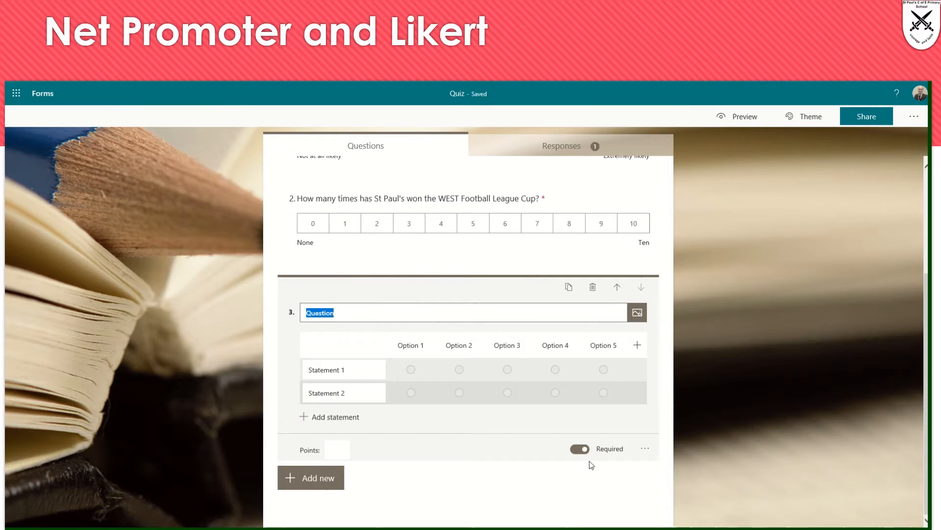
text(How do you)
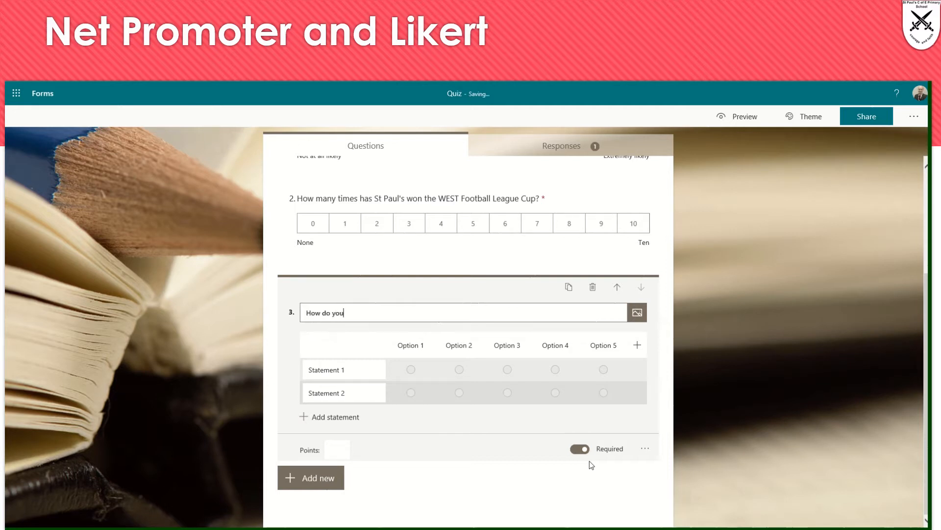
text( think Jan would react in these situations?)
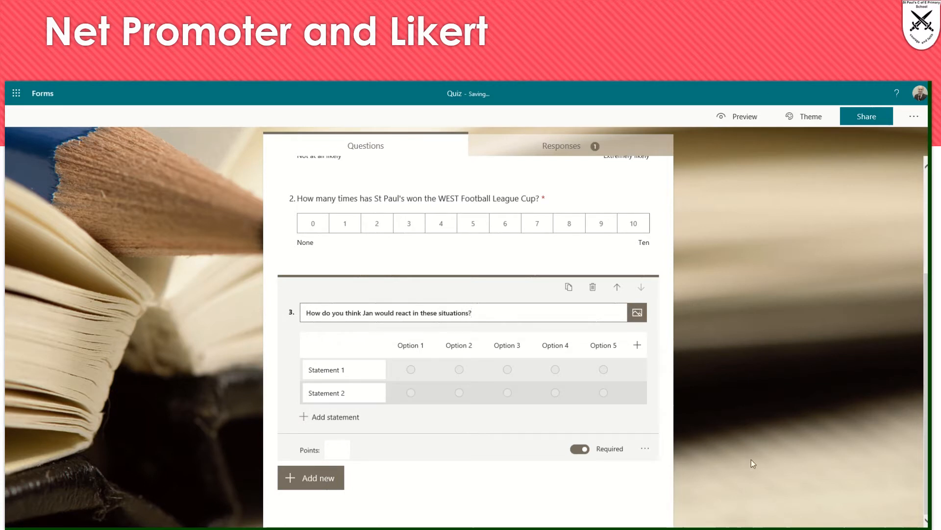
Step: Name the five Likert options Fight, Flight, Freeze, Friend and Flop
click(428, 345)
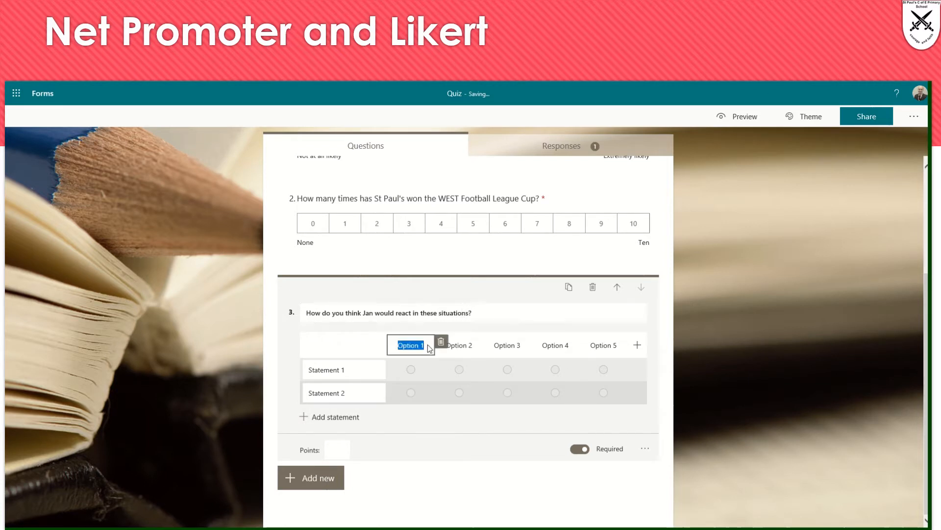
text(Fight)
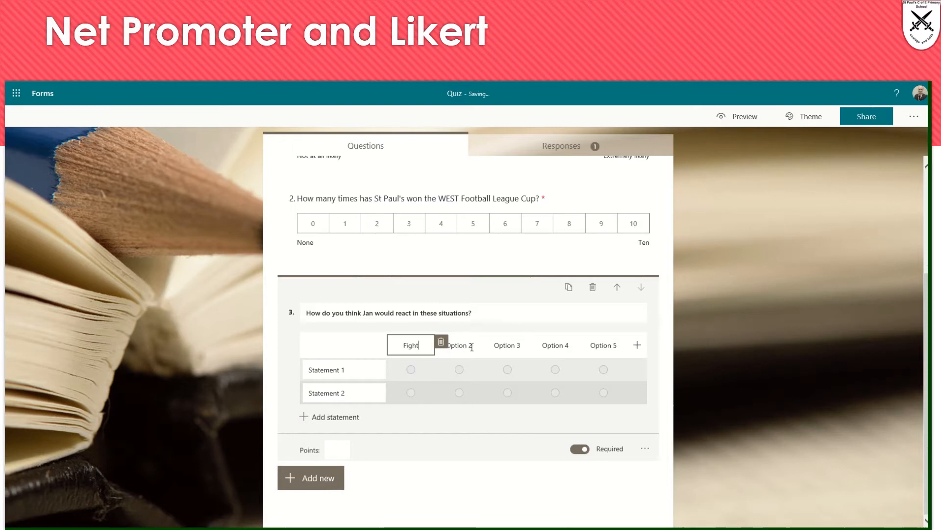
click(472, 346)
text(Flight)
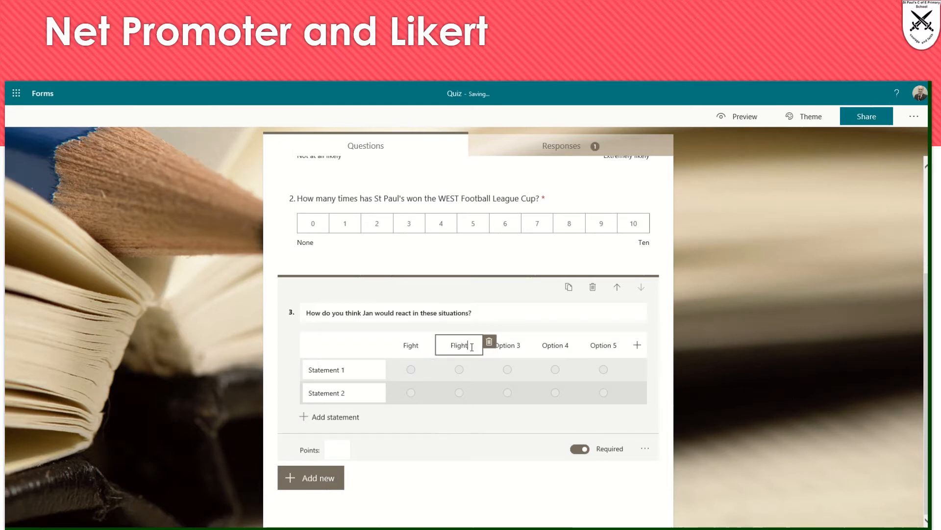
click(513, 349)
text(Freeze)
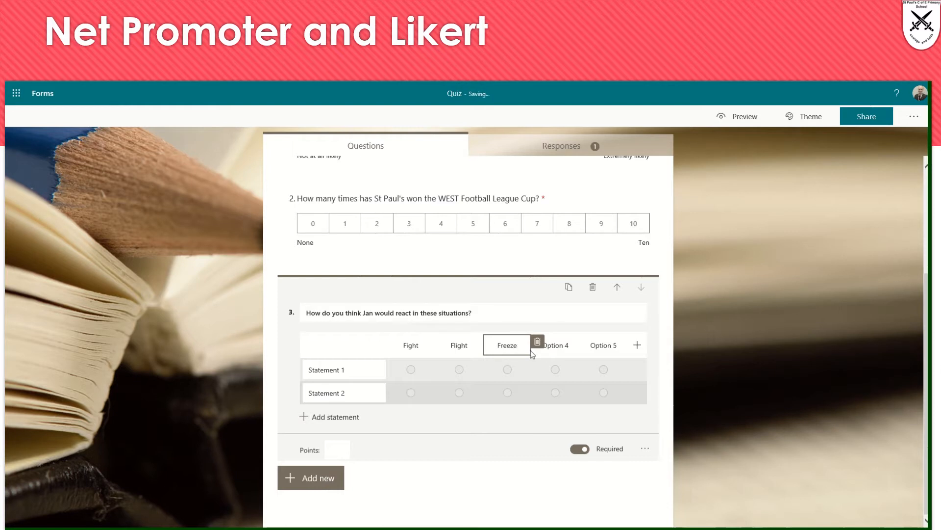
click(565, 354)
text(Friend)
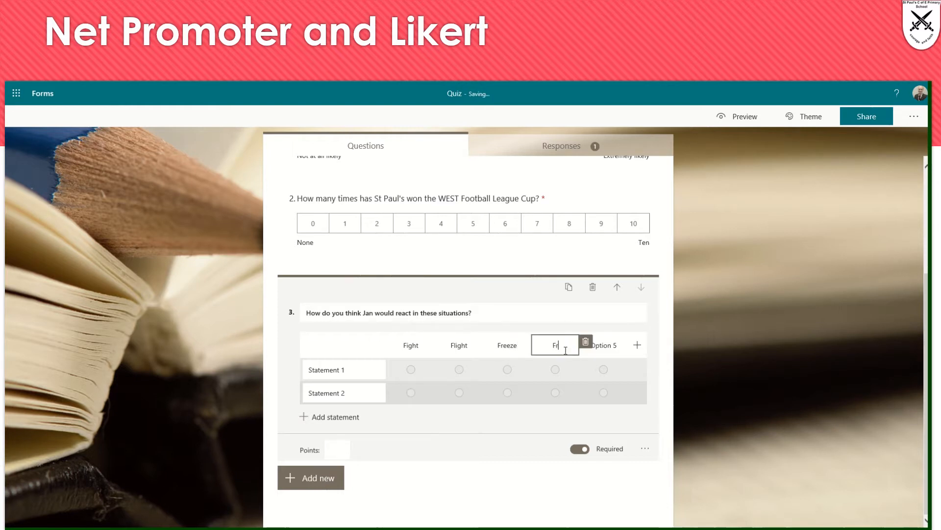
click(618, 348)
text(Flop)
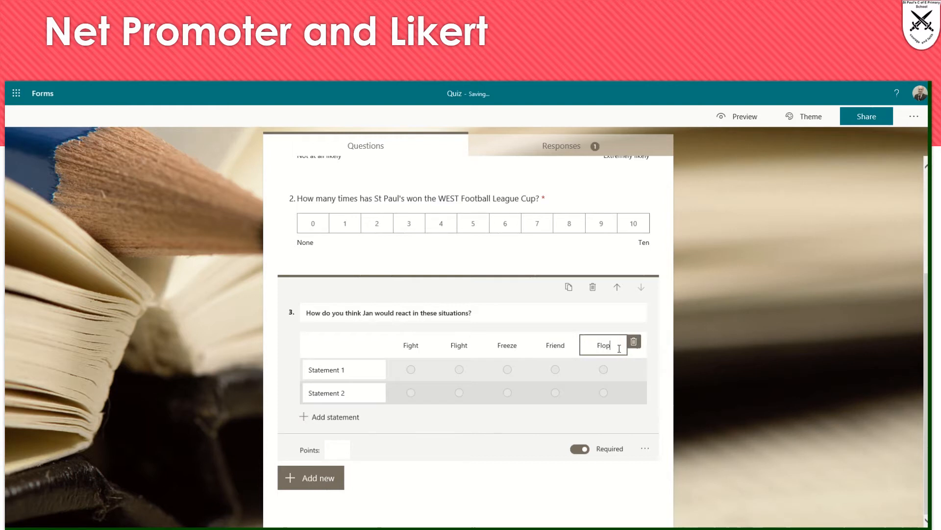
Step: Enter the Likert statements "There is an angry gorilla" and "Soldiers enter the village", and add a third statement row
click(358, 370)
text(T)
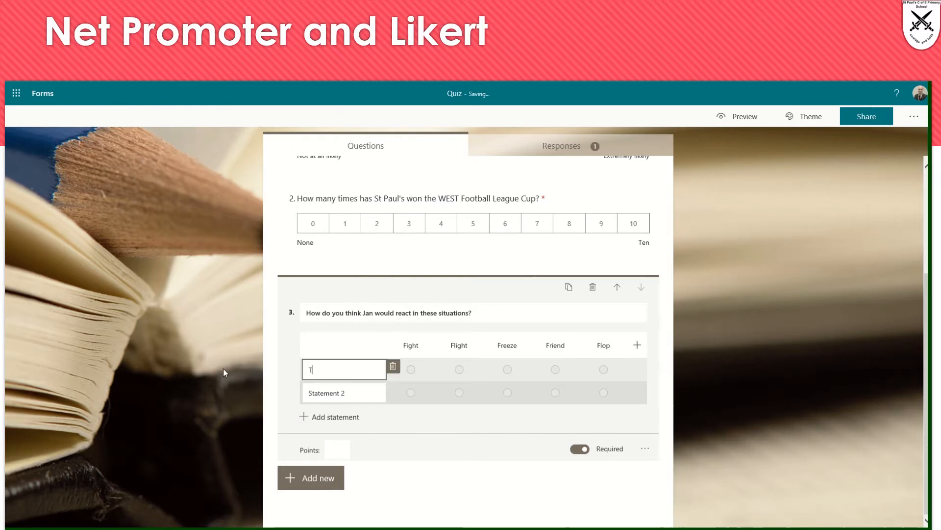
text(here is an angry gorilla)
click(339, 392)
text(S)
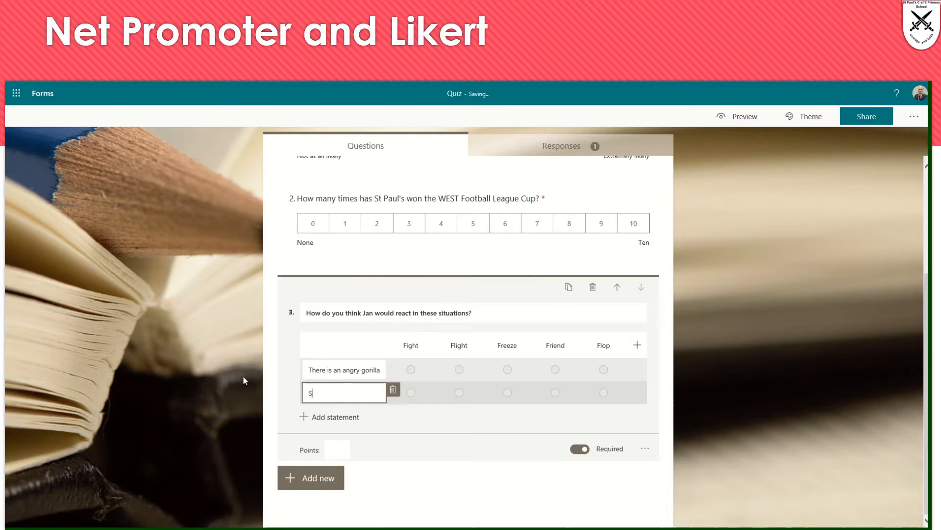
text(oldiers enter the village)
click(334, 427)
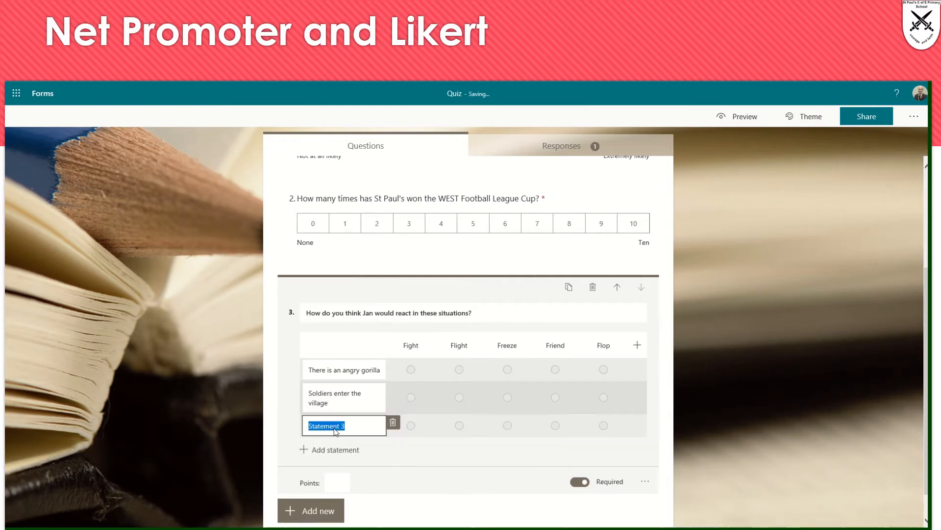
Step: Enter "People attack his friends" as the third statement of the Likert question about Jan
text(People attack his )
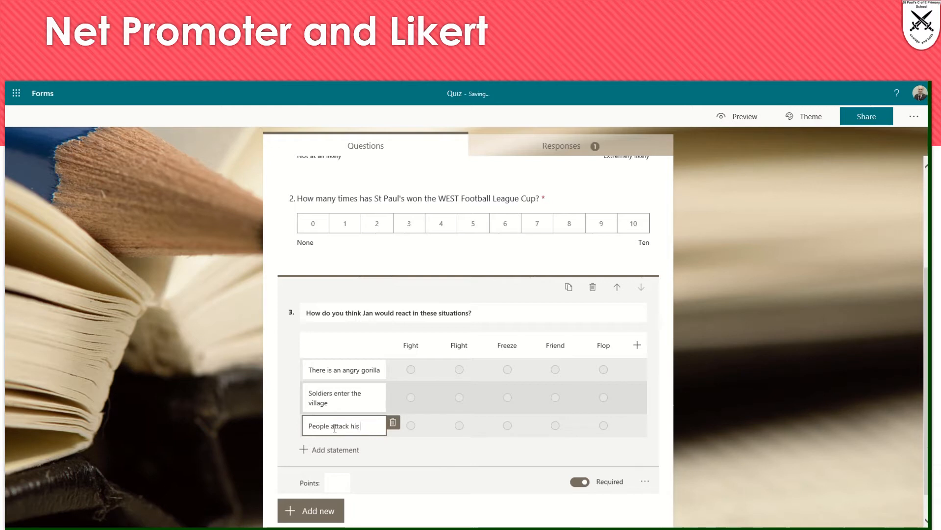
text(friends)
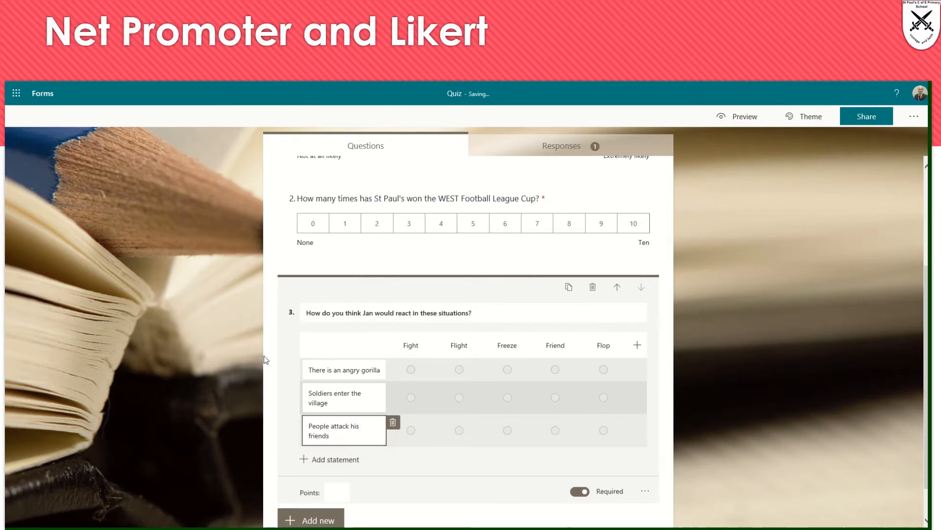
click(278, 382)
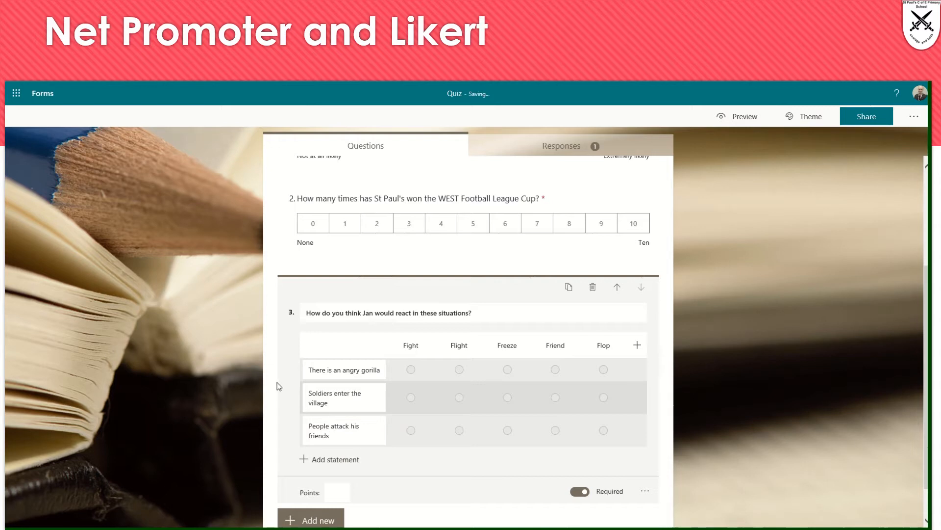
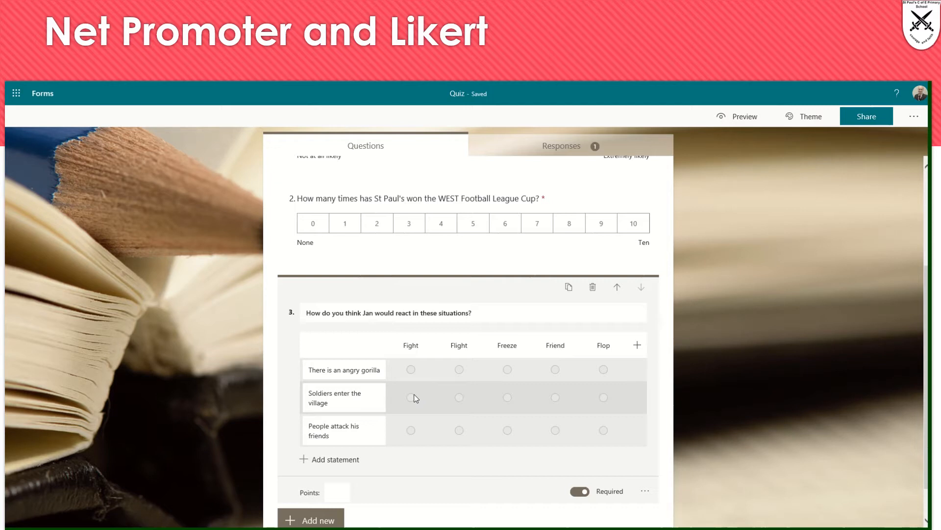
Step: Add a second Likert question titled "How do you feel about the following?"
click(311, 520)
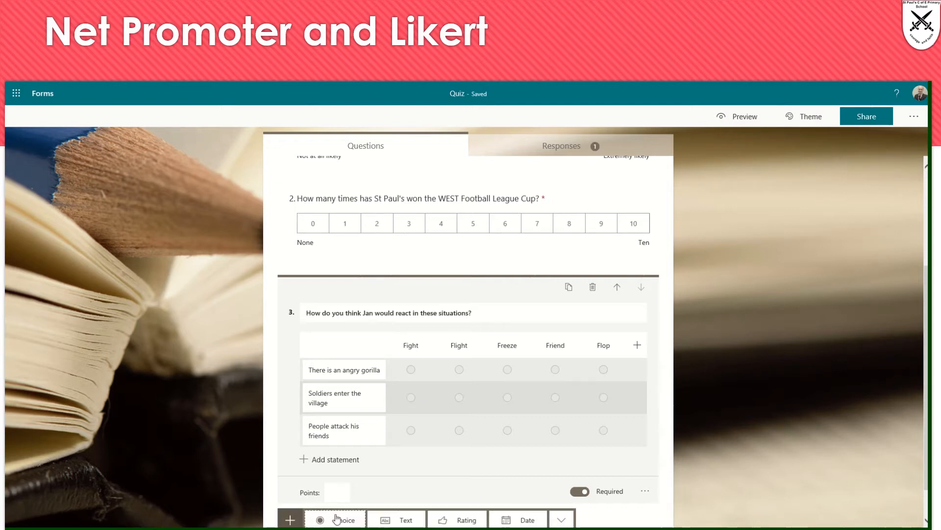
click(570, 523)
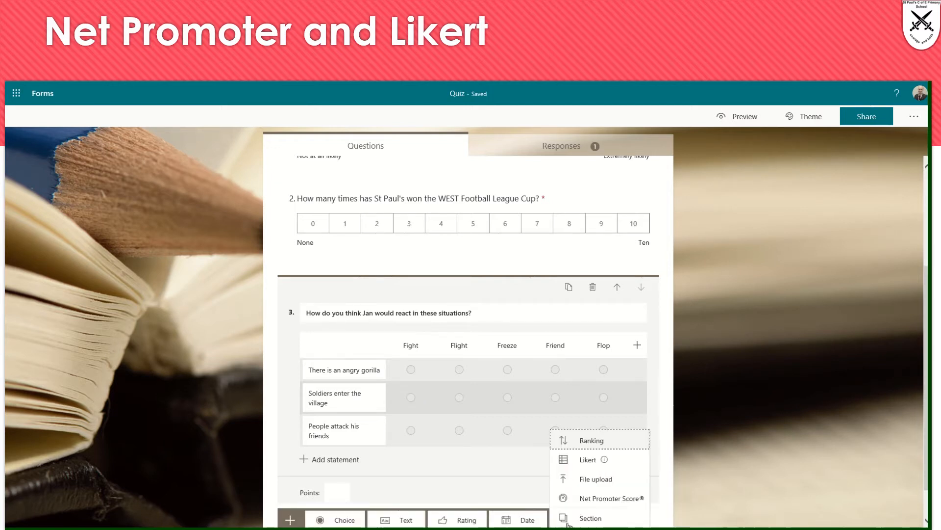
click(589, 460)
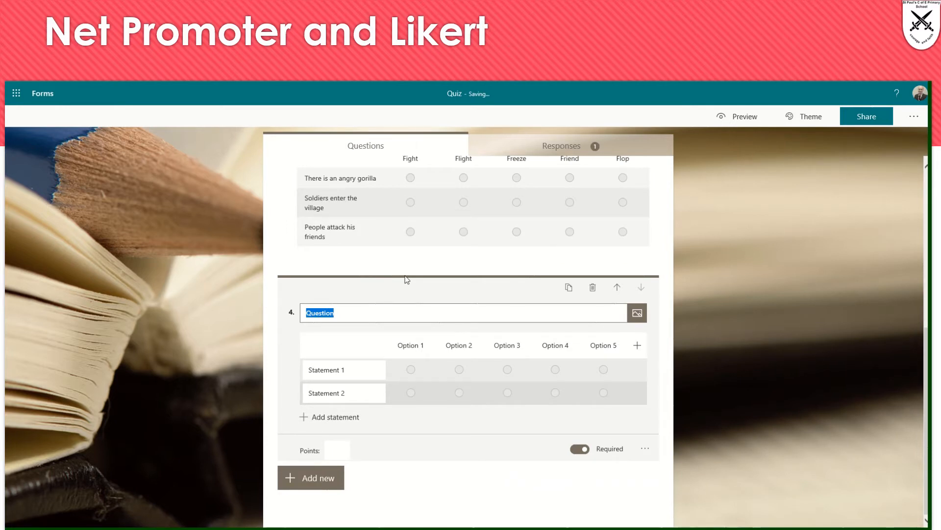
text(How do you feel about the f)
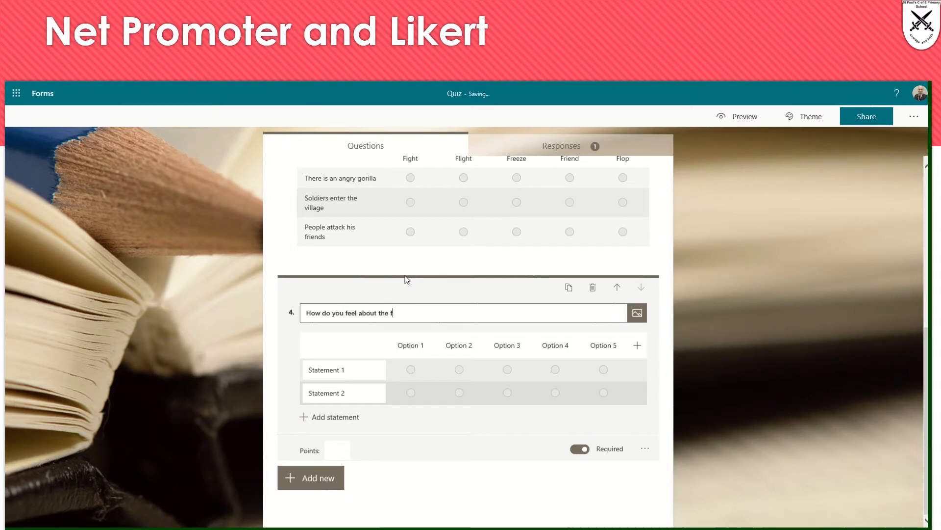
text(ollowing?)
Step: Name the new Likert question's five options Very Good, Good, Fair, Poor and Very poor
click(414, 346)
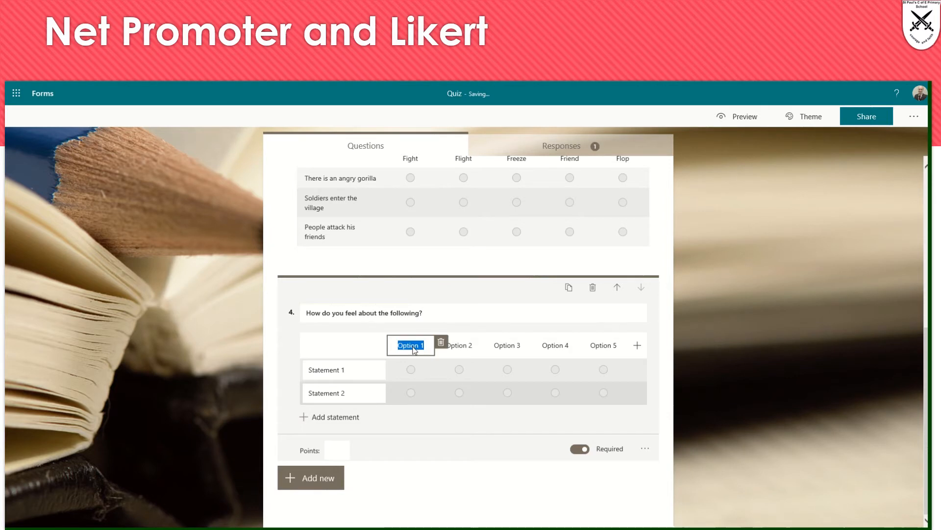
text(Very Good)
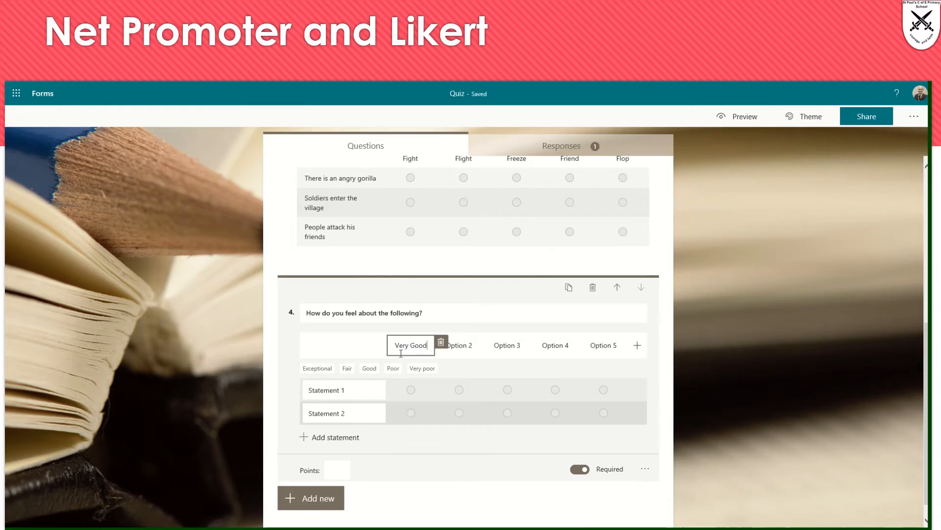
click(367, 370)
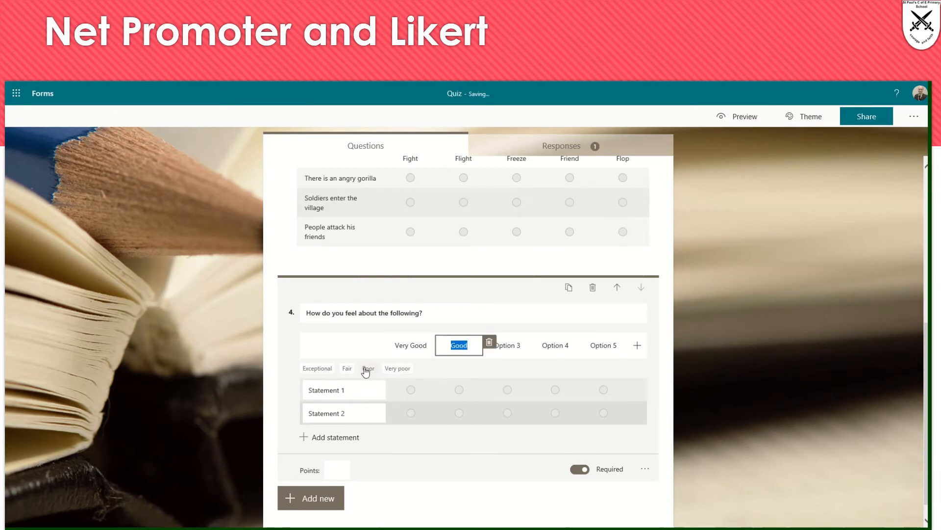
click(347, 368)
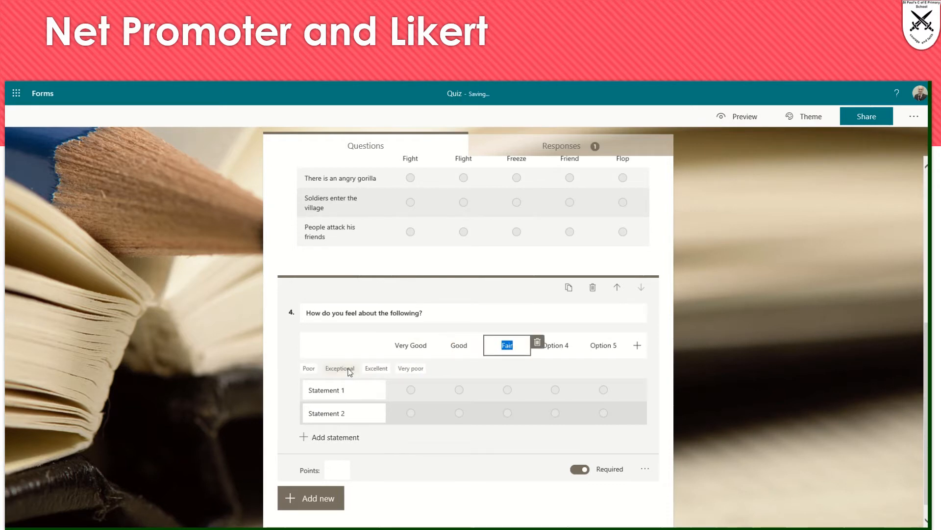
click(309, 368)
click(388, 370)
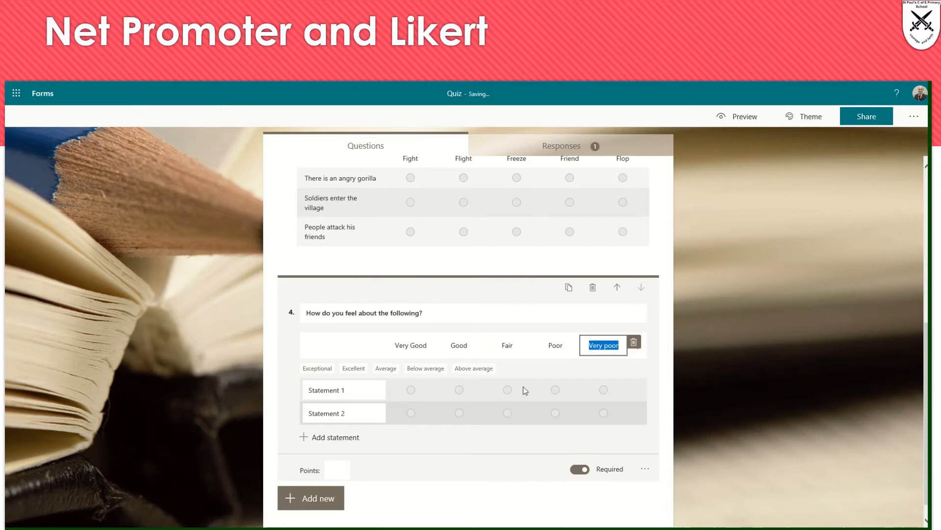
Step: Enter the Likert statements "School dinners" and "Office 365", and add a third statement "The lesson today"
click(320, 395)
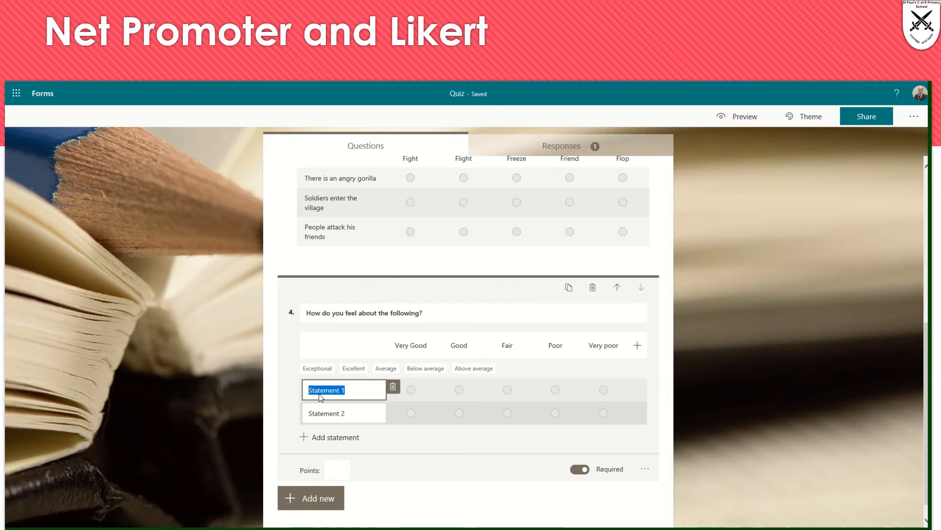
text(School di)
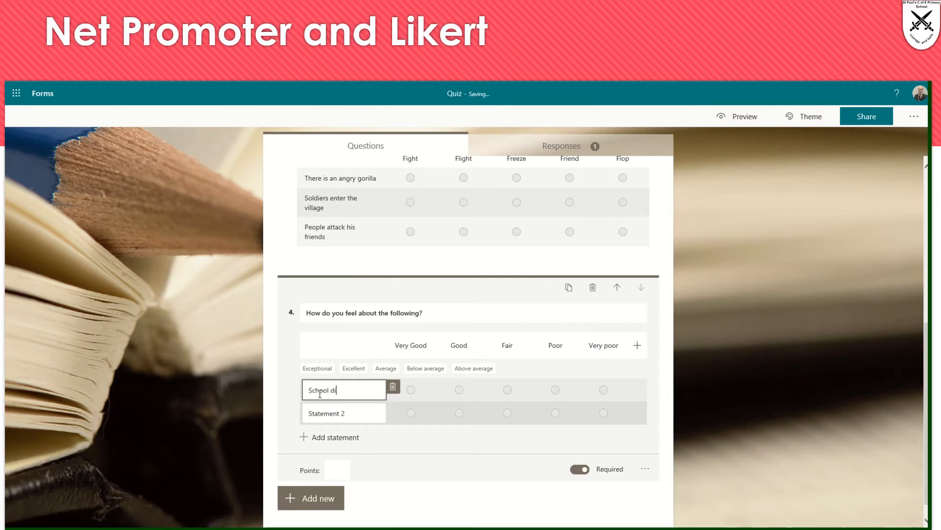
key(BackSpace)
key(BackSpace)
text(dinners)
click(353, 420)
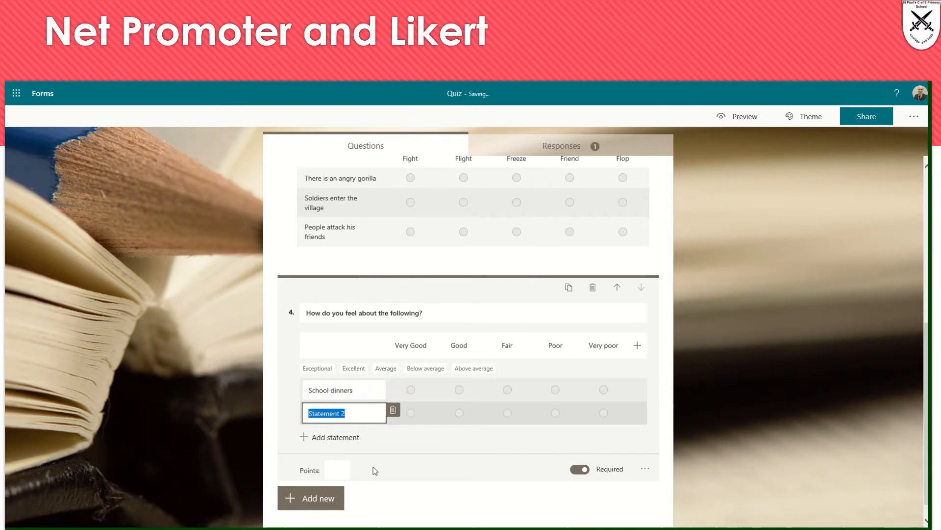
text(Office 365)
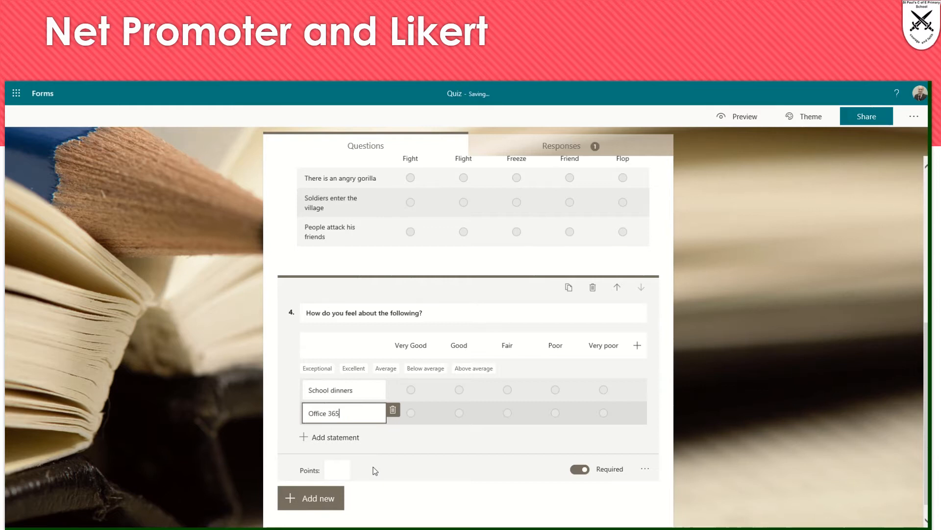
click(359, 438)
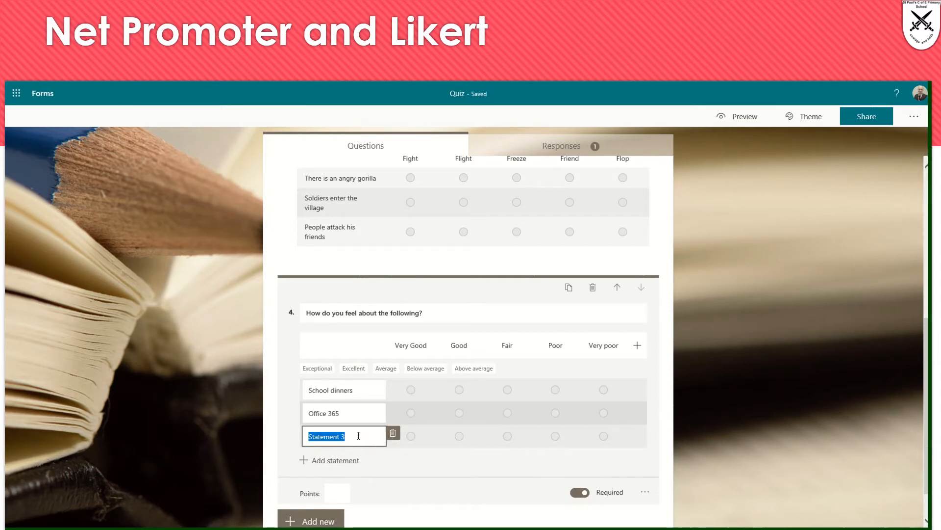
text(The lesson )
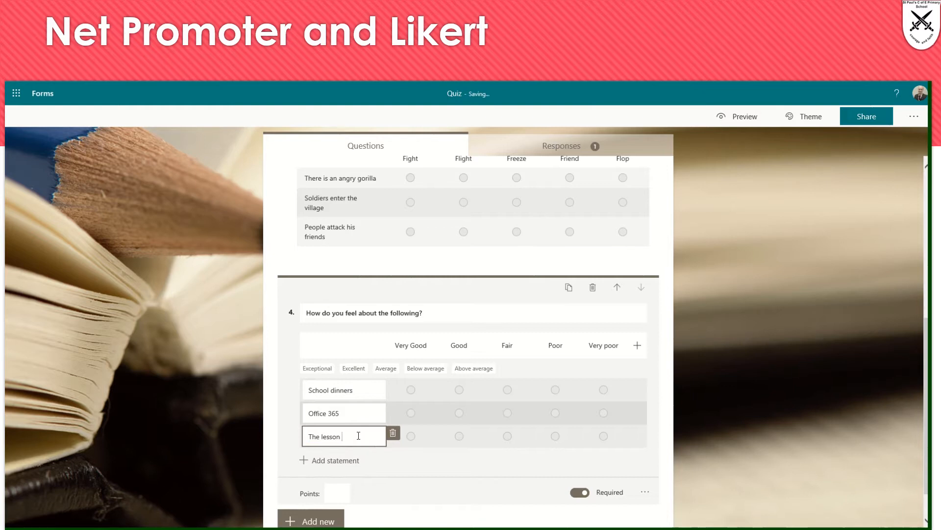
text(today)
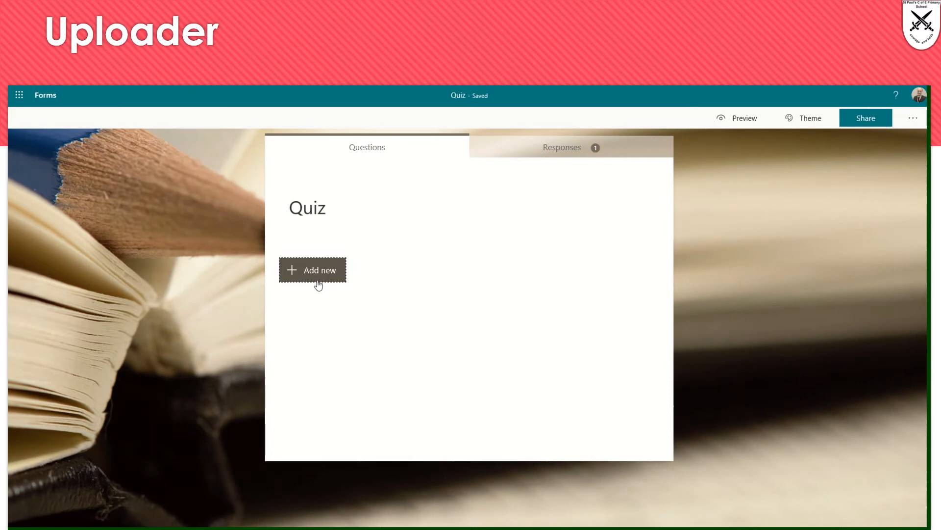
Step: Add a file upload question titled "Can you recite the poem Jabberwocky" and view its single file size limit choices
click(311, 273)
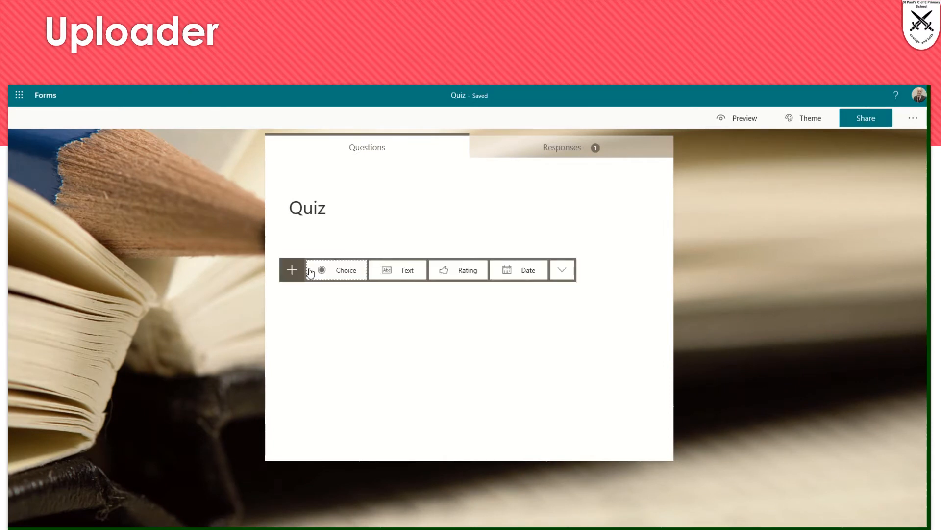
click(567, 272)
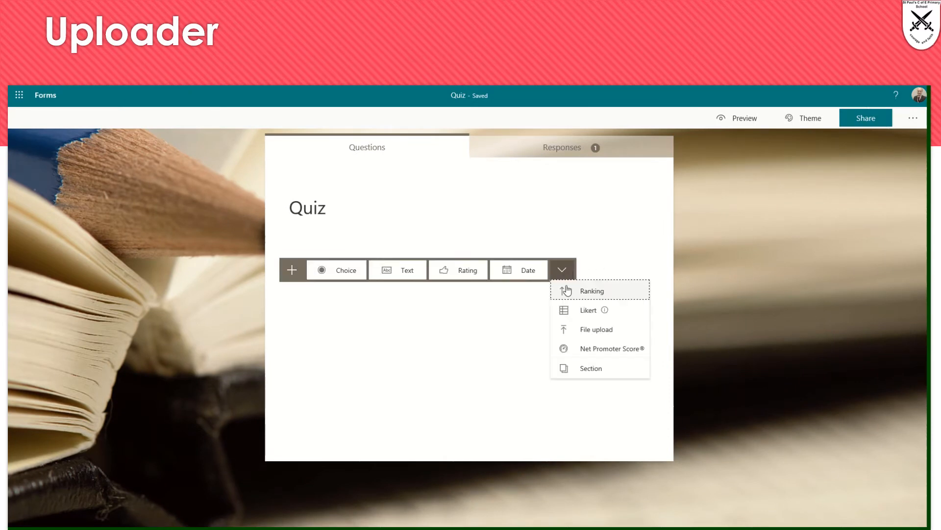
click(581, 331)
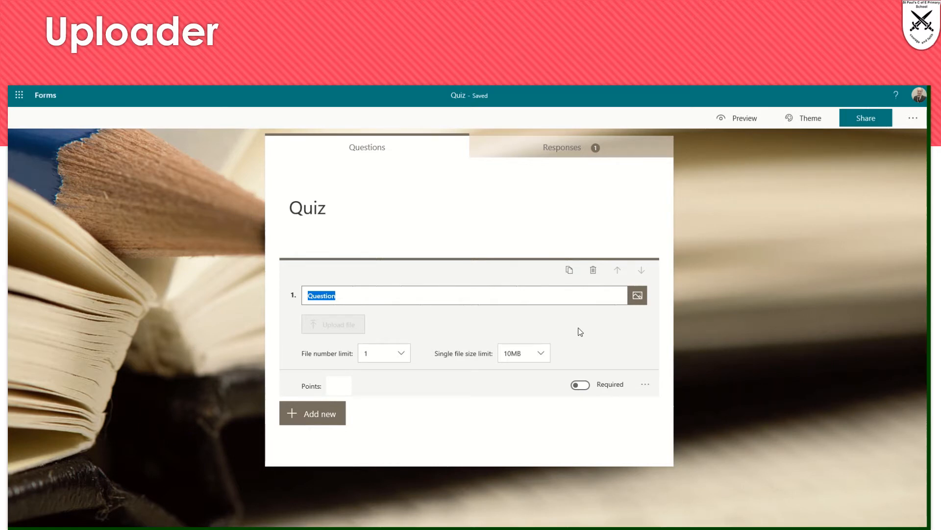
text(Can you re)
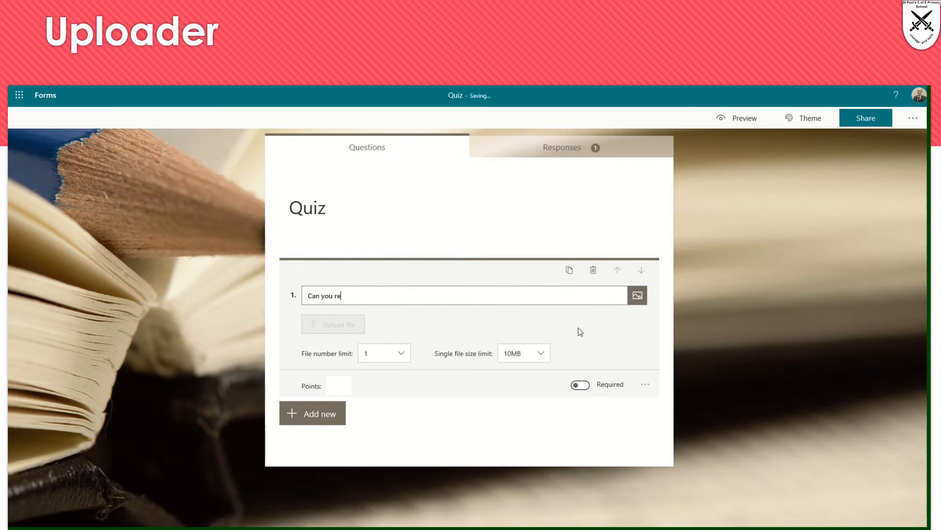
text(cite the poem Jabberwocky)
click(537, 360)
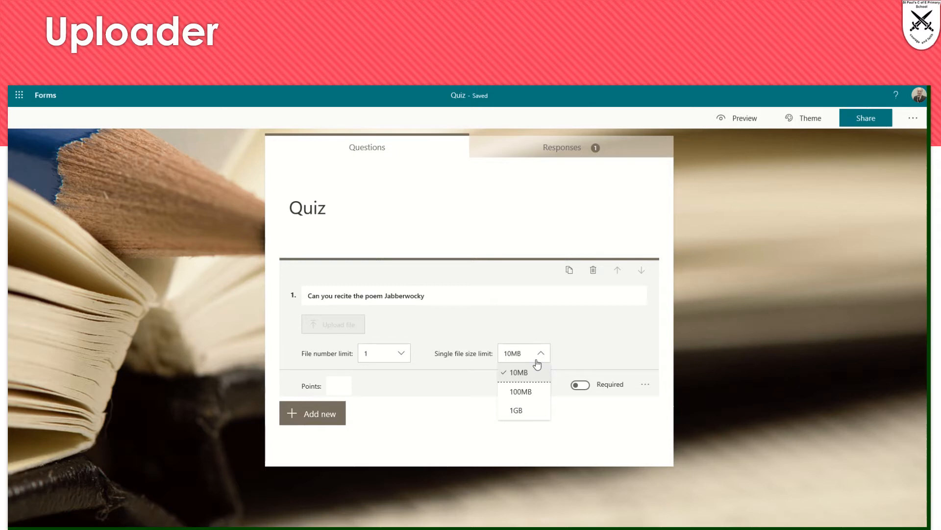
click(603, 334)
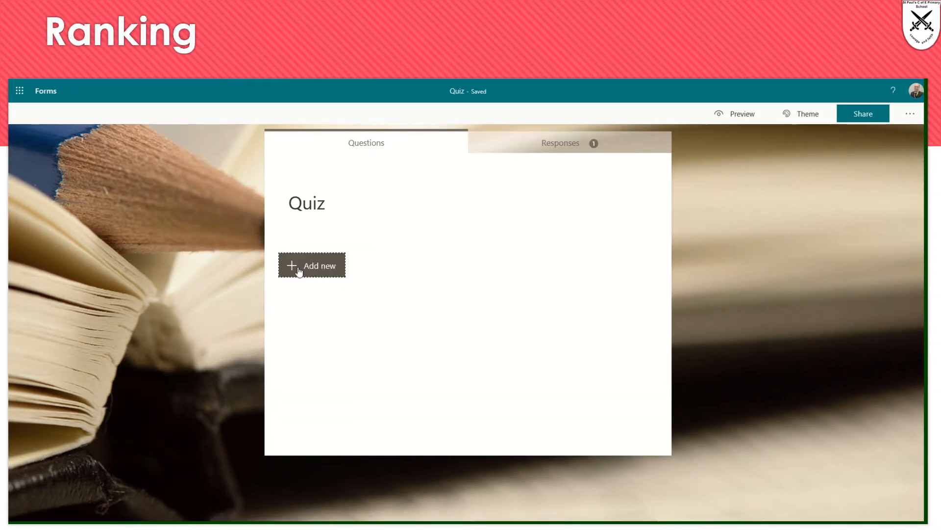
Step: Add a Ranking question titled "Who has scored the most Premier League goals?"
click(300, 269)
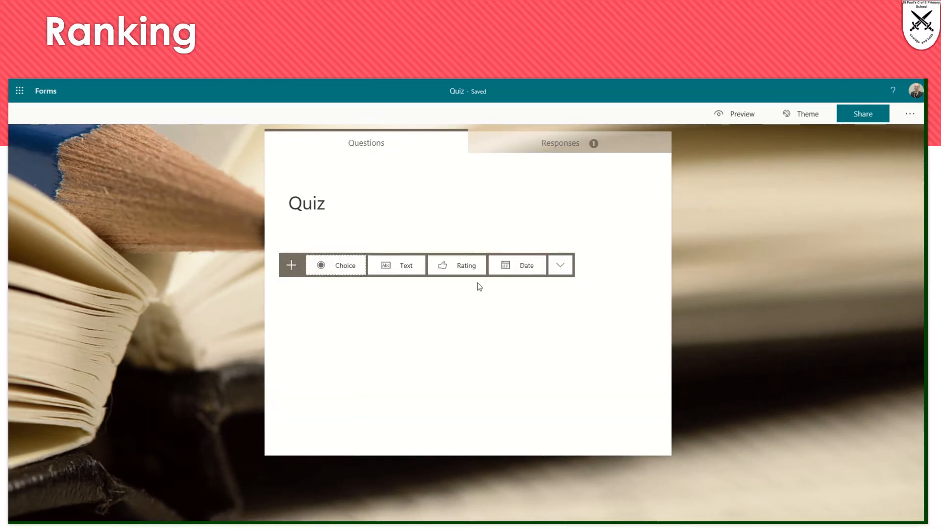
click(560, 267)
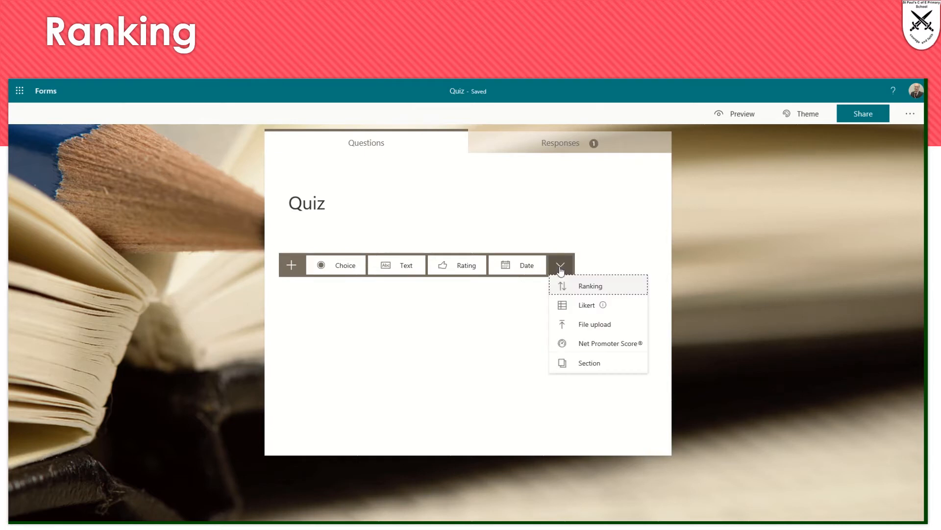
click(572, 288)
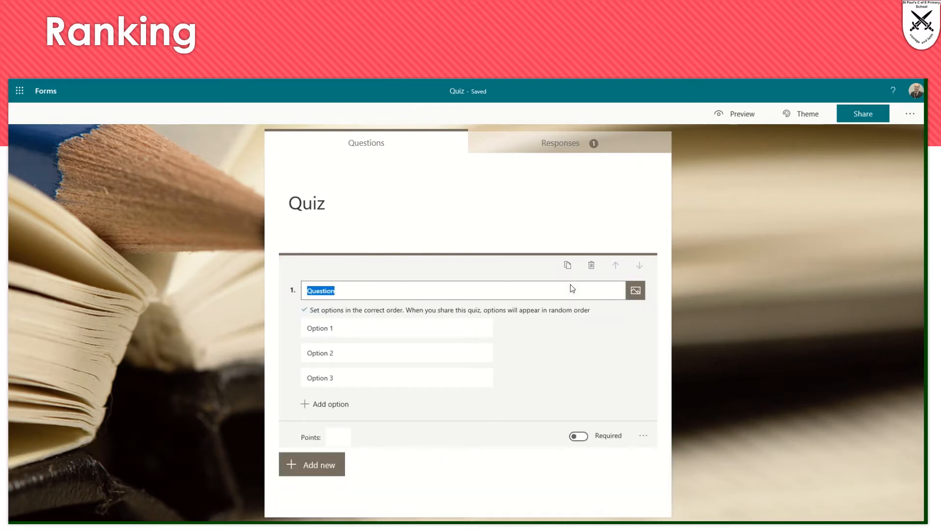
text(Who has s)
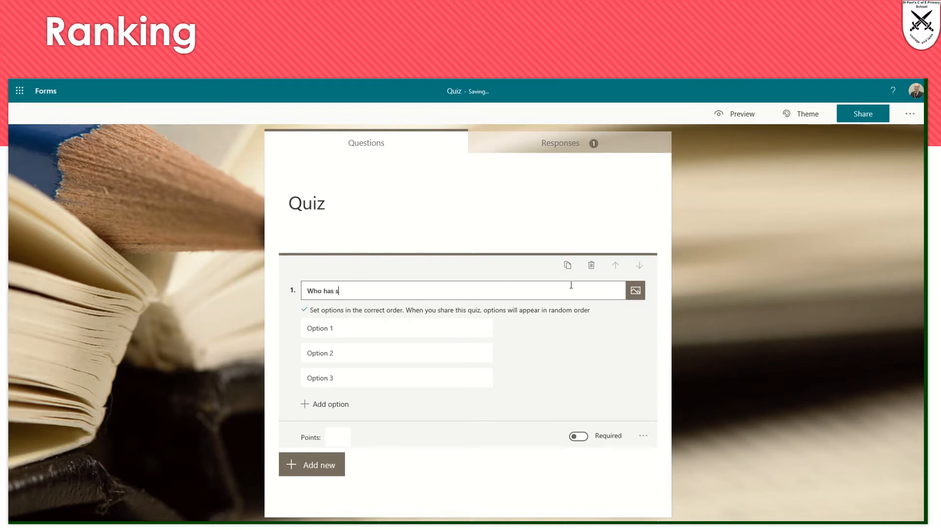
text(cored the most Premier League Go)
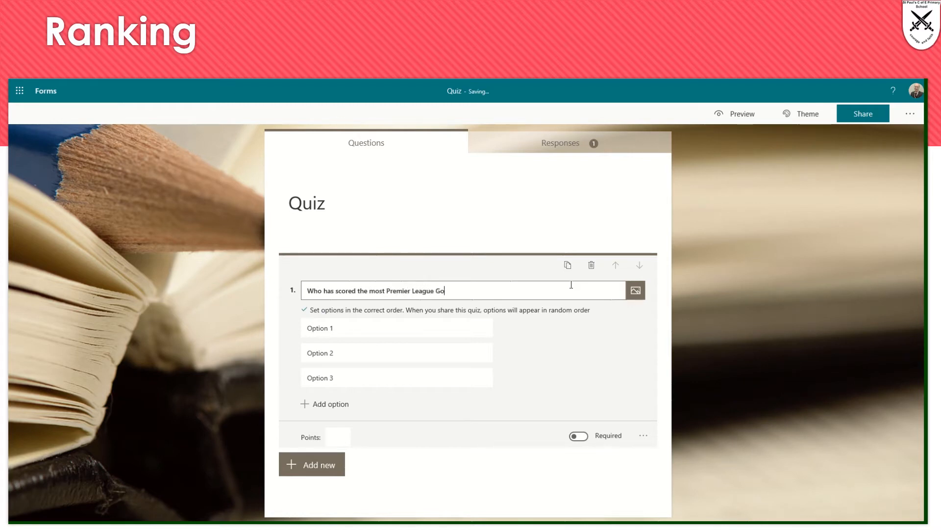
key(BackSpace)
text(goals?)
Step: Enter the ranking options in correct order: Alan Shearer, Wayne Rooney and Andy Cole
click(440, 327)
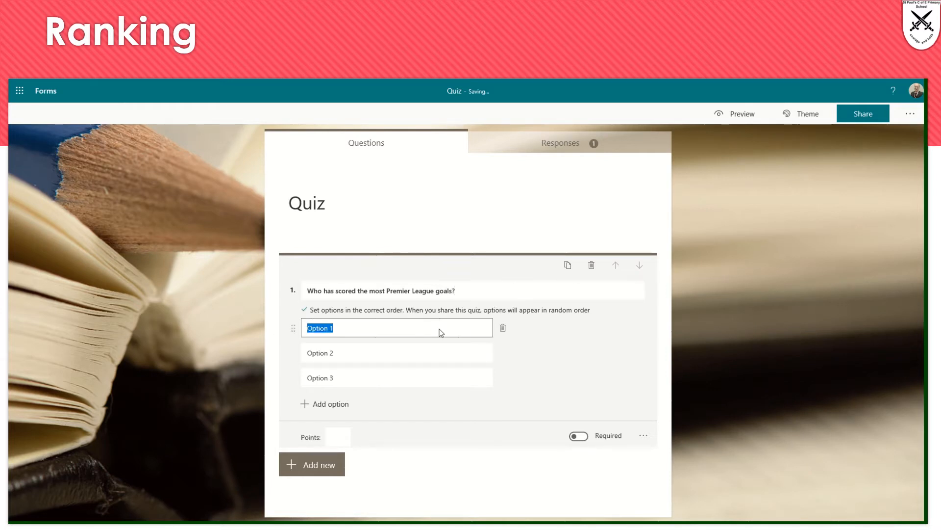
text(Alan Shearer)
click(406, 355)
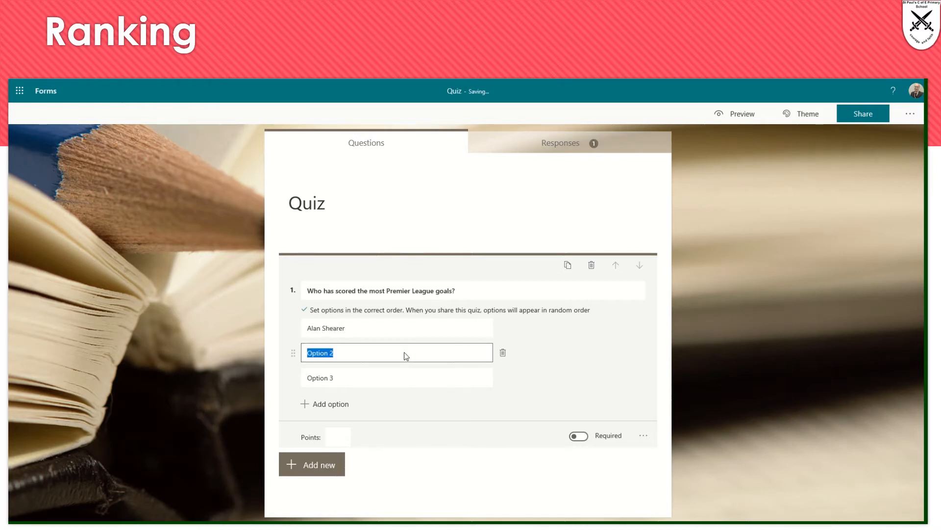
text(Wayne Rooney)
click(325, 382)
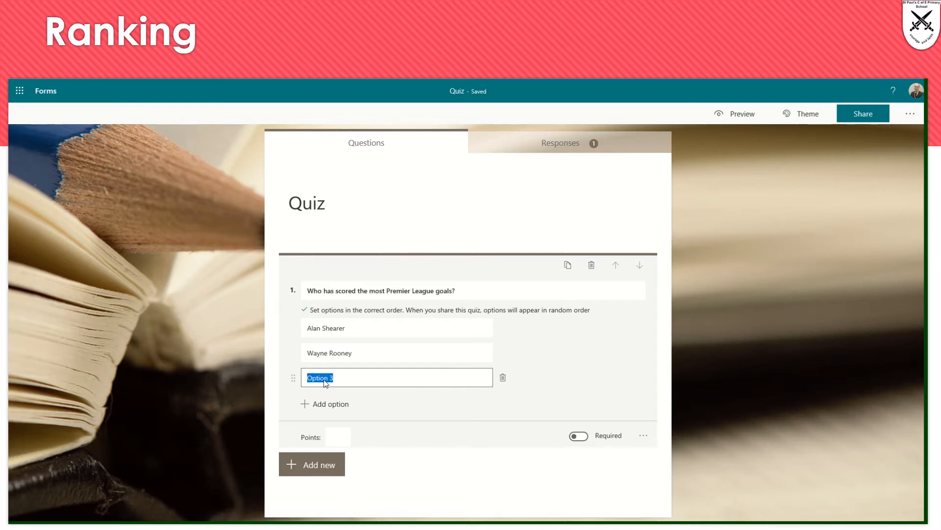
text(Andy Cole)
Step: Add a second Ranking question titled "Can you put these events in order?"
click(342, 464)
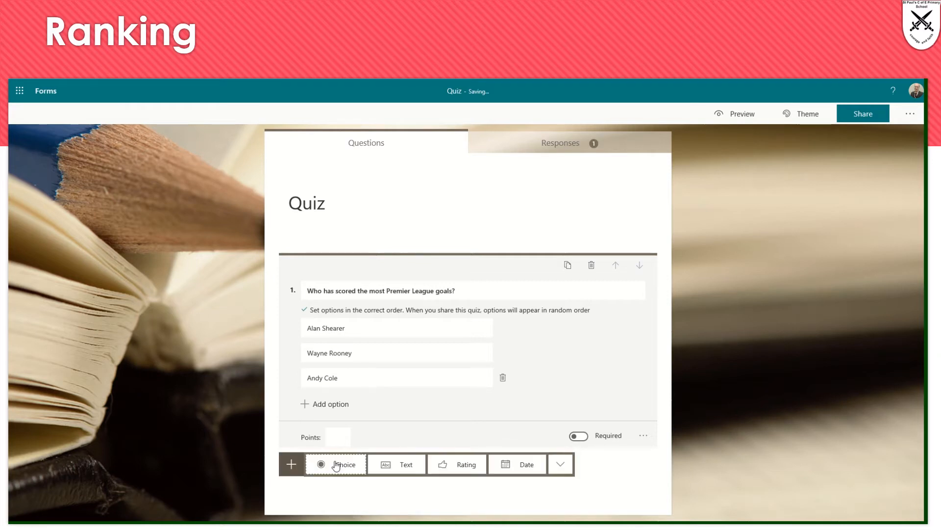
click(559, 465)
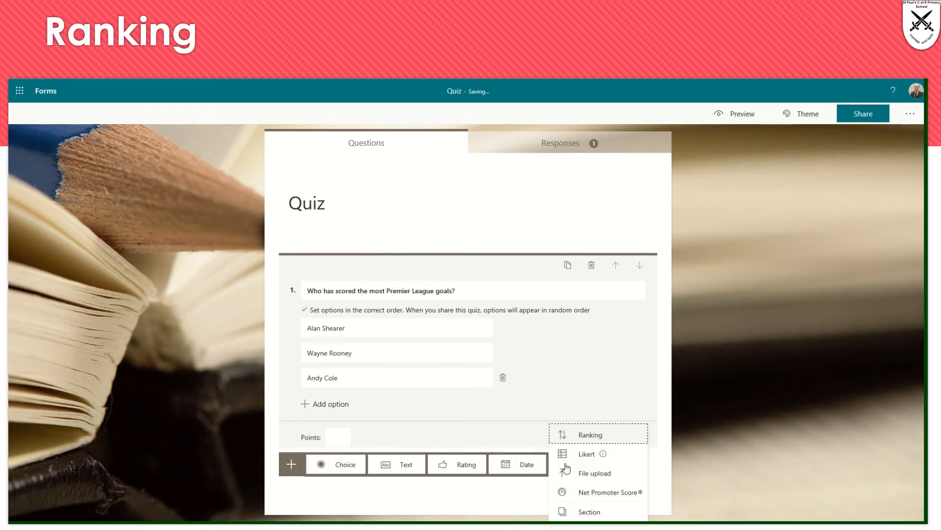
click(594, 436)
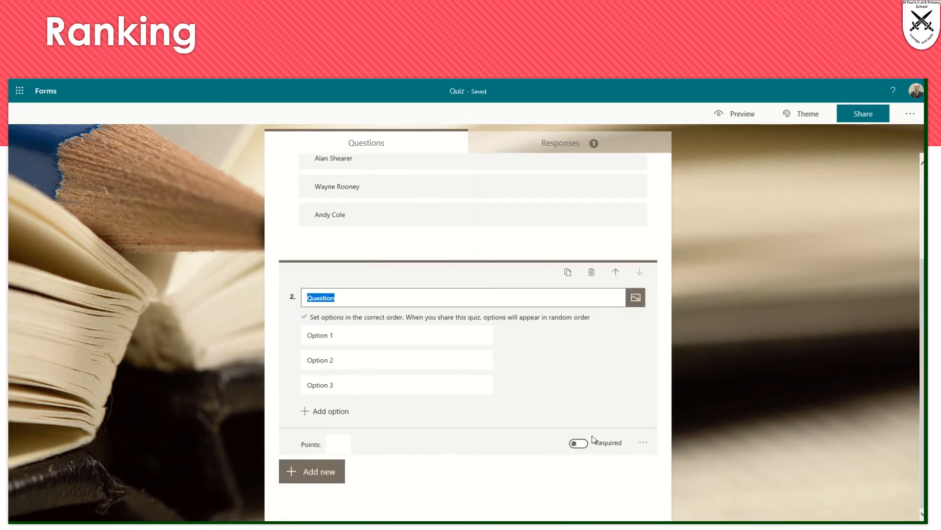
text(Can you put these e)
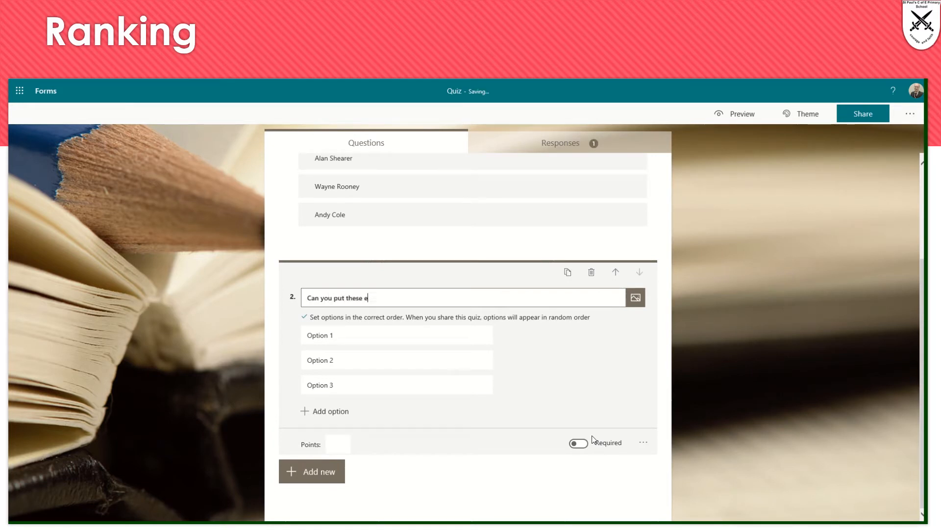
text(vents in order?)
Step: Enter the first three ranking options: "Germany invaded Poland", "Britain and France declare war on Germany" and "Germany invades France"
click(453, 338)
text(German)
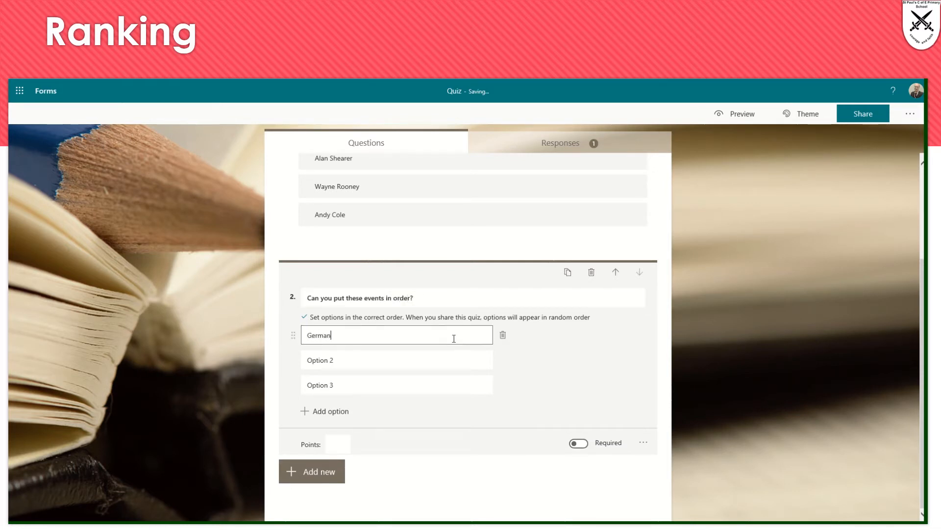
text(y invaded Poland)
click(340, 365)
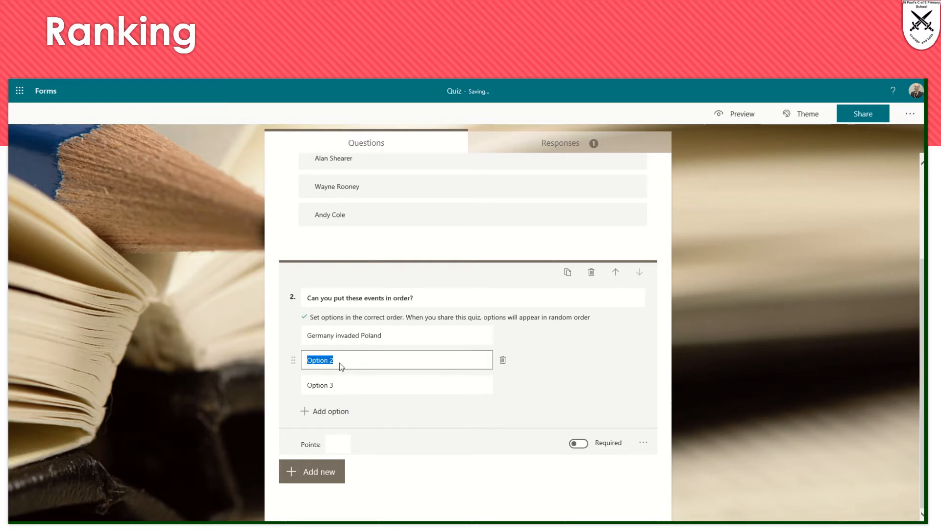
text(Britain and France declare w)
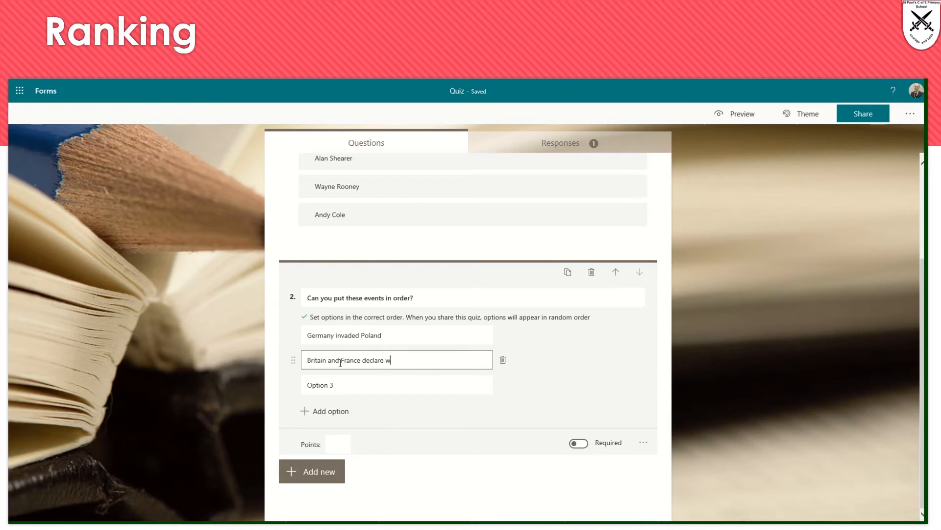
text(ar on Germany)
click(333, 385)
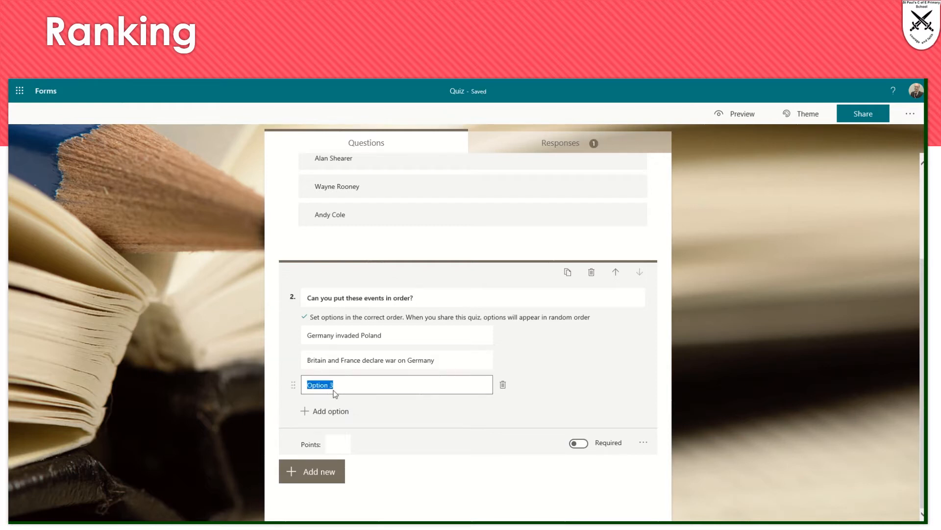
text(Germany)
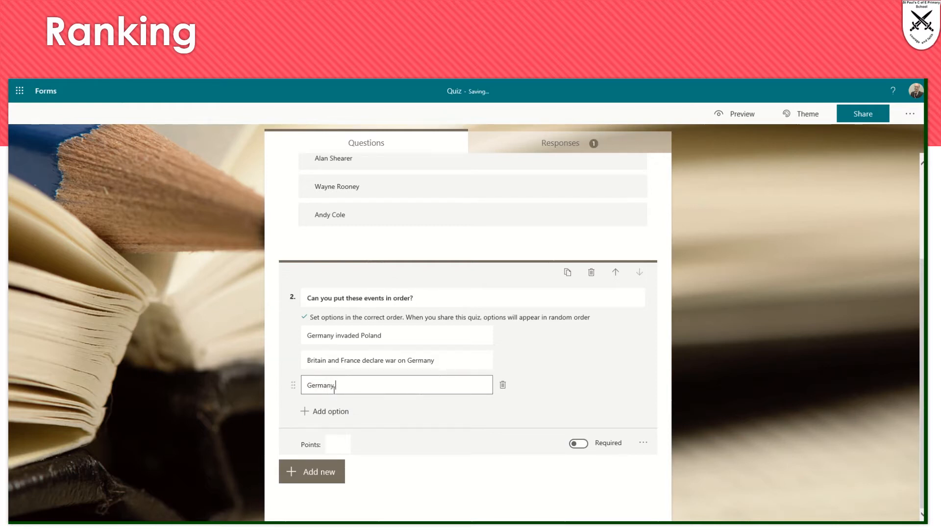
text( invades France)
Step: Add the option "Poland surrender" above "Germany invades France", and add "France surrender" as the fifth option
click(329, 412)
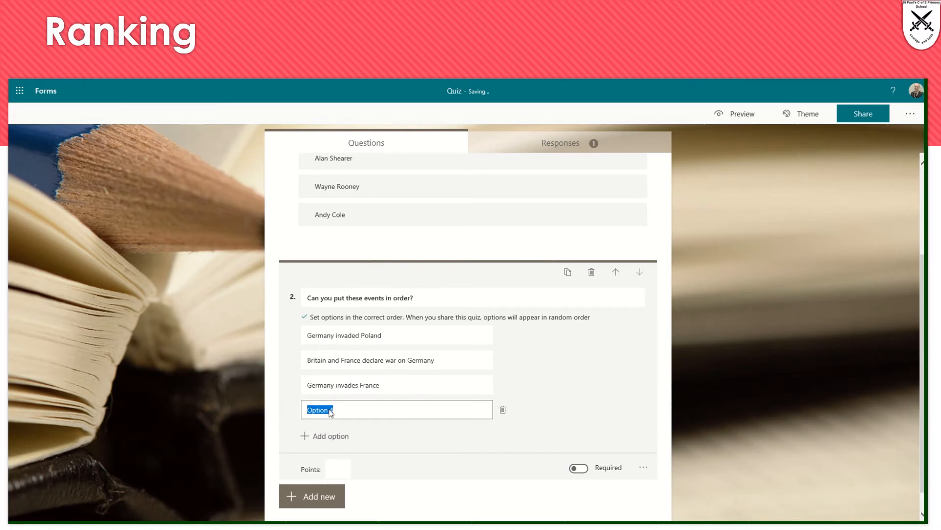
text(Poland surrender)
mouse_move(297, 414)
drag(298, 415, 291, 390)
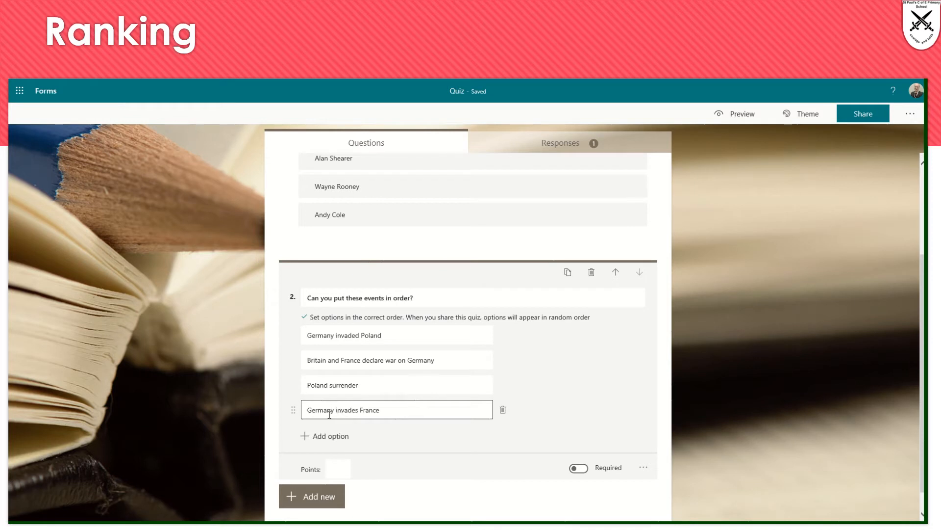
click(306, 436)
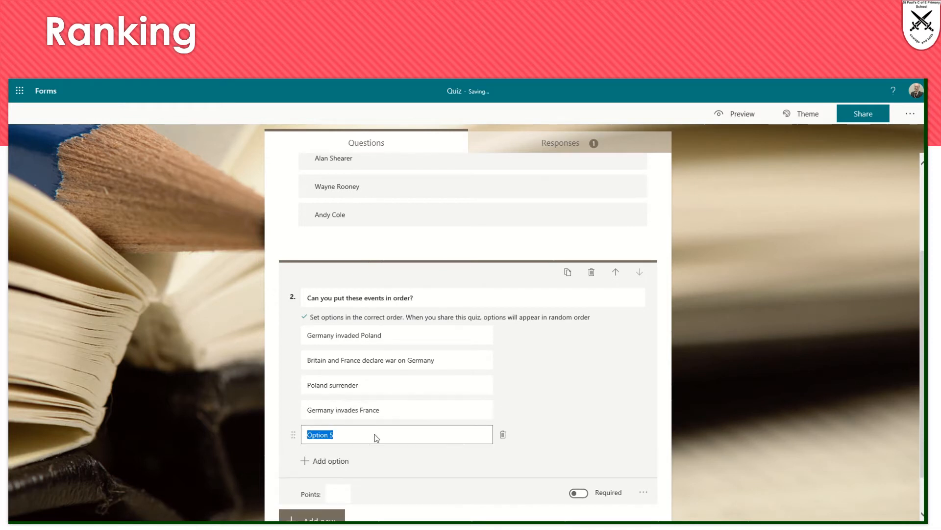
text(France surrender)
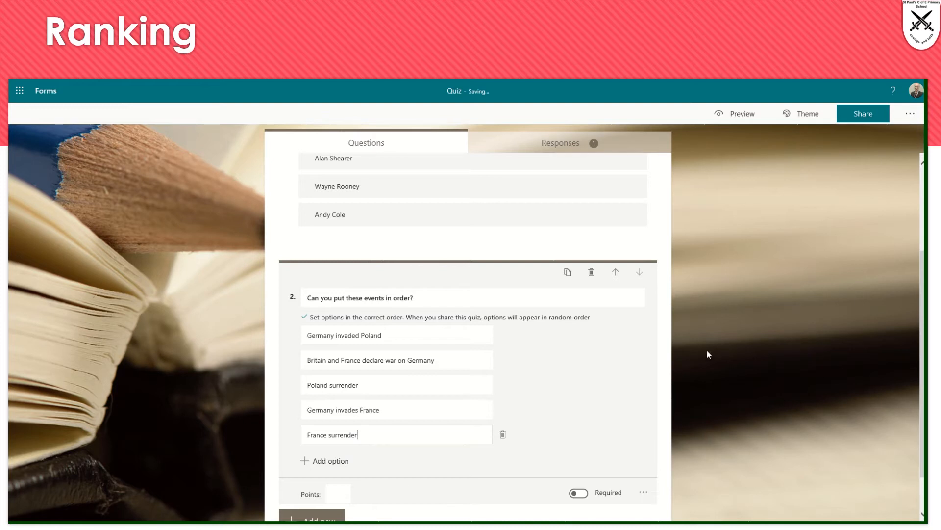
Step: Preview the quiz and try the ranking questions, moving Wayne Rooney to second place and "Germany invaded Poland" to first
click(737, 114)
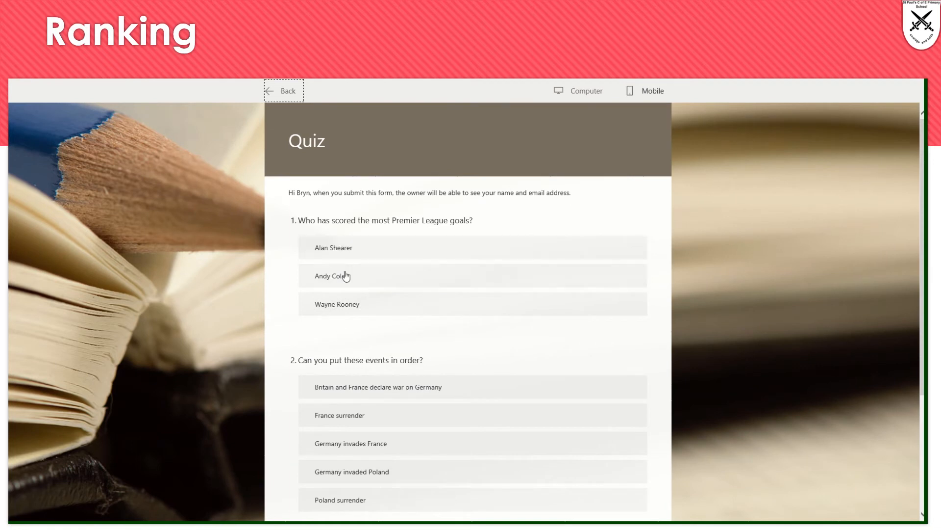
drag(345, 309, 345, 288)
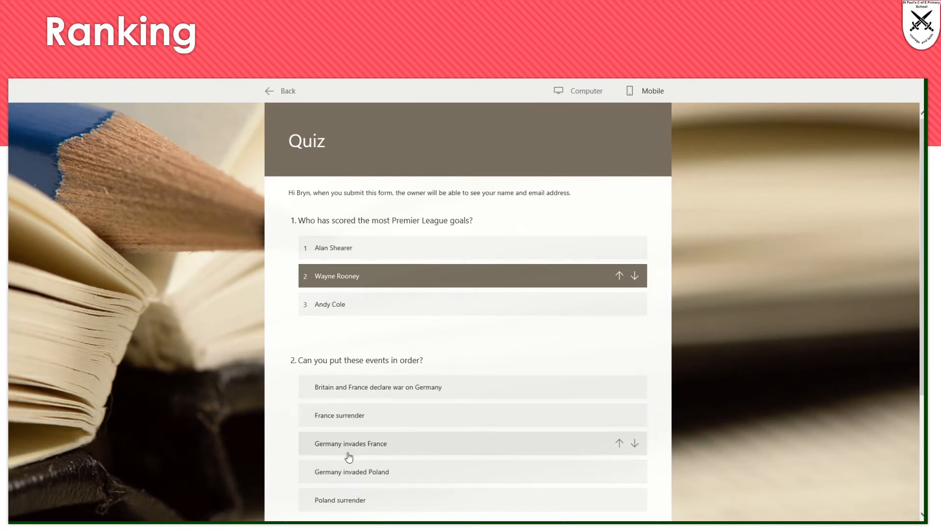
drag(358, 472, 368, 389)
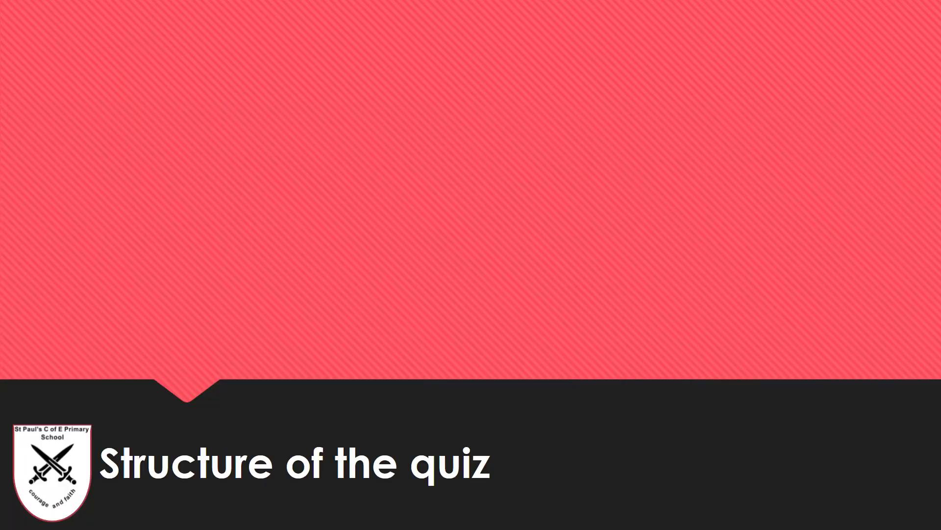
key(Right)
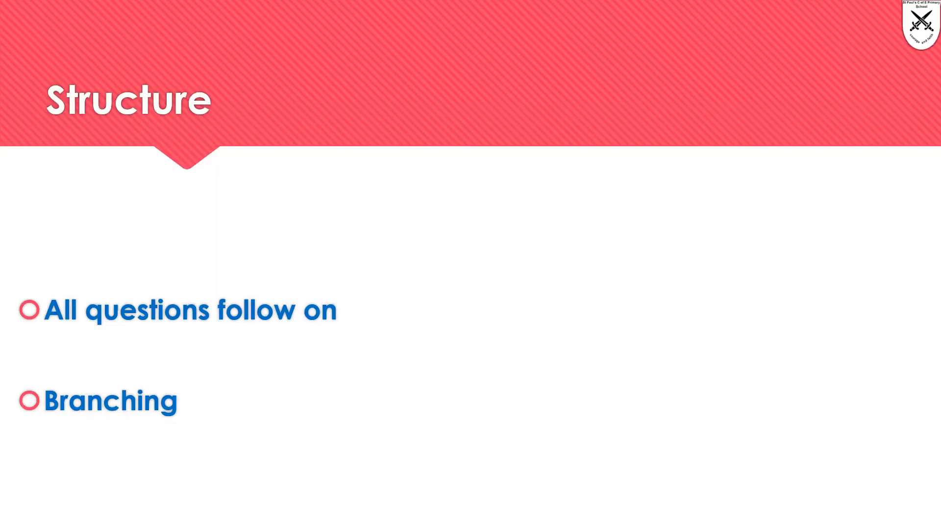
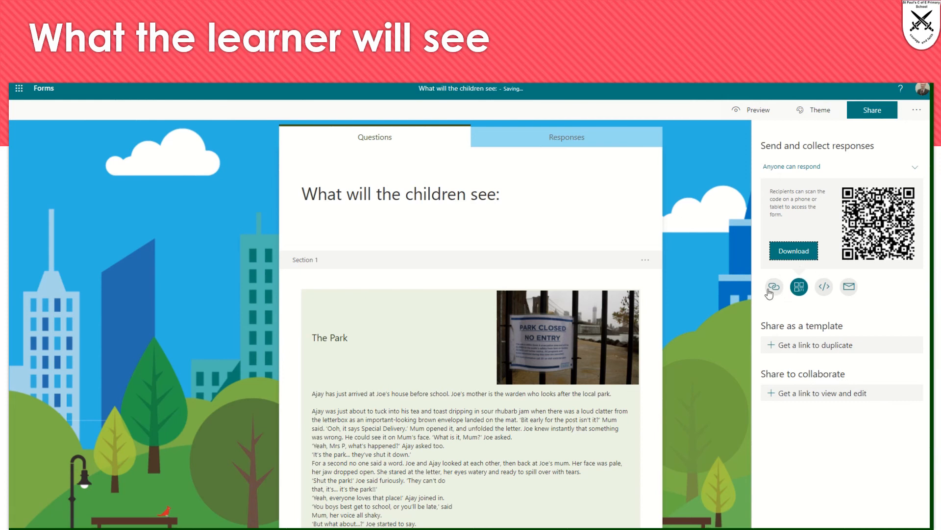
Step: Copy the response link of the form "What will the children see:" and paste it into the OneNote page "Link to quiz"
click(774, 288)
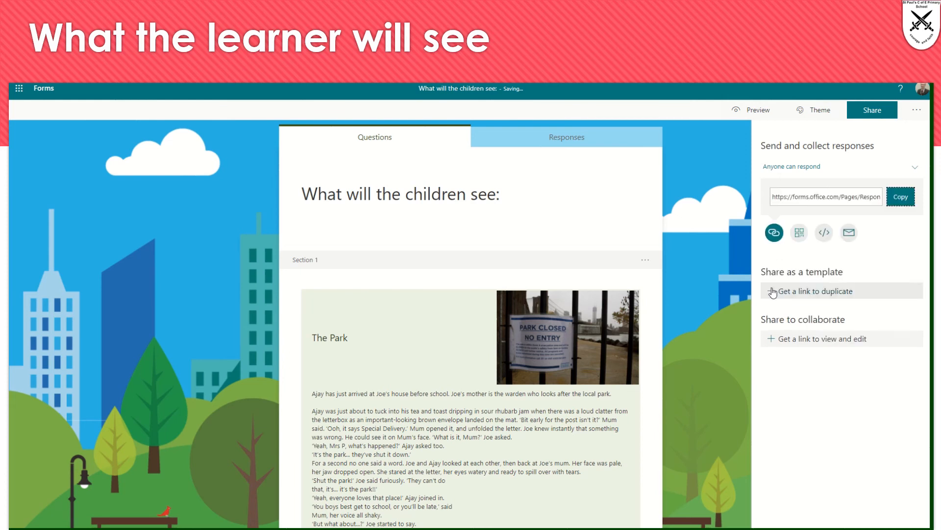
click(900, 198)
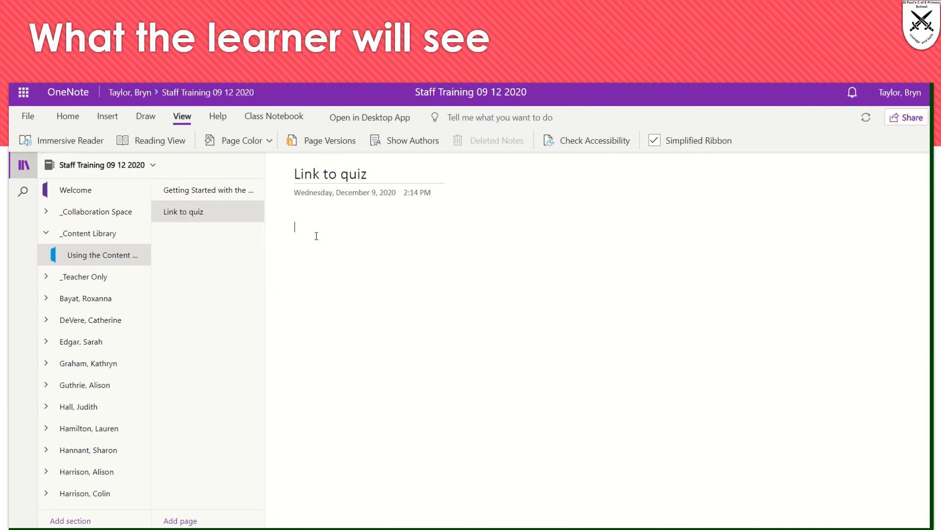
key(ctrl+v)
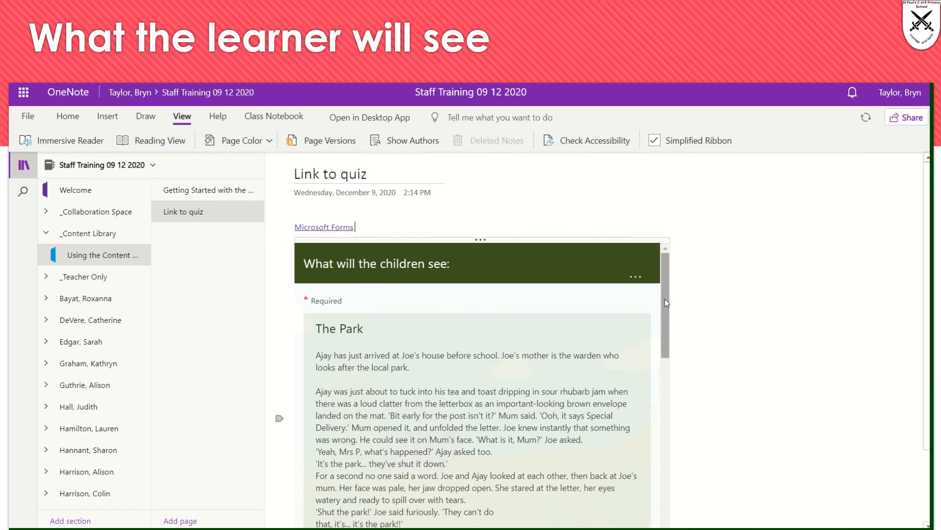
Step: Look through the embedded quiz, play part of "The Park" aloud in Immersive Reader, and return to the quiz
drag(666, 303, 673, 396)
scroll(693, 392, down, 2)
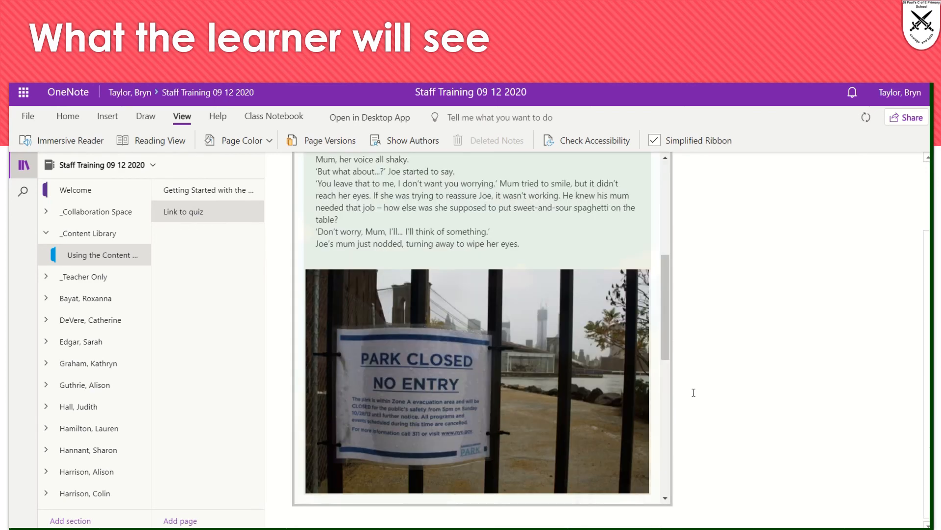
drag(671, 325, 670, 223)
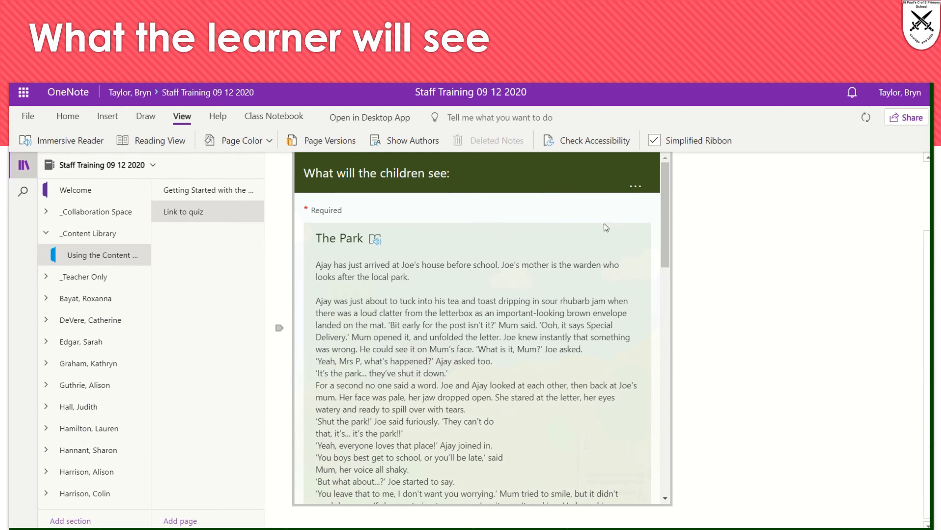
mouse_move(386, 247)
click(376, 240)
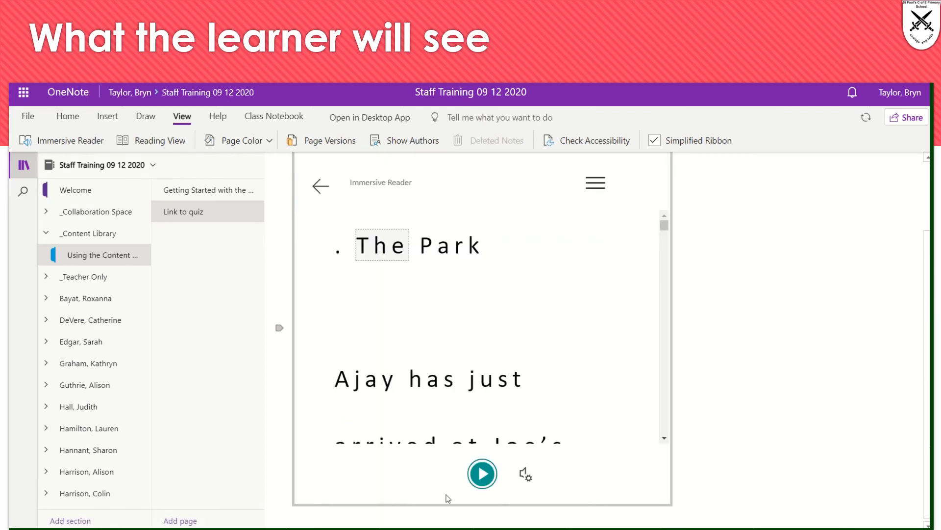
click(482, 474)
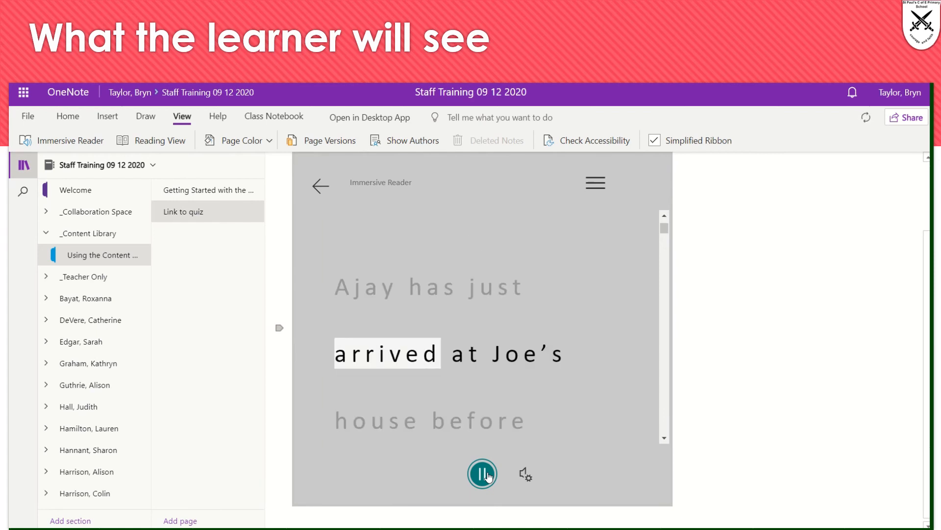
click(482, 474)
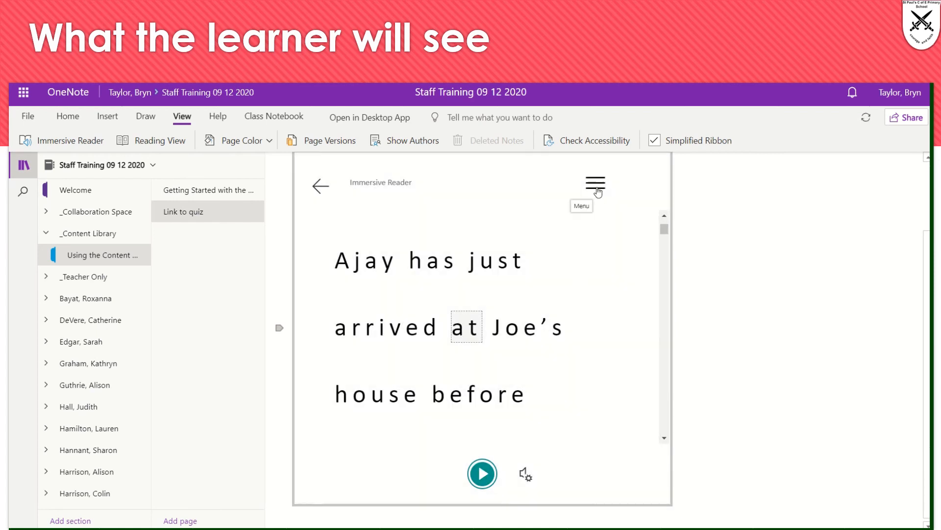
click(328, 190)
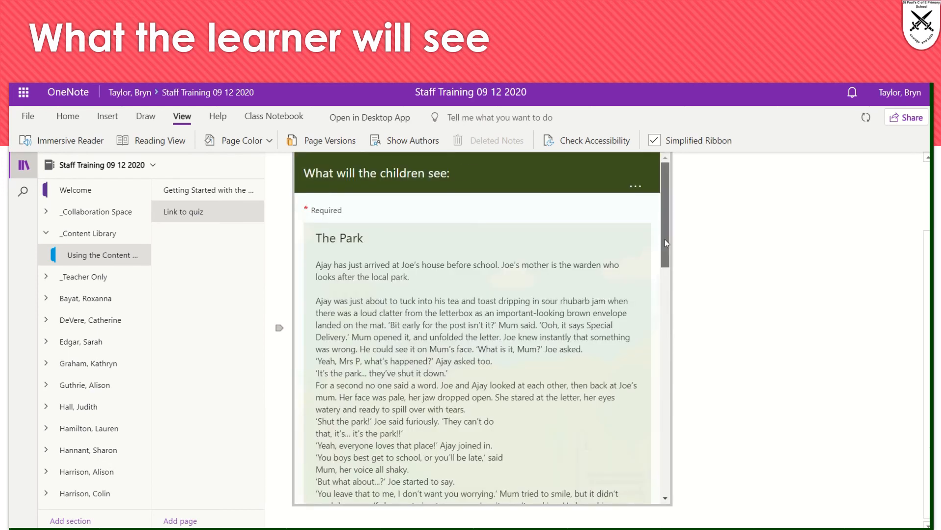
Step: Answer question 1 with "Ajay's mum" and question 2 with "Eating toast.", and continue to the NUFC section
drag(665, 239, 654, 356)
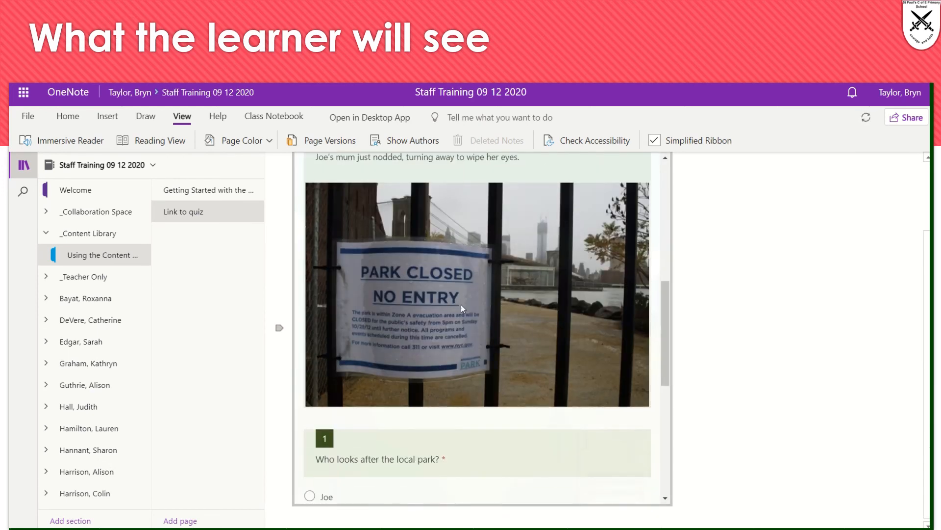
drag(666, 305, 660, 371)
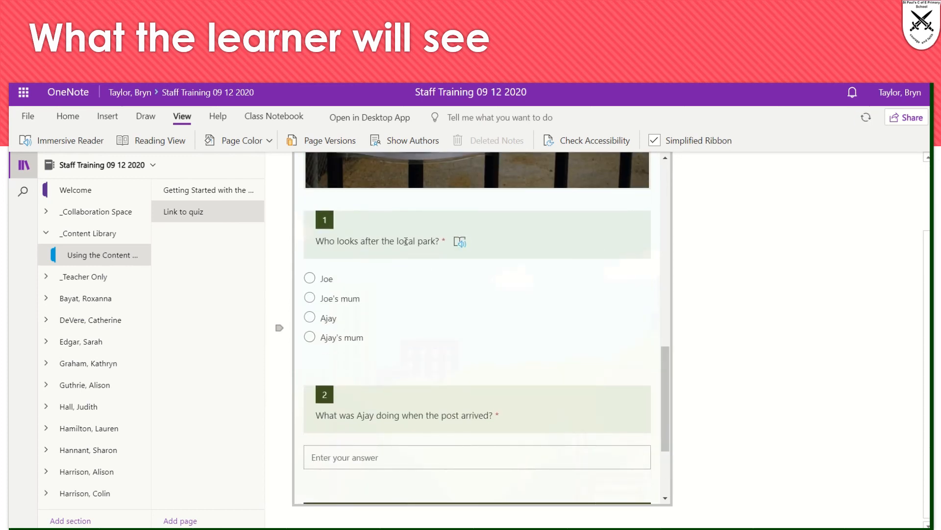
click(323, 338)
drag(667, 388, 658, 433)
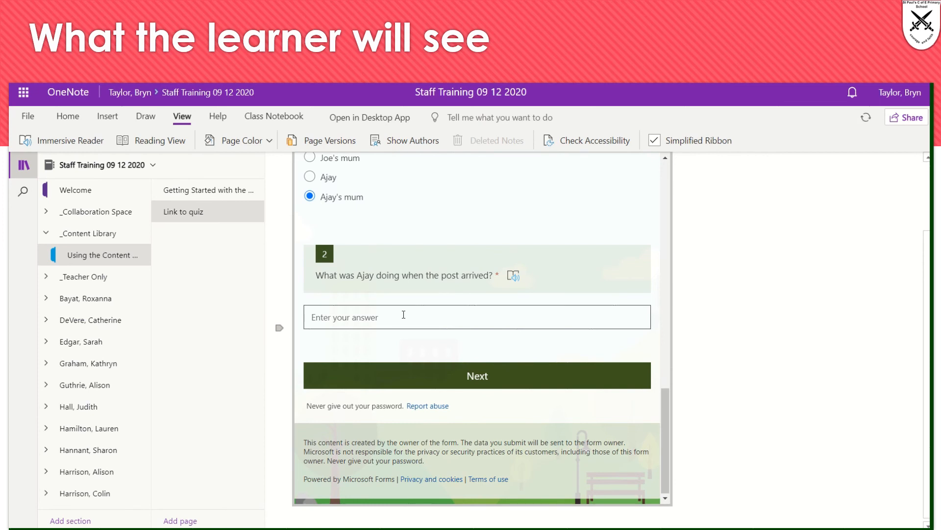
text(Eating toast.)
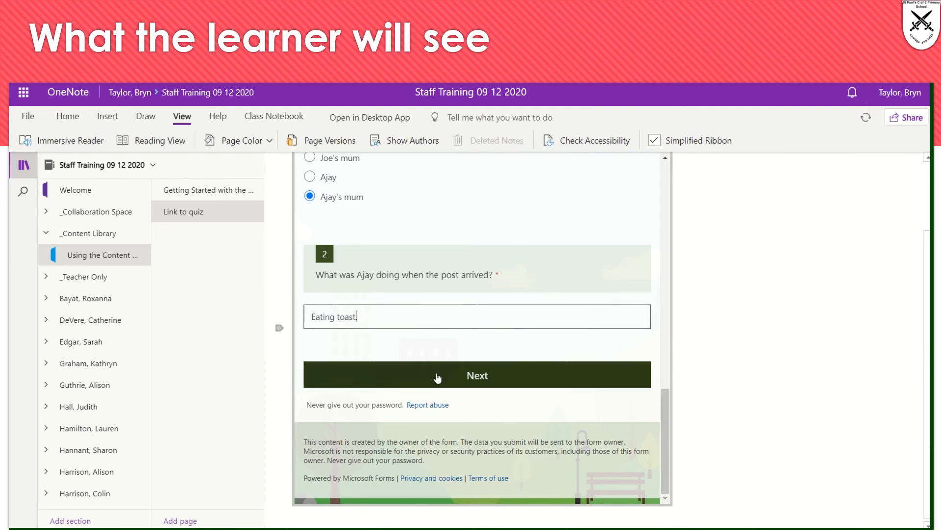
drag(666, 419, 650, 486)
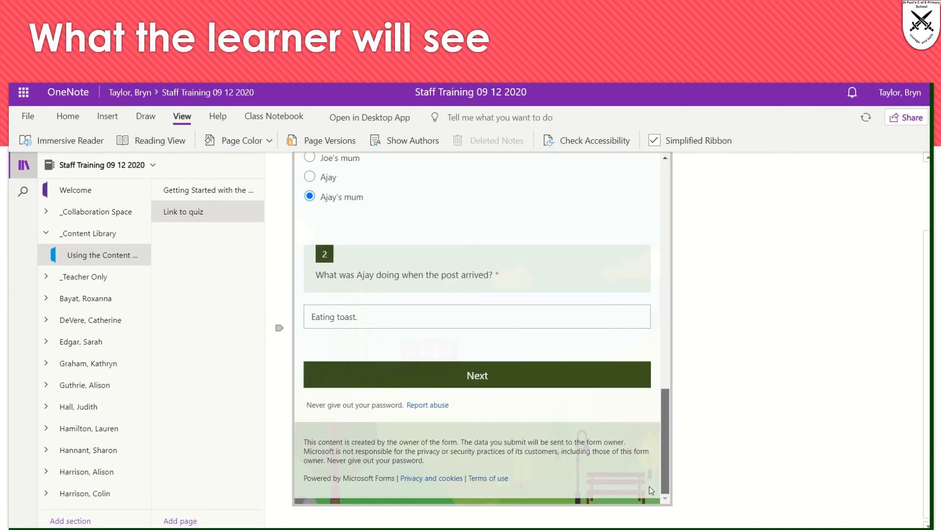
click(489, 386)
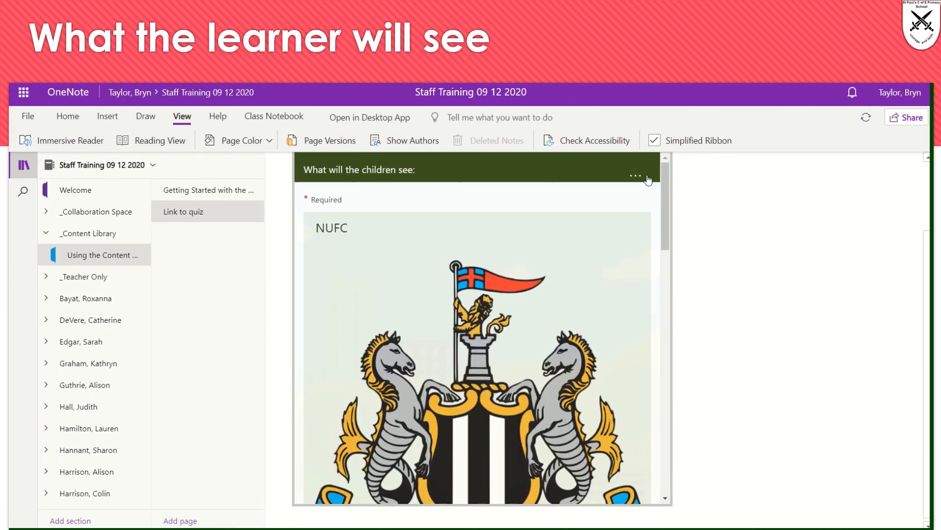
Step: Answer question 3, below the photo in the NUFC section, with "Bobby Robson"
drag(666, 201, 660, 345)
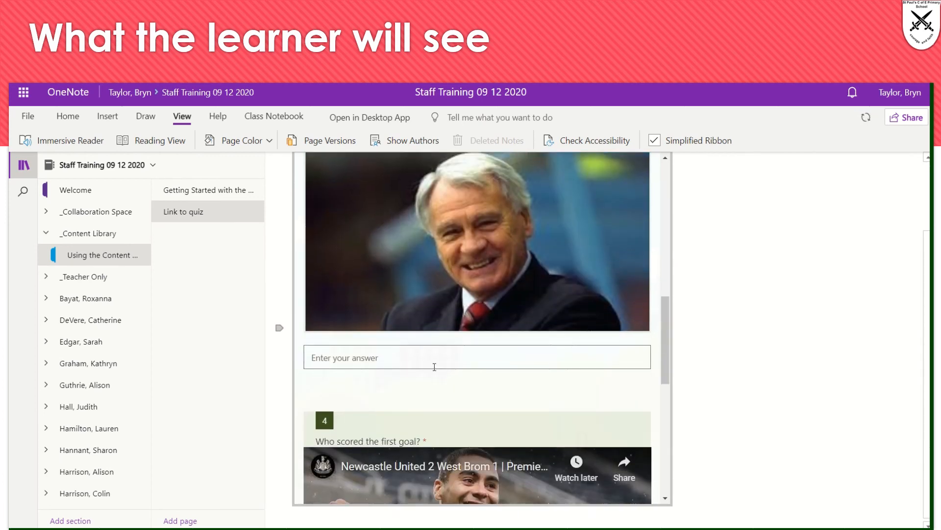
click(428, 364)
text(Bobb)
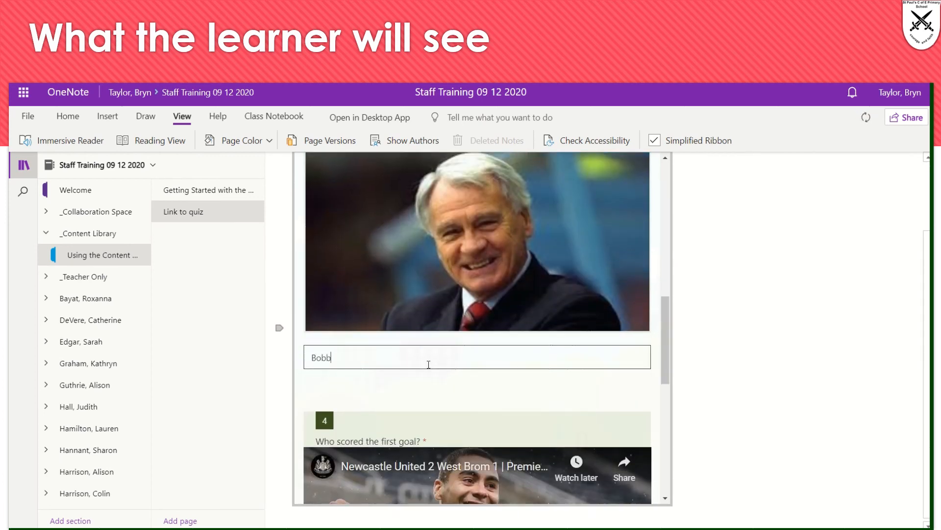
text(y Robson)
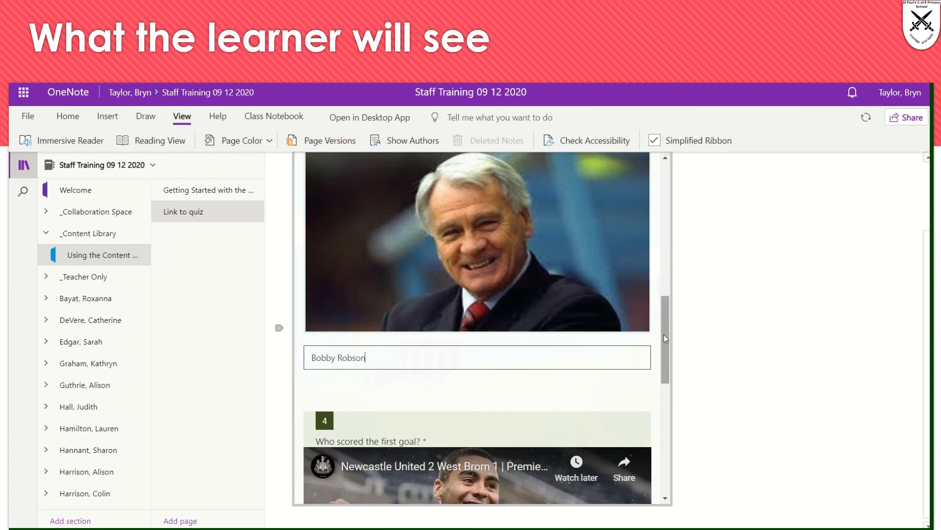
Step: Play the Newcastle United highlights video in question 4 up to the first goal, dismissing the advert, and pause it
drag(664, 334, 665, 403)
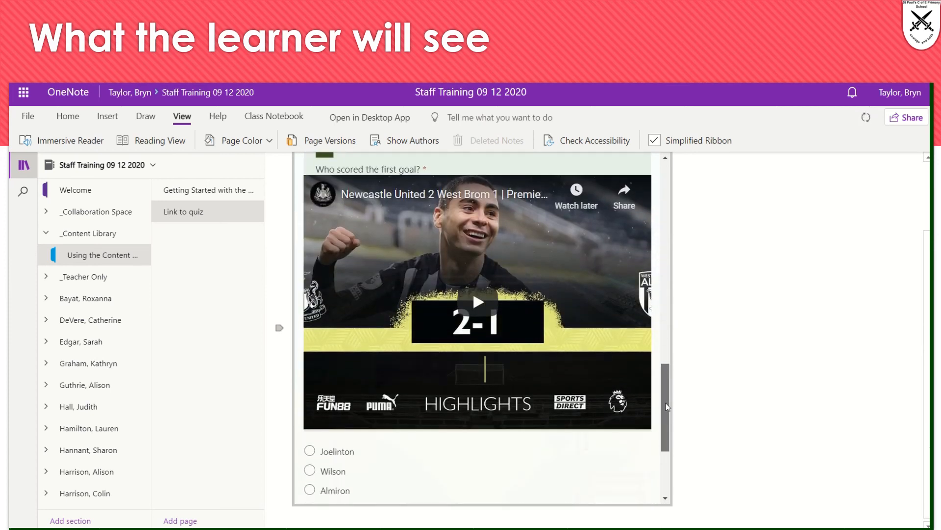
click(493, 307)
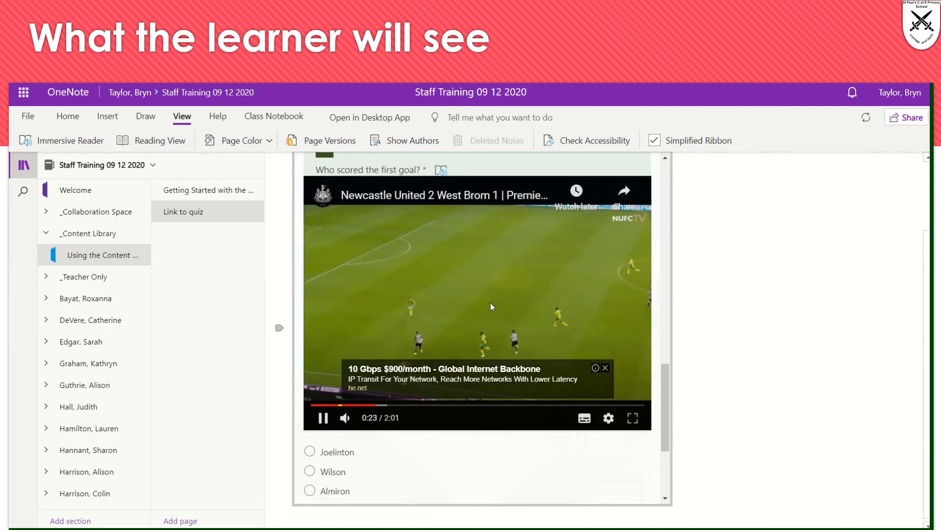
click(605, 367)
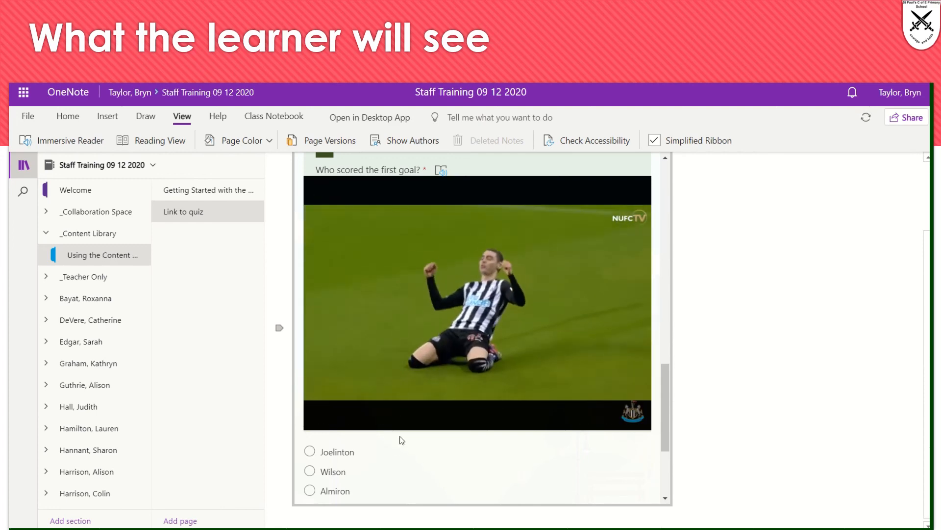
click(323, 417)
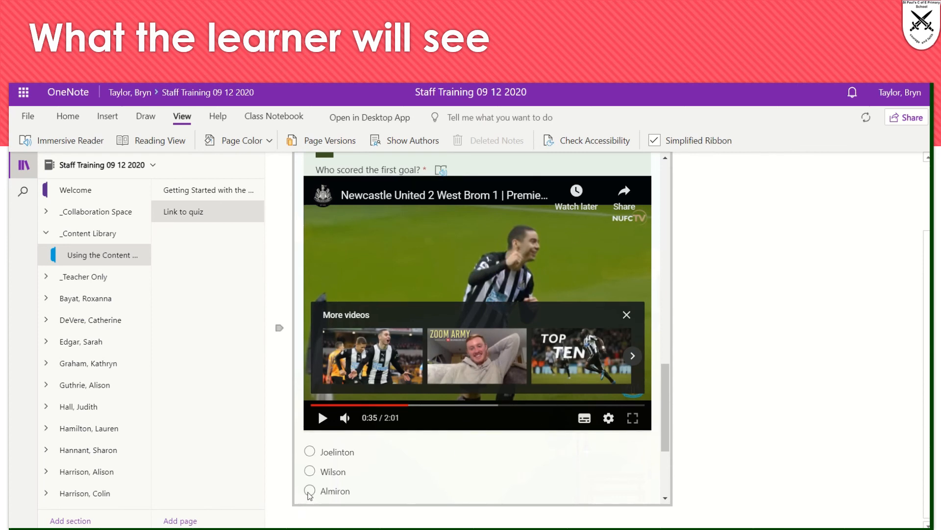
Step: Answer question 4, "Who scored the first goal?", with "Almiron" and continue to the School dinners section
scroll(668, 410, down, 3)
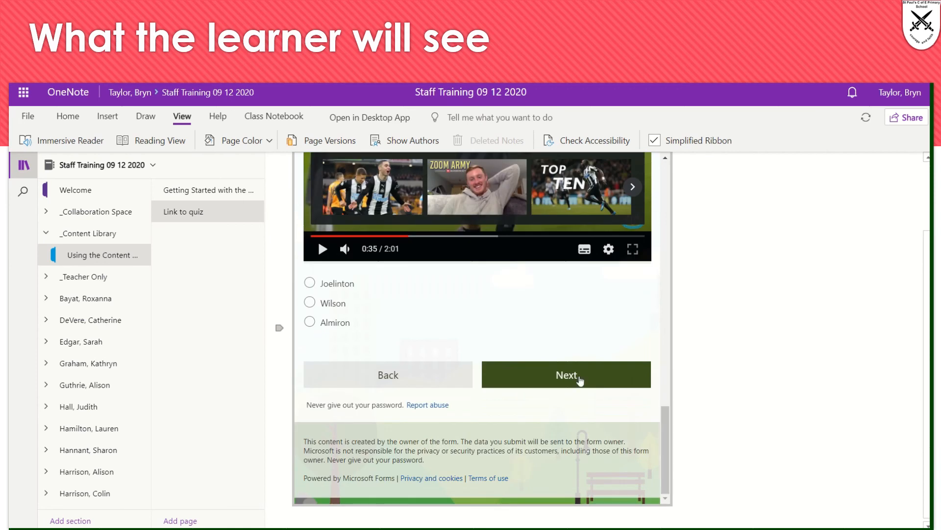
click(572, 381)
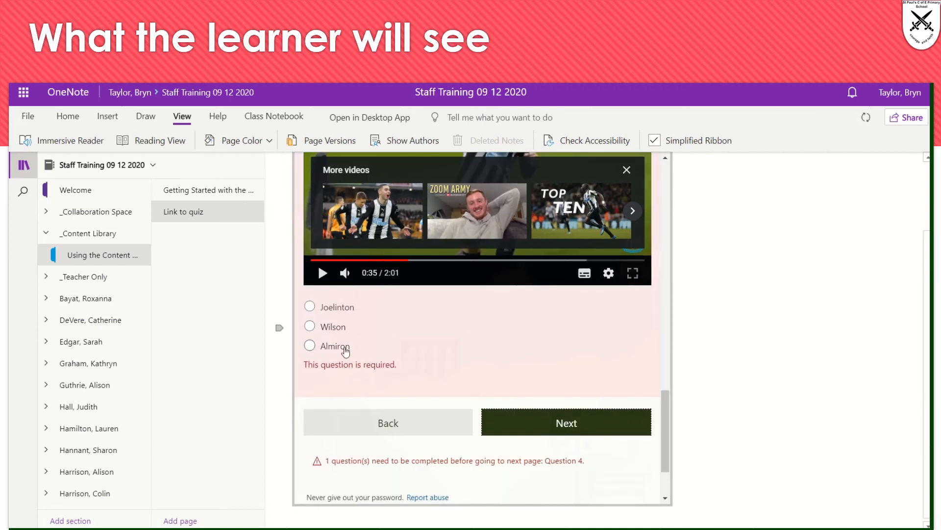
click(310, 346)
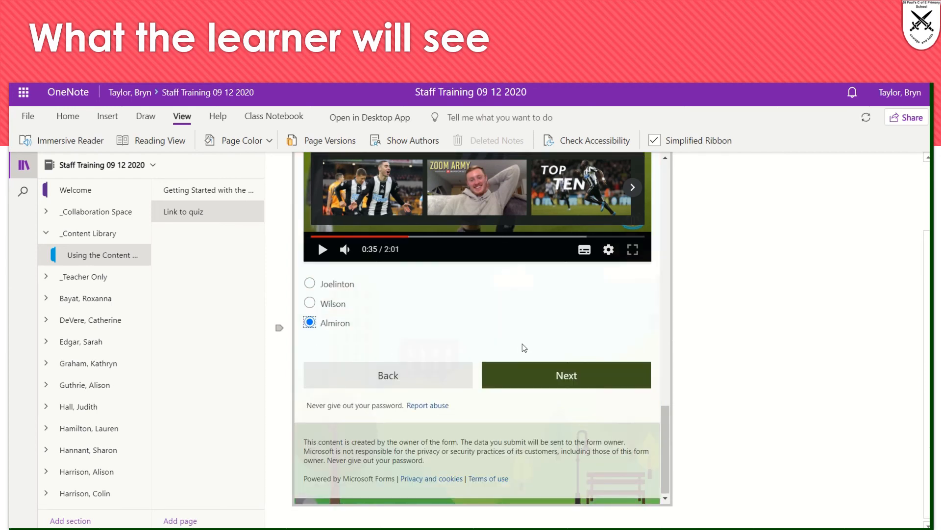
click(573, 377)
click(566, 375)
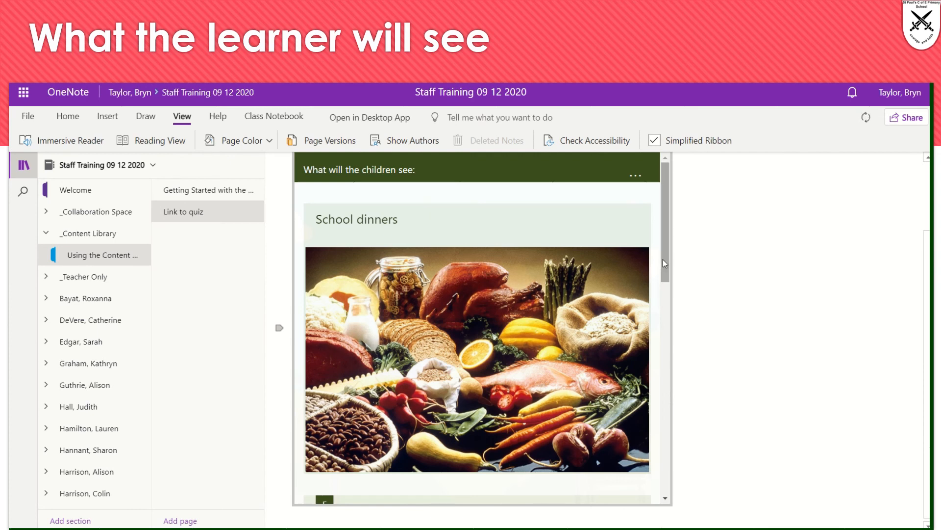
Step: Look through the School dinners section, rate question 6 on recommending school dinners as 10, and continue to the Maths section
mouse_move(663, 260)
mouse_down()
mouse_move(664, 280)
mouse_move(665, 271)
mouse_up()
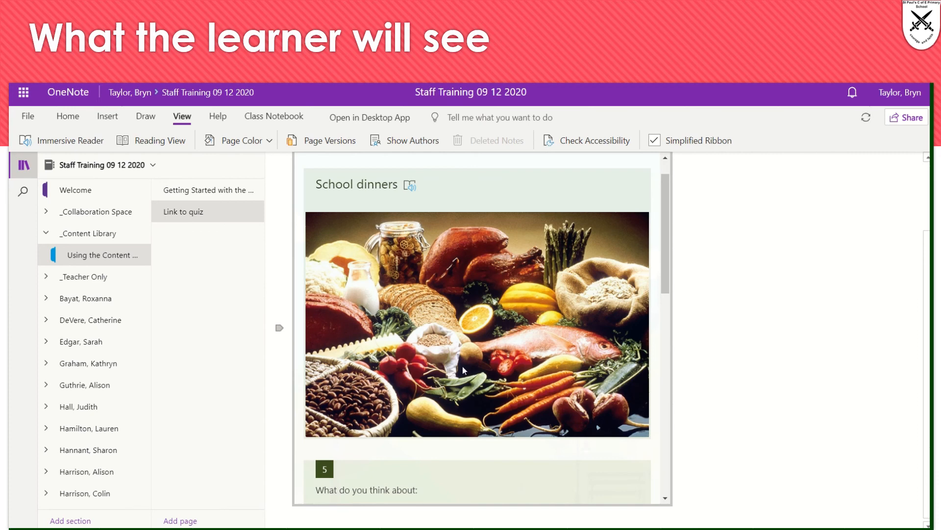
scroll(666, 208, up, 1)
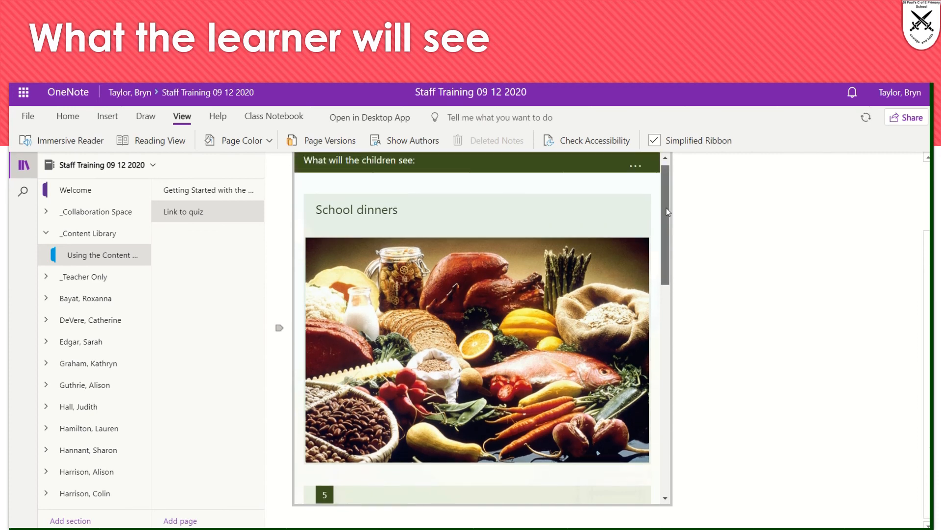
drag(666, 208, 665, 293)
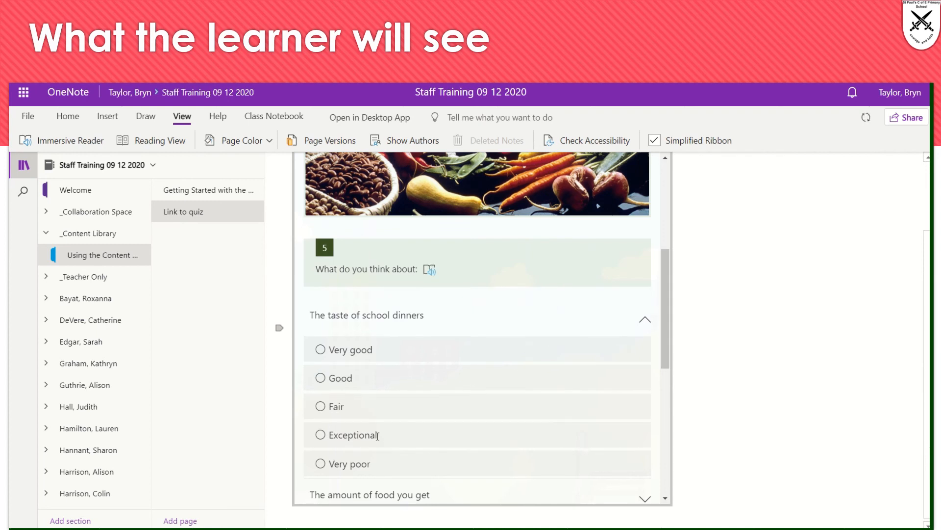
drag(666, 284, 658, 392)
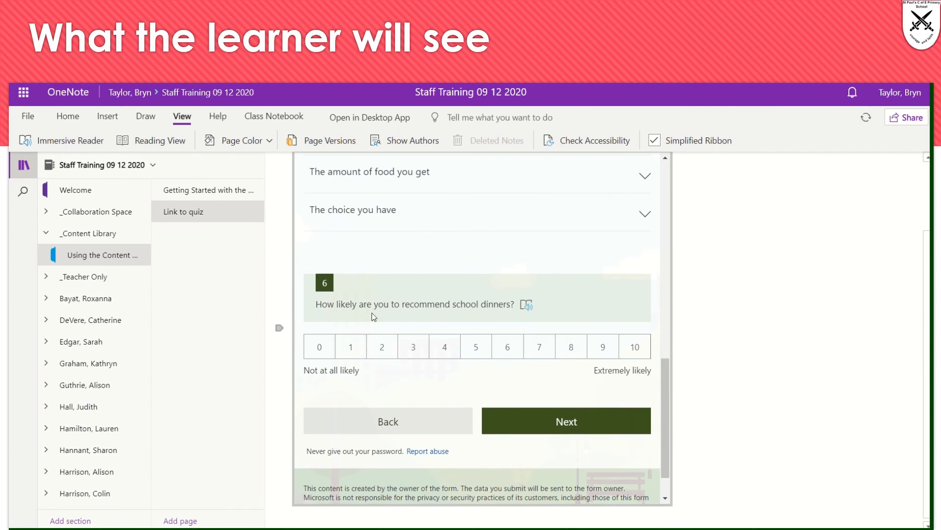
click(635, 348)
click(572, 420)
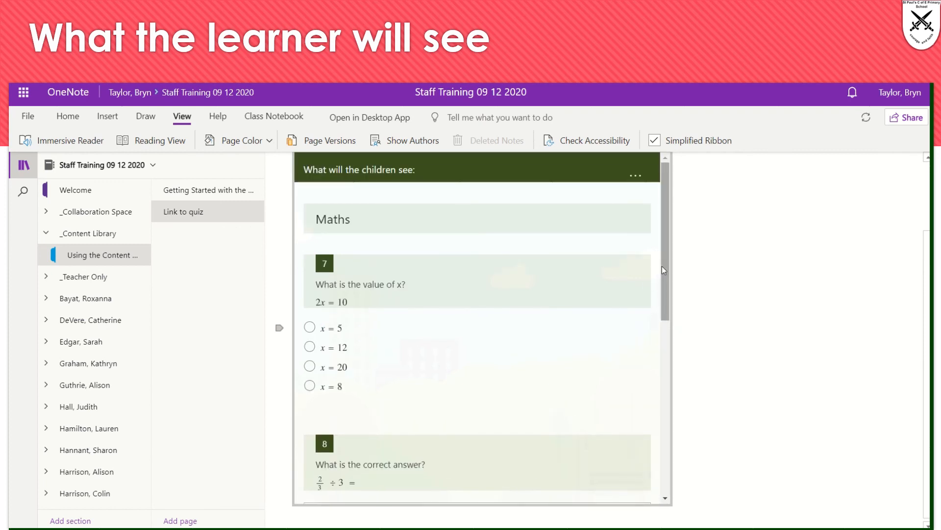
Step: Answer question 7 with x = 5 and question 8 with the fraction 2/9
drag(662, 266, 660, 286)
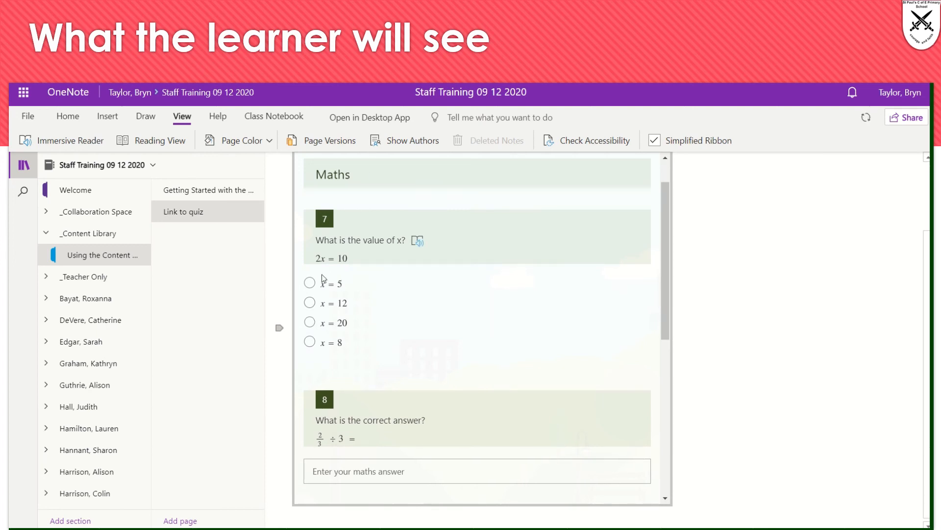
click(308, 283)
drag(667, 275, 663, 340)
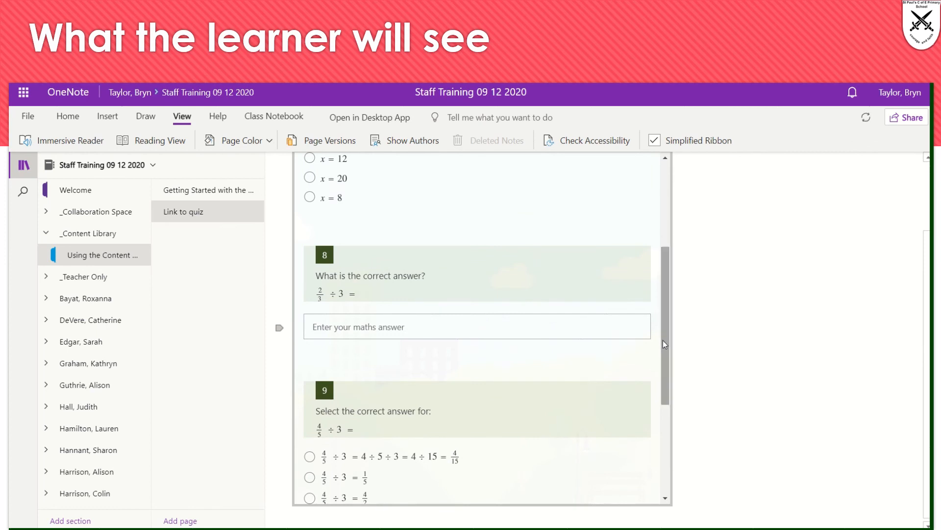
click(361, 329)
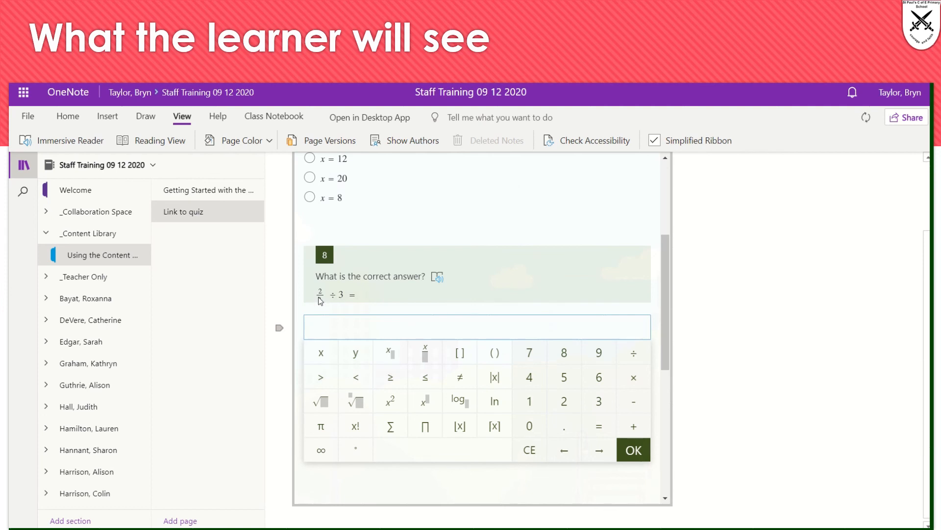
click(433, 361)
click(569, 412)
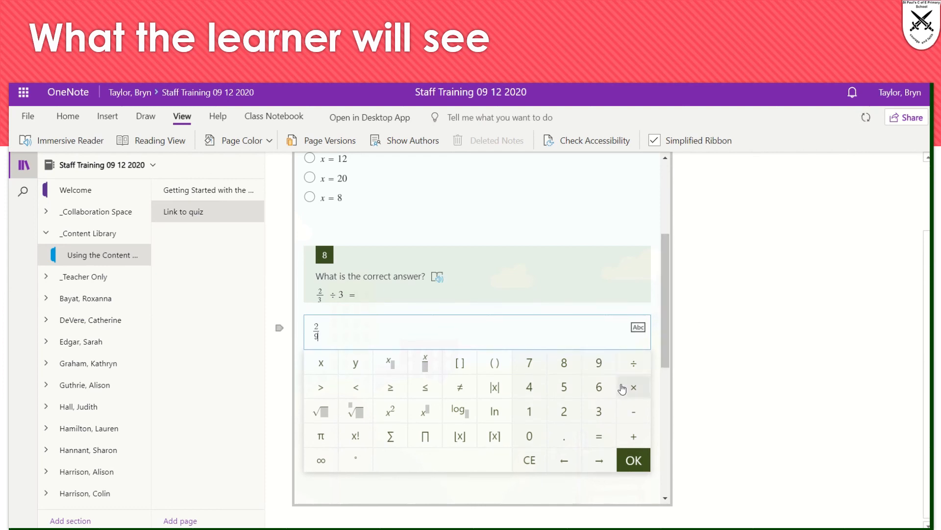
click(634, 460)
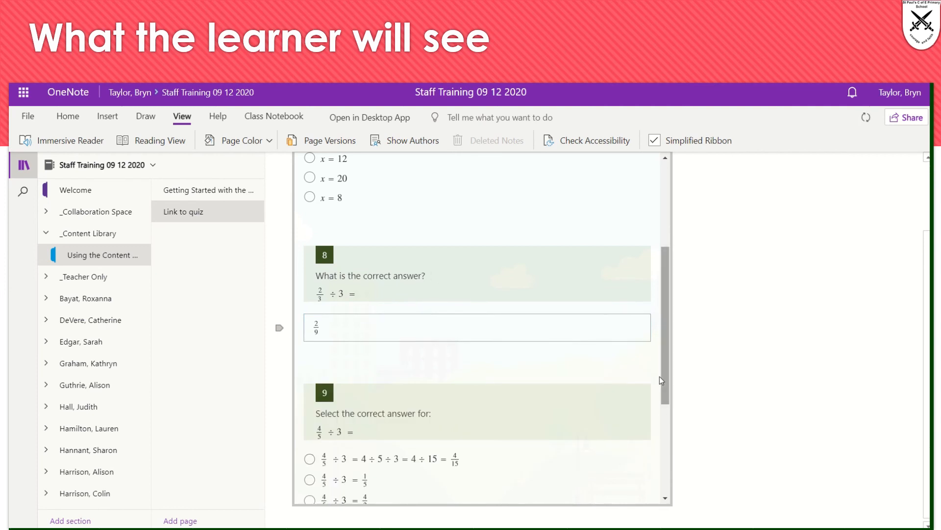
Step: Answer question 9 with the option ending in 4/15, and submit the quiz to review its results
drag(663, 369, 663, 419)
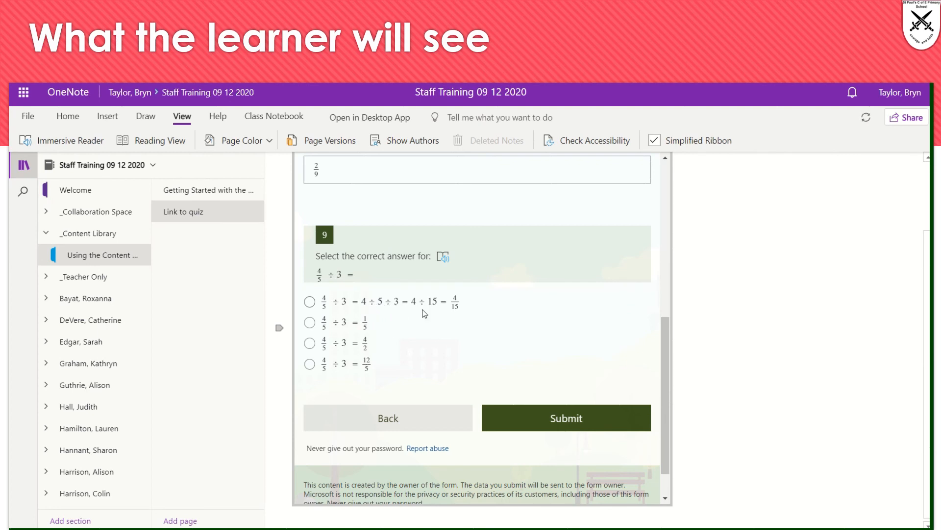
click(310, 302)
click(552, 430)
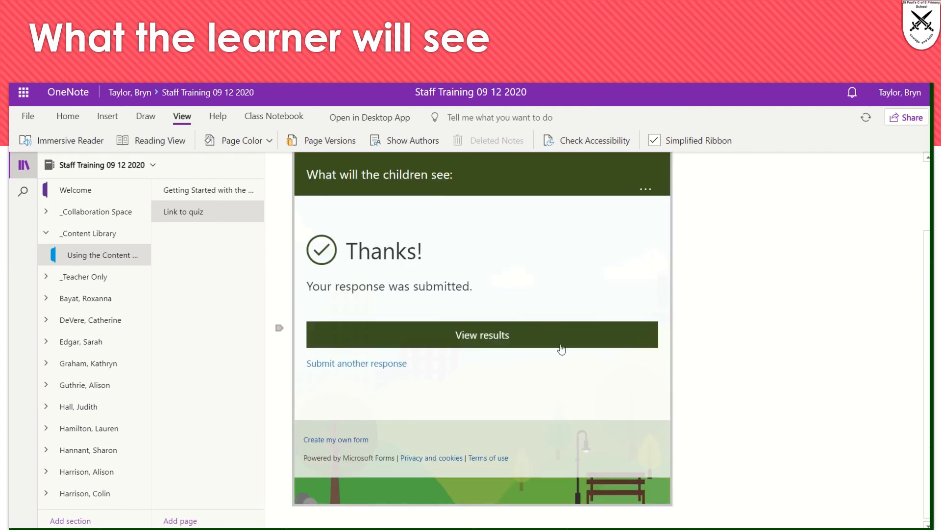
click(489, 342)
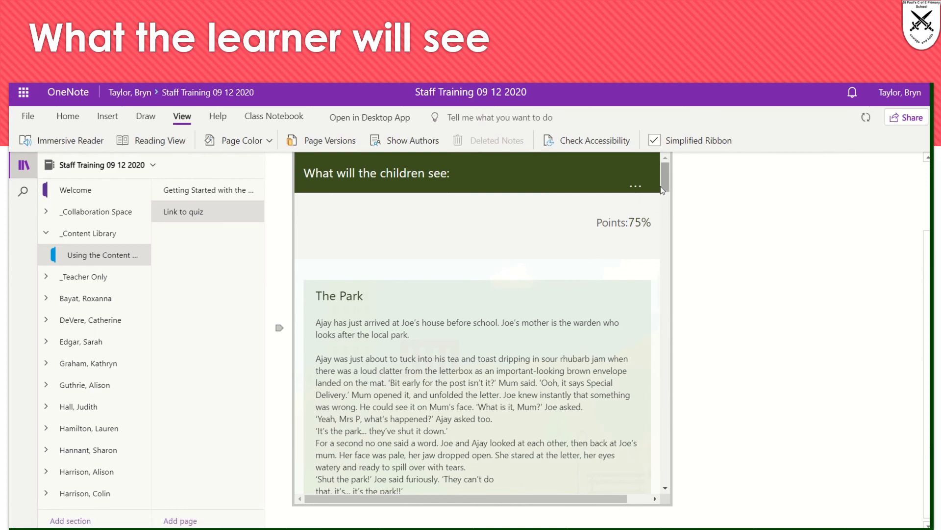
scroll(664, 188, down, 15)
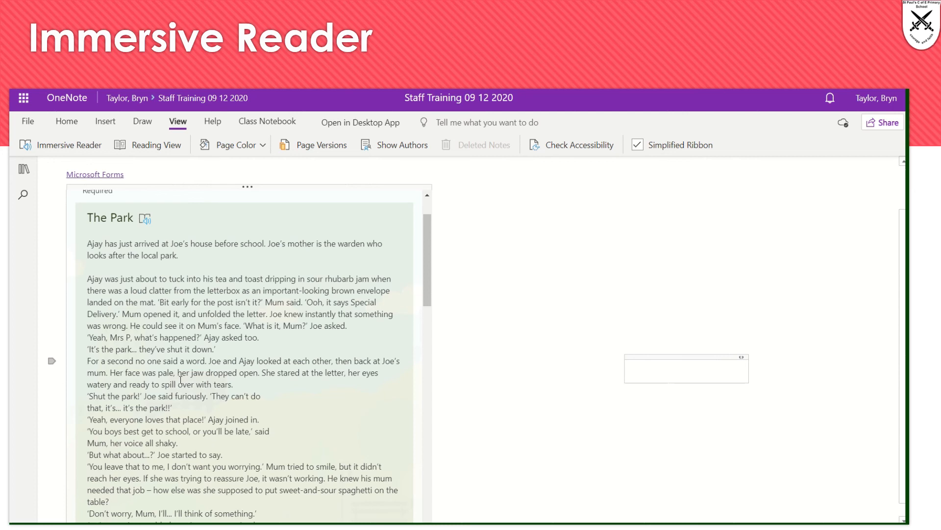
Step: Open "The Park" in Immersive Reader and play its opening aloud, pausing after the first sentence
click(145, 219)
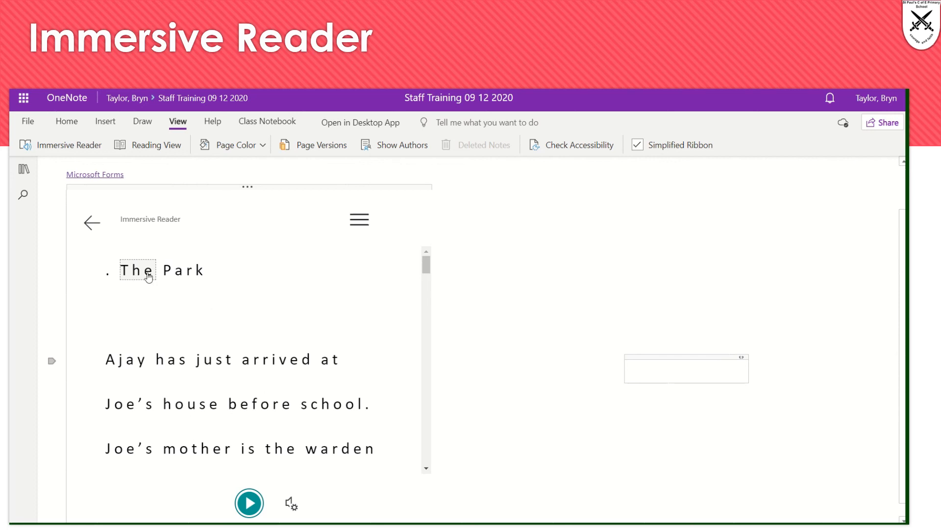
click(250, 504)
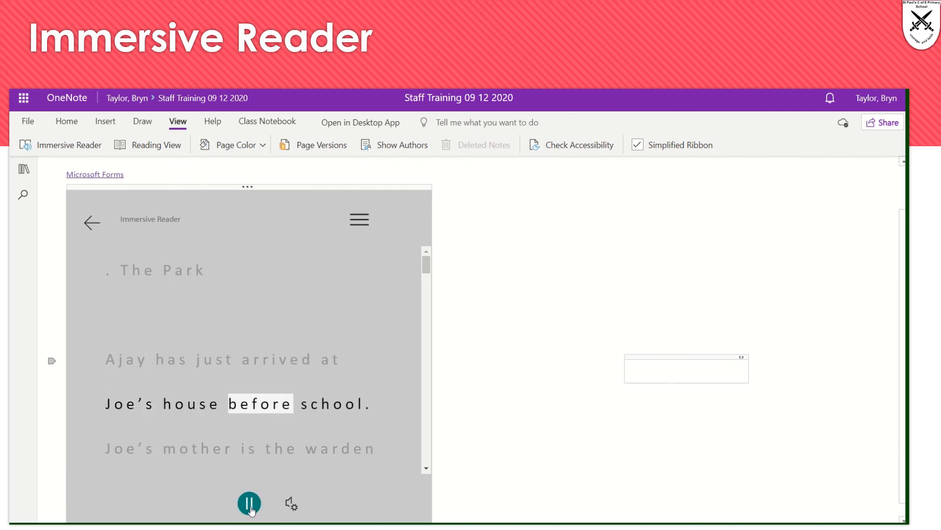
click(250, 505)
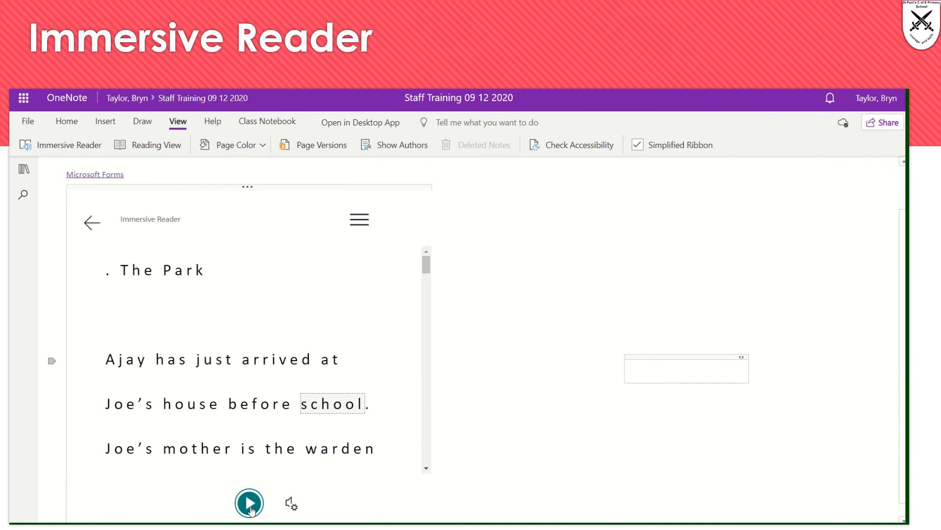
Step: Translate the whole "The Park" document into Arabic (Egyptian) in Immersive Reader and play part of the translation aloud
click(361, 222)
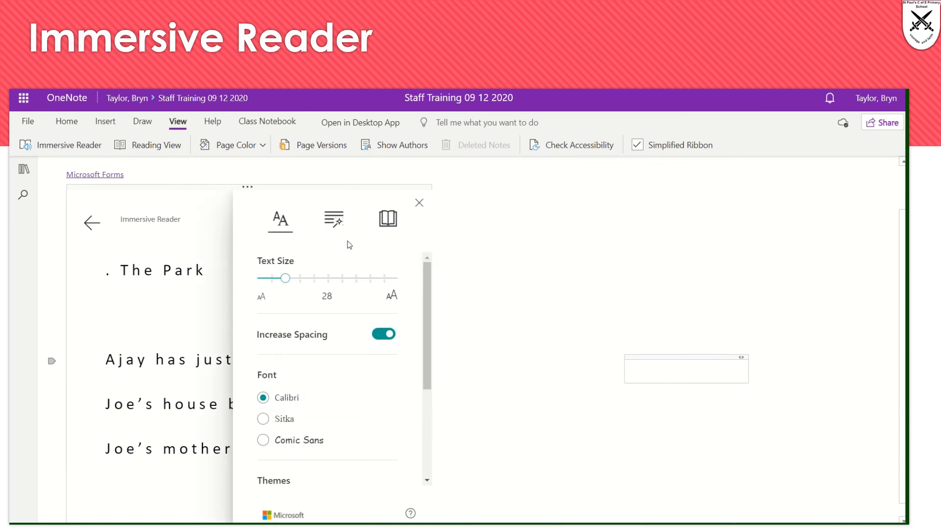
click(389, 219)
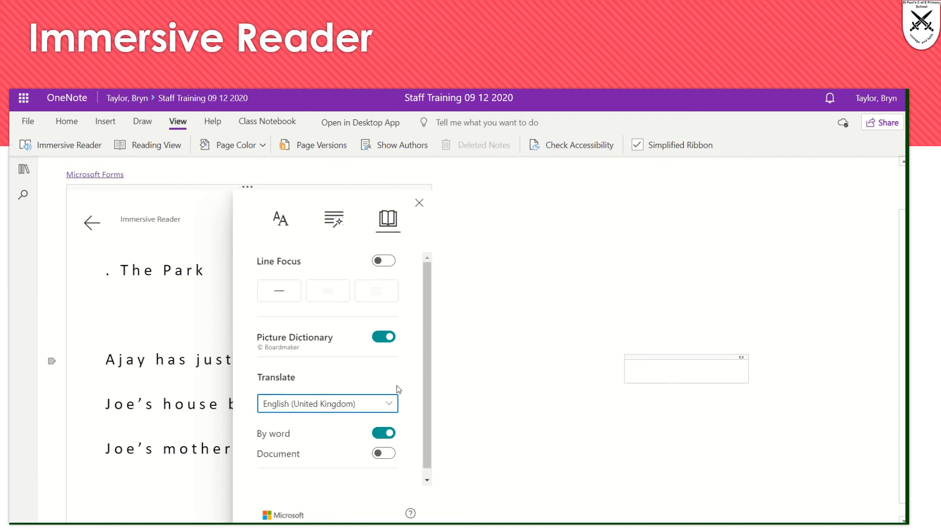
click(380, 406)
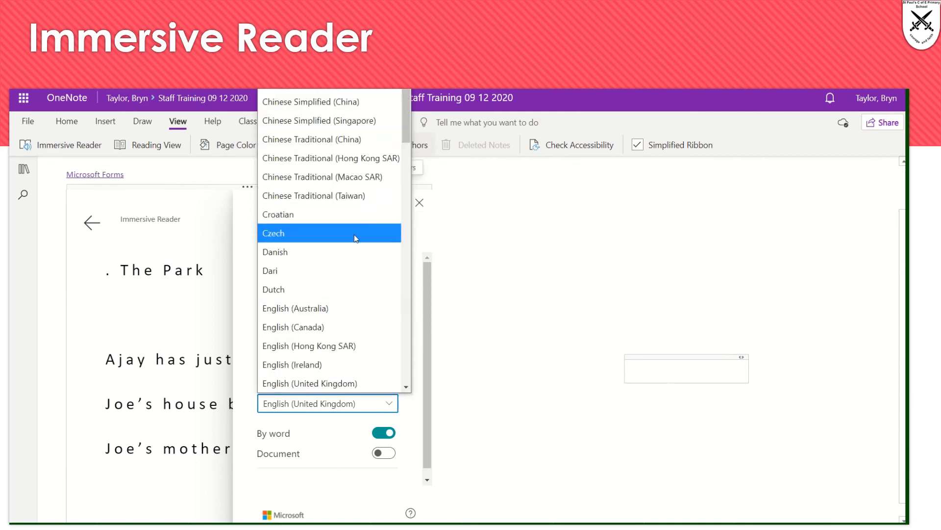
scroll(357, 239, up, 3)
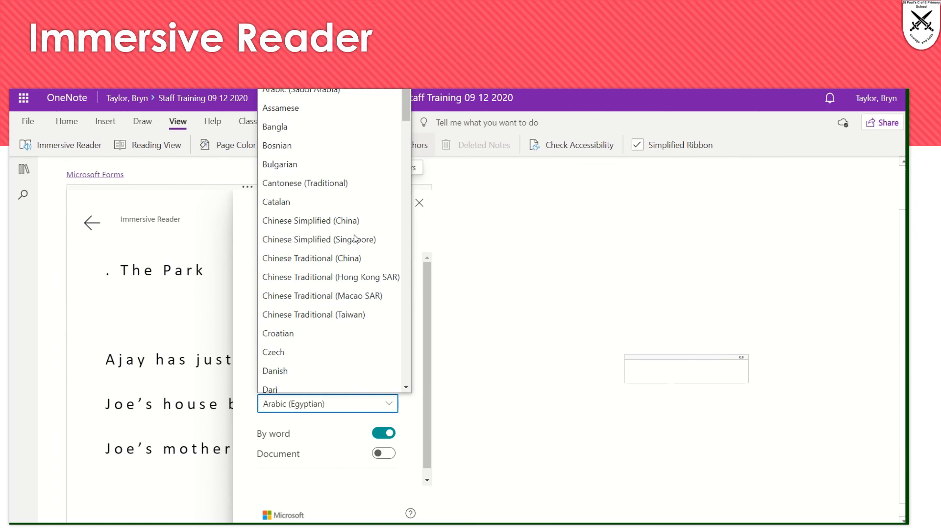
key(Escape)
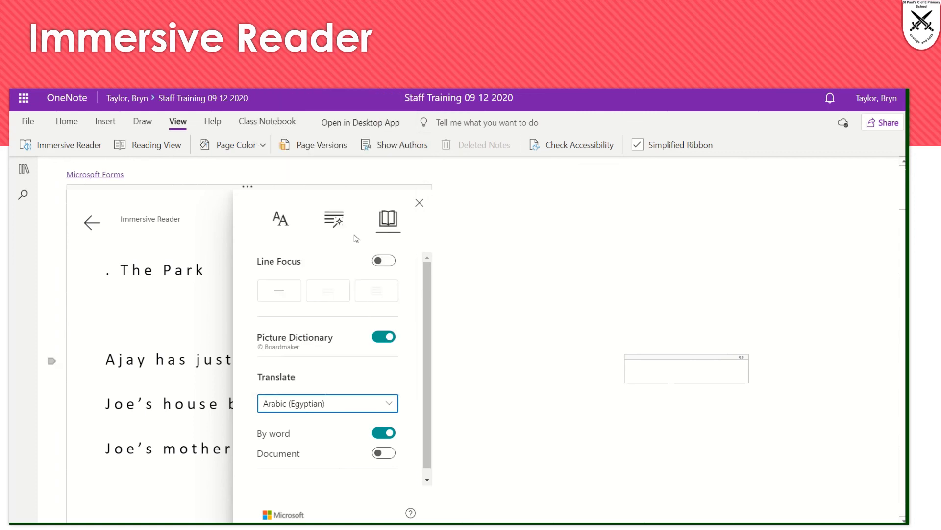
click(385, 454)
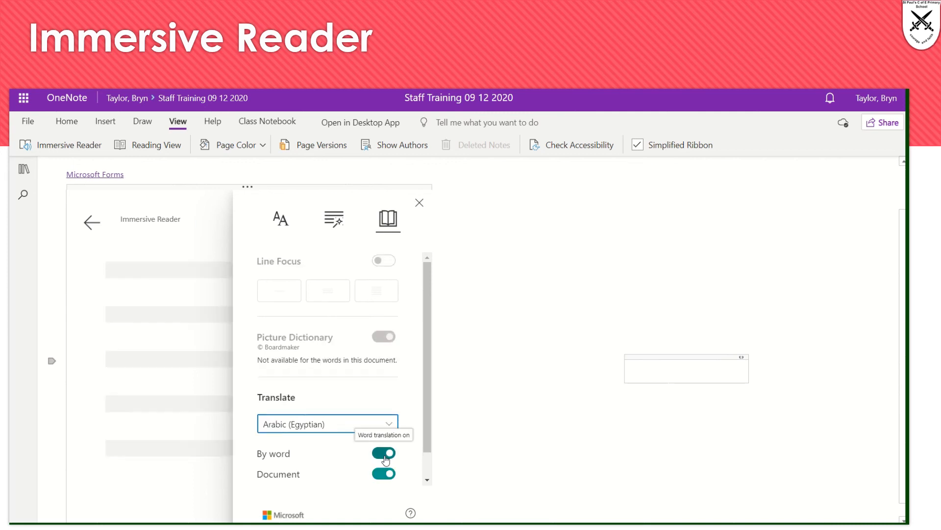
click(162, 308)
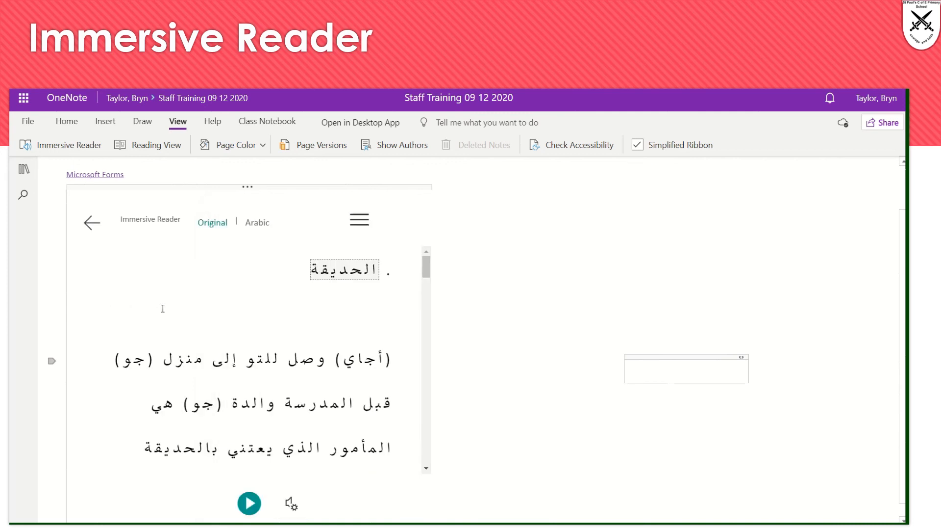
click(249, 503)
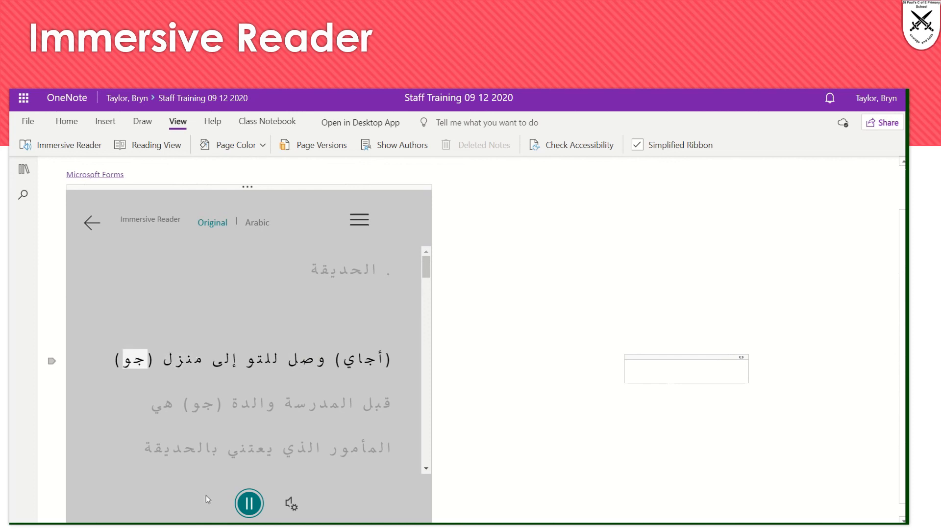
click(250, 504)
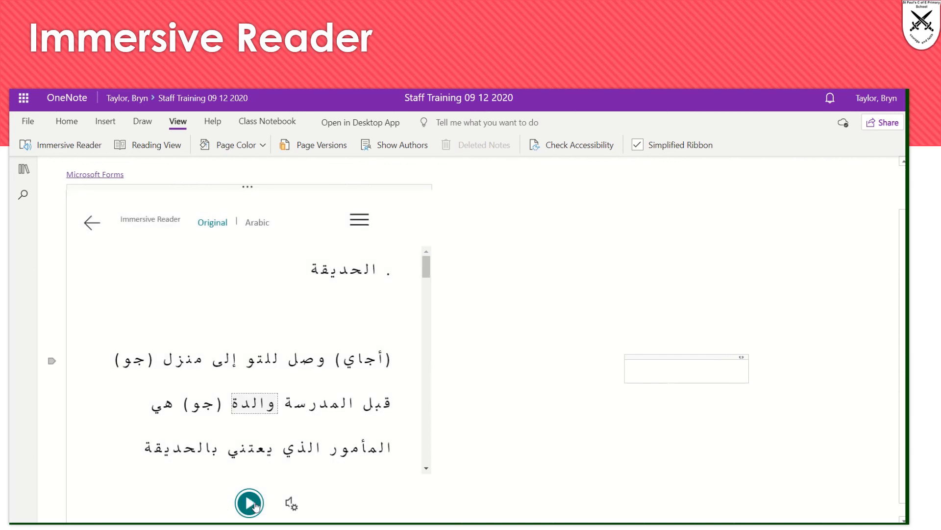